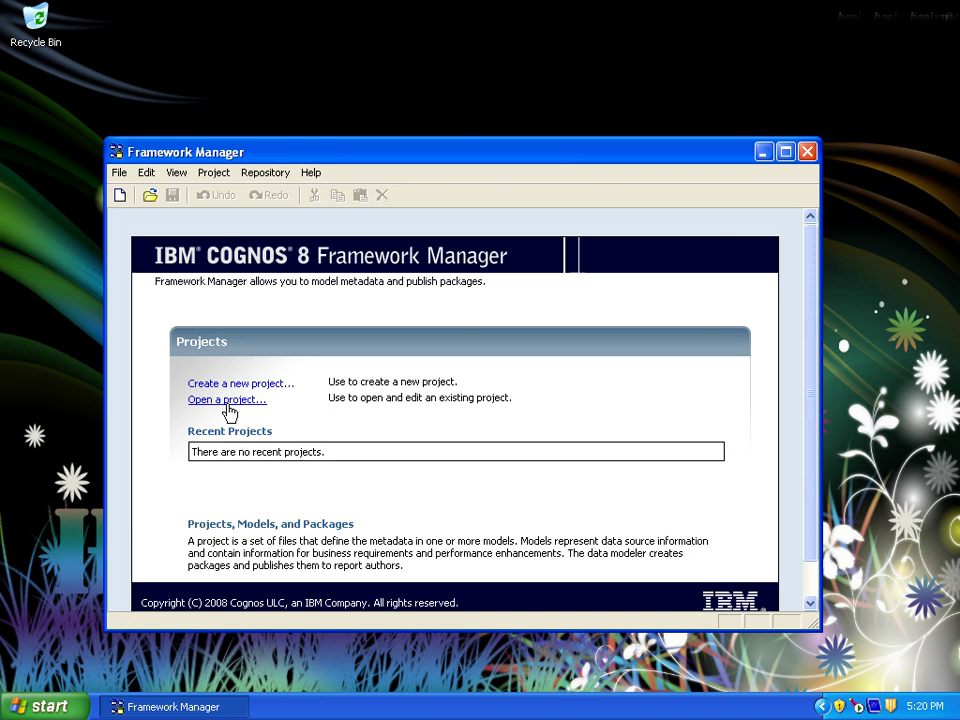
Open the great_outdoors_sales.cpf project from the great_outdoors_sales folder under models and maximize the window
{"action": "left_click", "coordinate": [227, 403]}
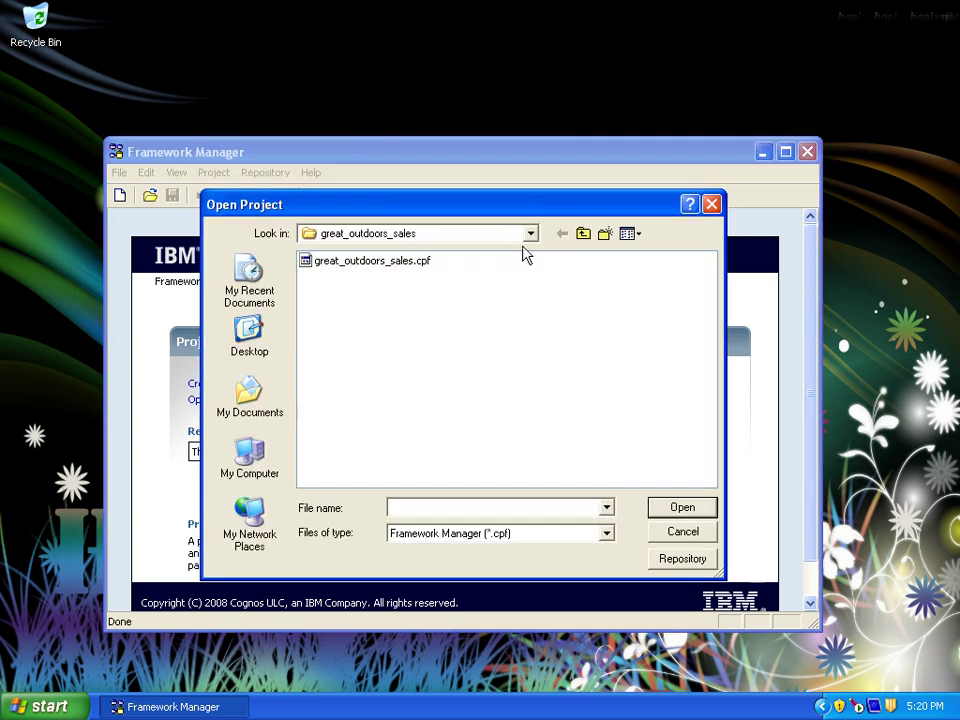
{"action": "left_click", "coordinate": [533, 233]}
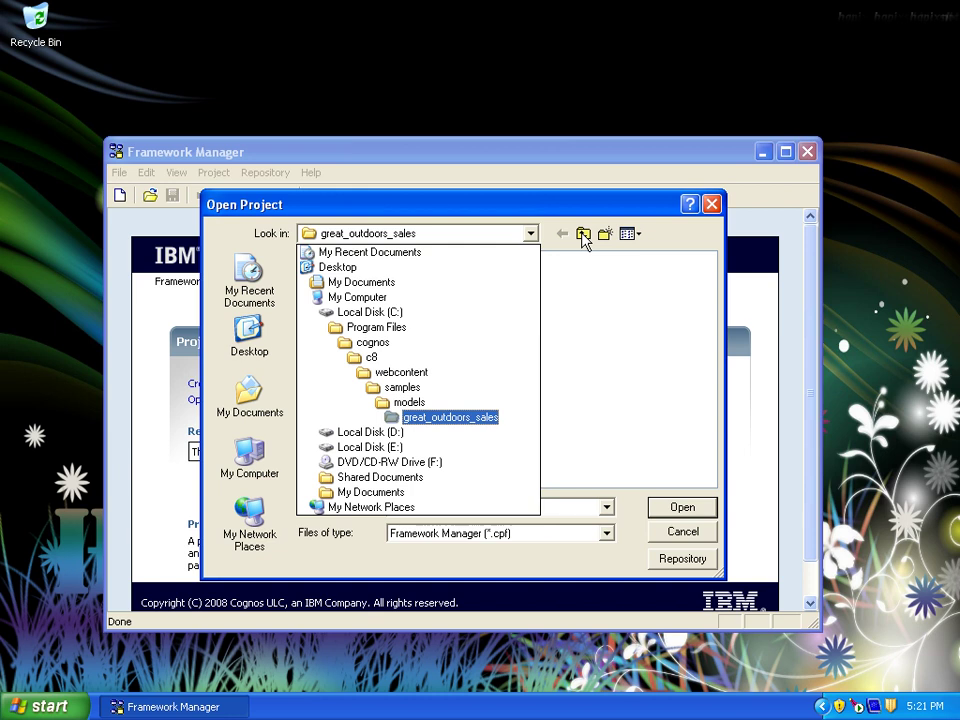
{"action": "left_click", "coordinate": [583, 238]}
{"action": "left_click", "coordinate": [583, 238]}
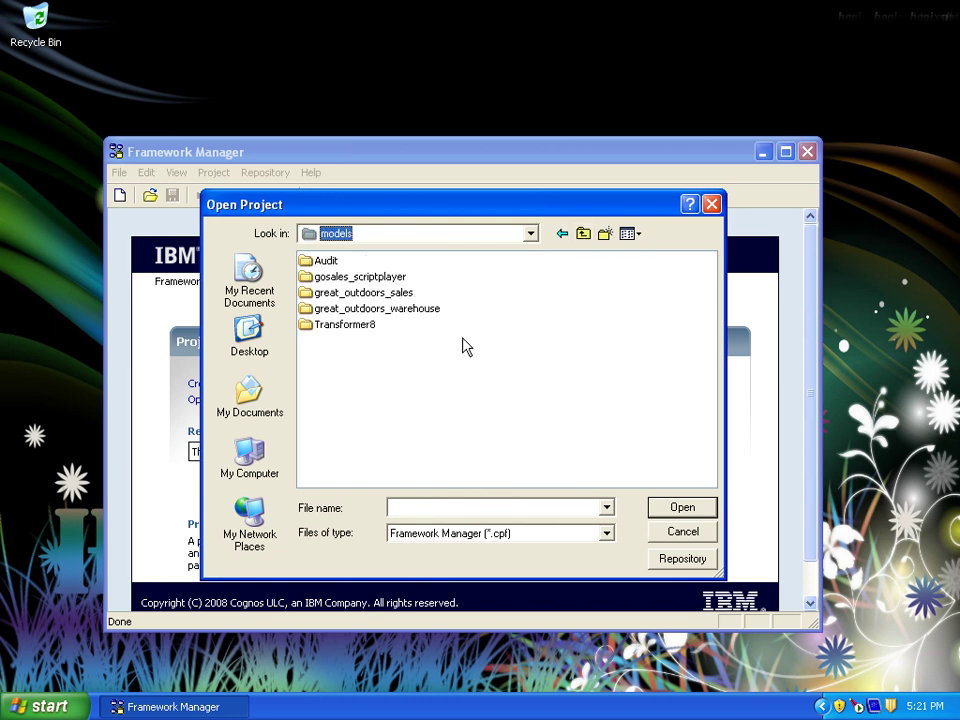
{"action": "double_click", "coordinate": [354, 296]}
{"action": "double_click", "coordinate": [352, 261]}
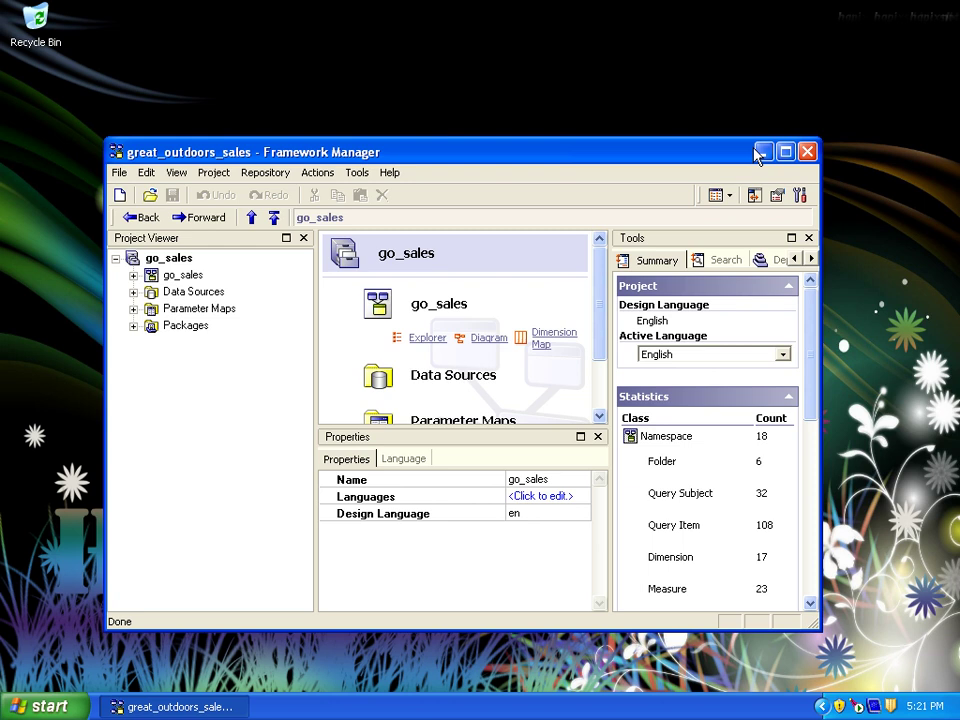
{"action": "left_click", "coordinate": [786, 152]}
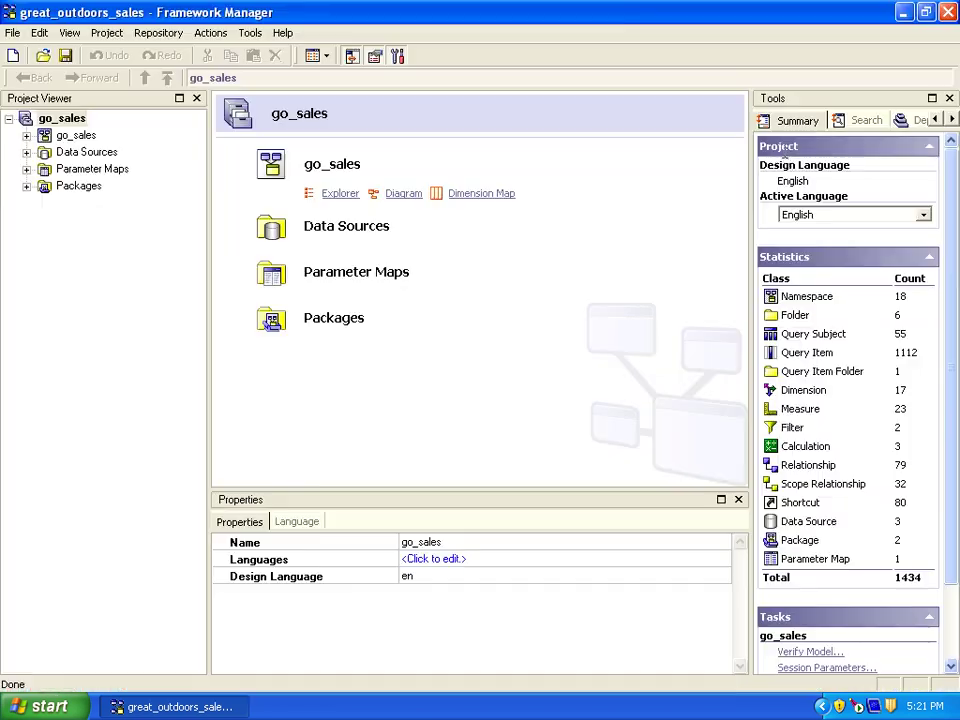
Bring up the full properties of the gosales data source, including its expanded Type details
{"action": "left_click", "coordinate": [26, 152]}
{"action": "left_click", "coordinate": [91, 170]}
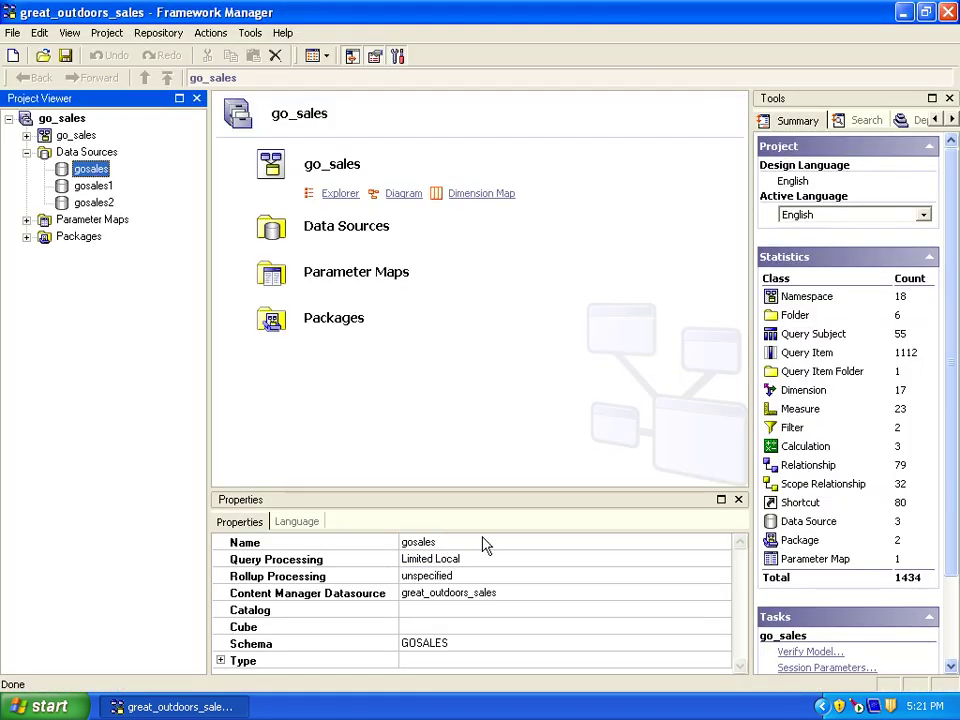
{"action": "left_click_drag", "start_coordinate": [698, 385], "coordinate": [694, 358]}
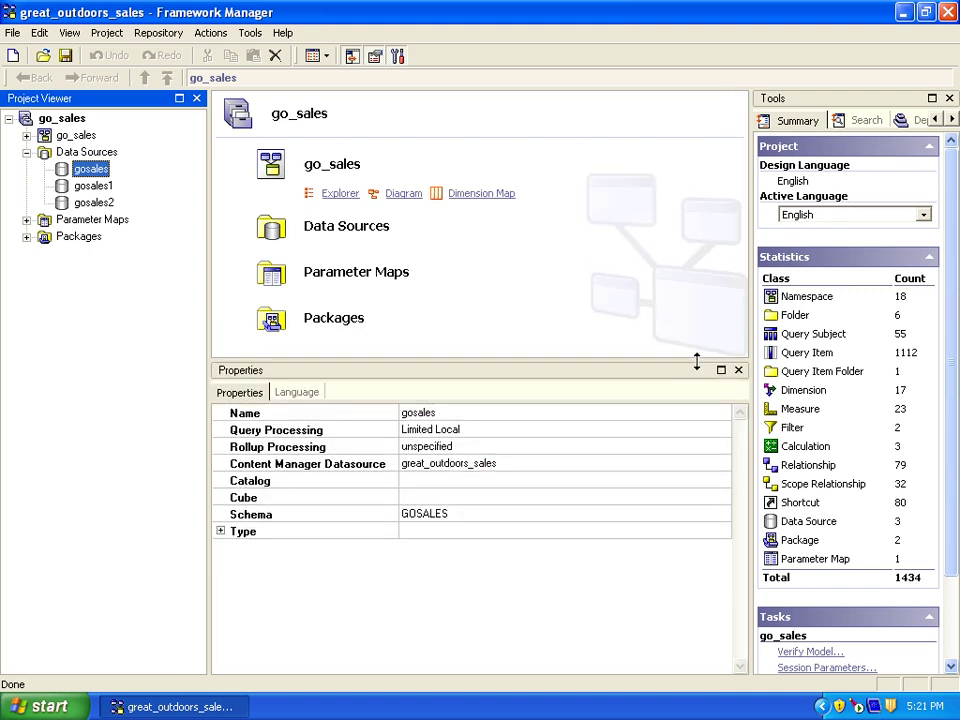
{"action": "left_click", "coordinate": [220, 531]}
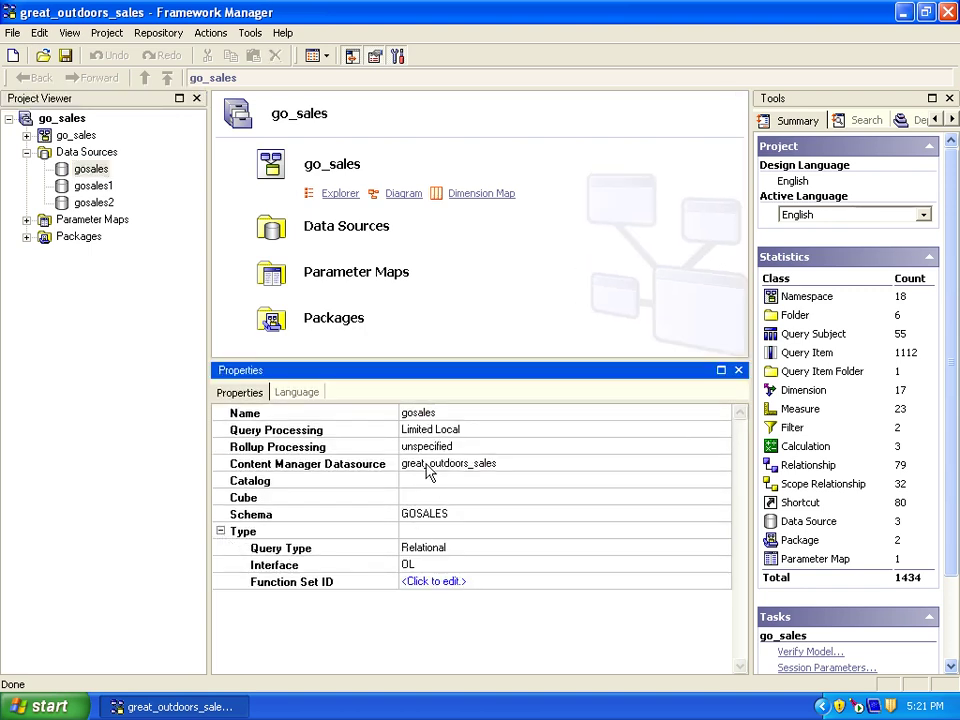
Copy the gosales data source's schema name GOSALES into its Content Manager Datasource property
{"action": "left_click", "coordinate": [424, 515]}
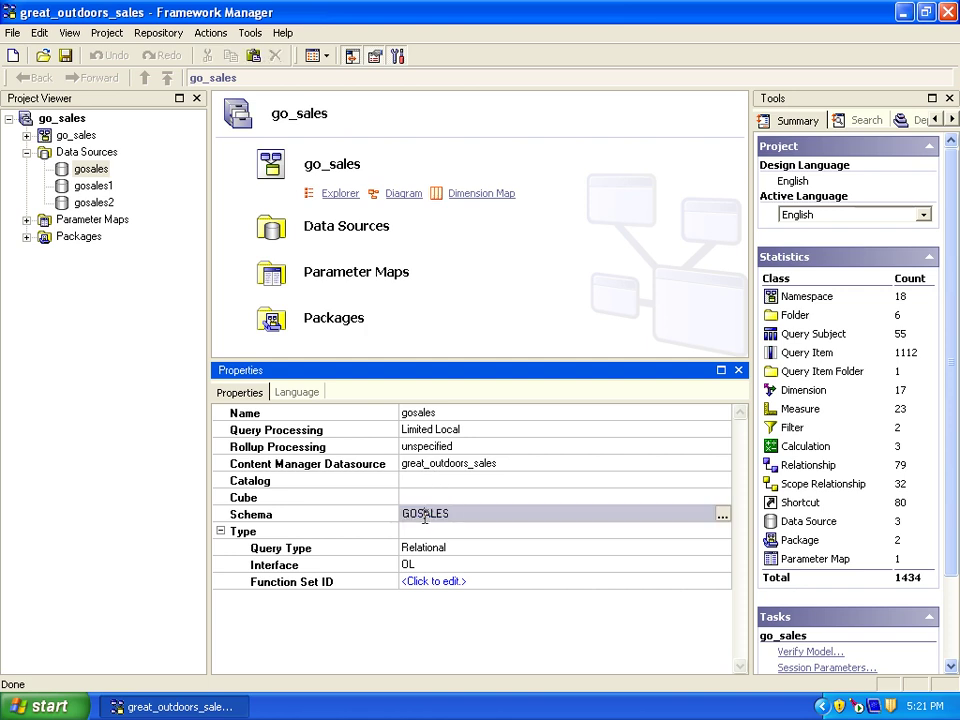
{"action": "right_click", "coordinate": [426, 513]}
{"action": "left_click", "coordinate": [461, 574]}
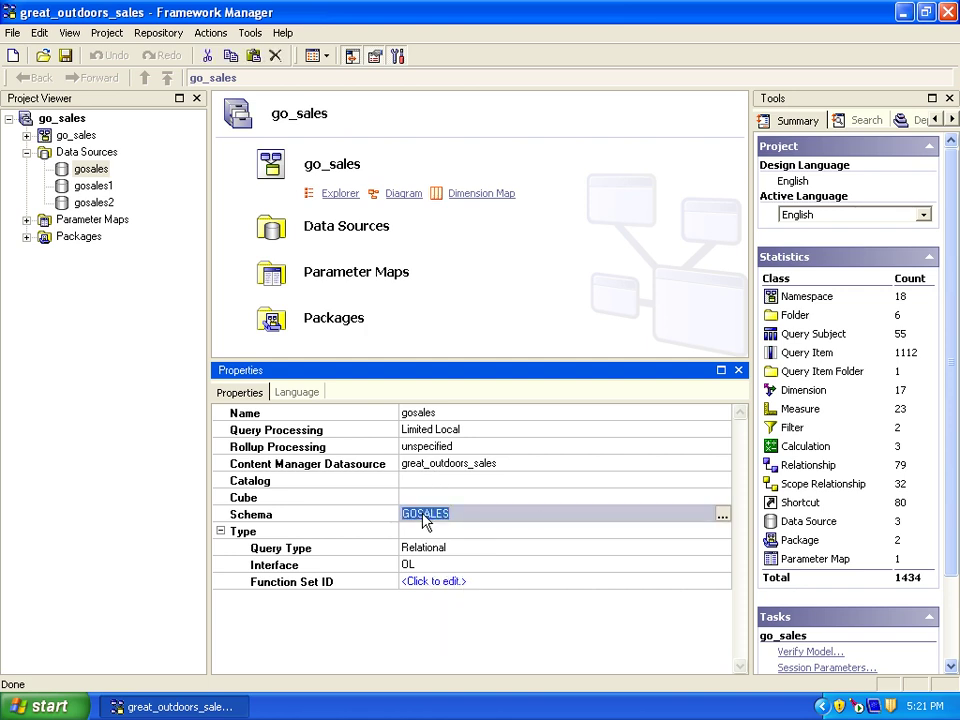
{"action": "right_click", "coordinate": [424, 515]}
{"action": "left_click", "coordinate": [454, 580]}
{"action": "left_click", "coordinate": [456, 467]}
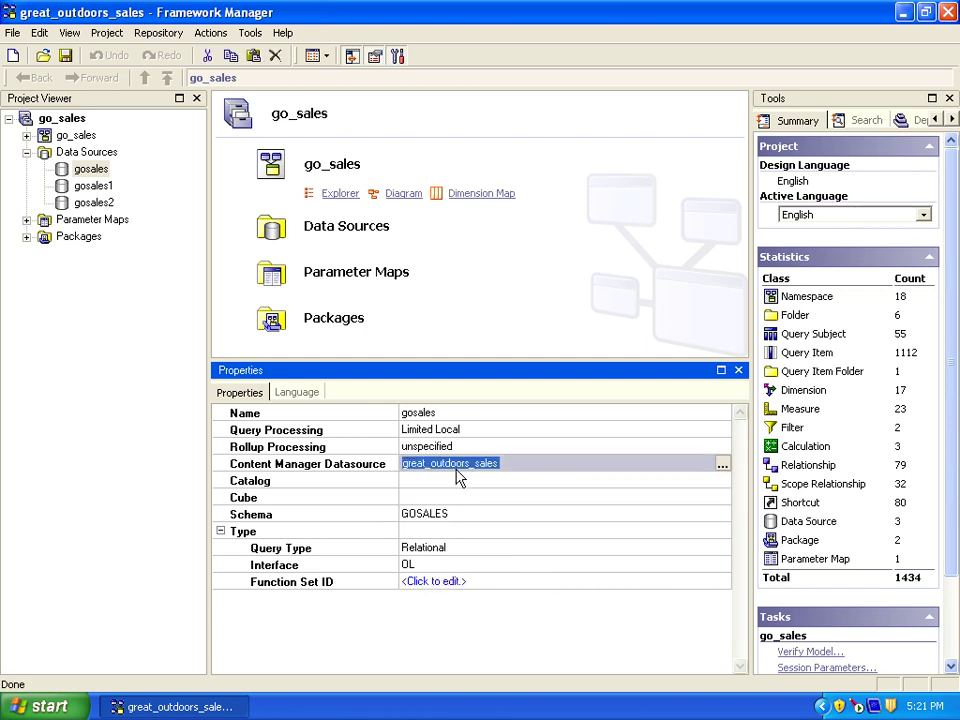
{"action": "triple_click", "coordinate": [456, 470]}
{"action": "right_click", "coordinate": [463, 474]}
{"action": "left_click", "coordinate": [480, 549]}
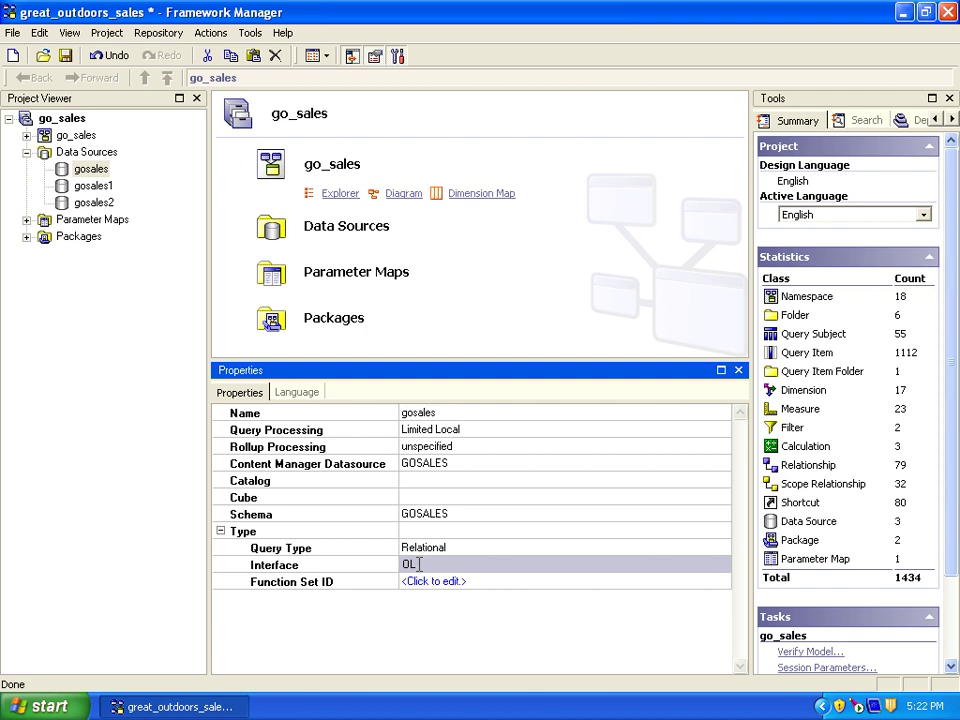
Set the Interface type of the gosales data source to OR
{"action": "left_click", "coordinate": [424, 565]}
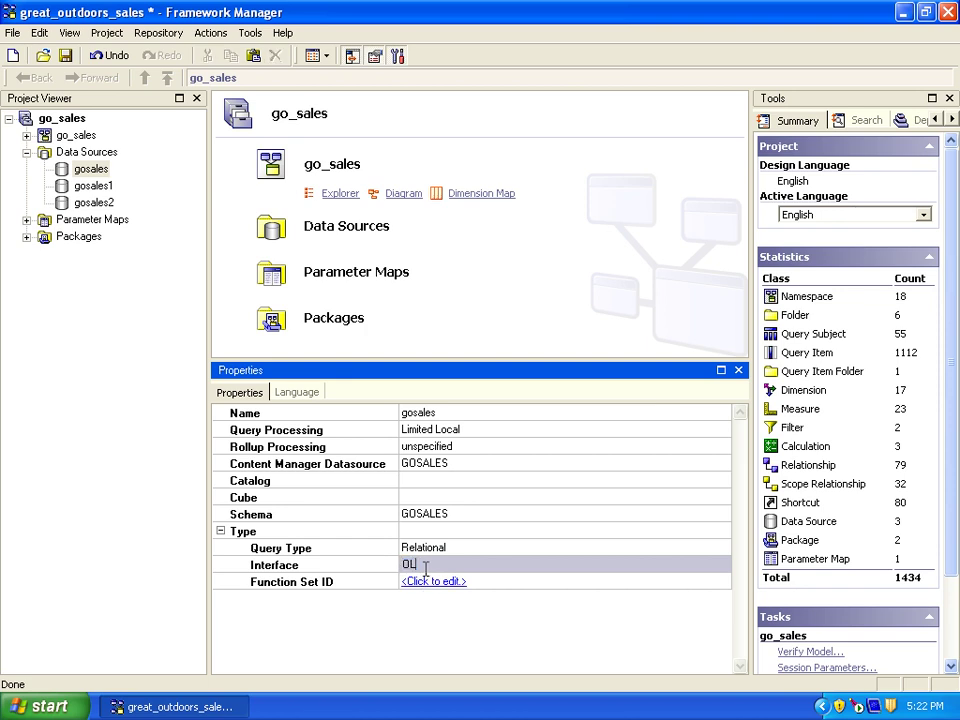
{"action": "type", "text": "R"}
{"action": "left_click", "coordinate": [100, 300]}
Copy the gosales1 data source's schema name GOSALESRT into its Content Manager Datasource property
{"action": "left_click", "coordinate": [90, 188]}
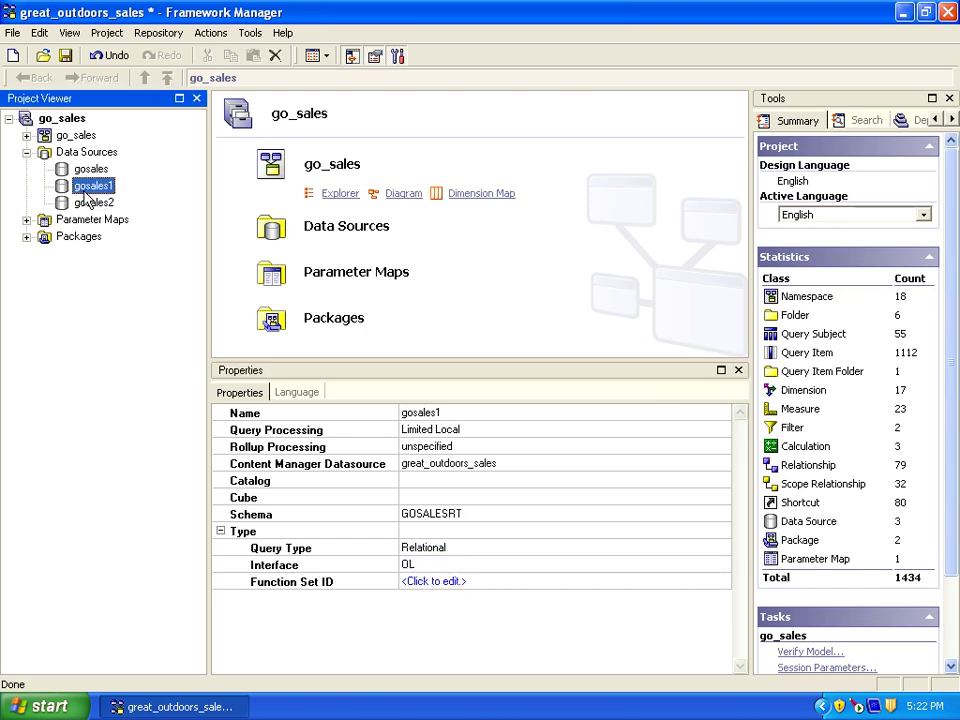
{"action": "left_click", "coordinate": [469, 514]}
{"action": "left_click", "coordinate": [461, 513]}
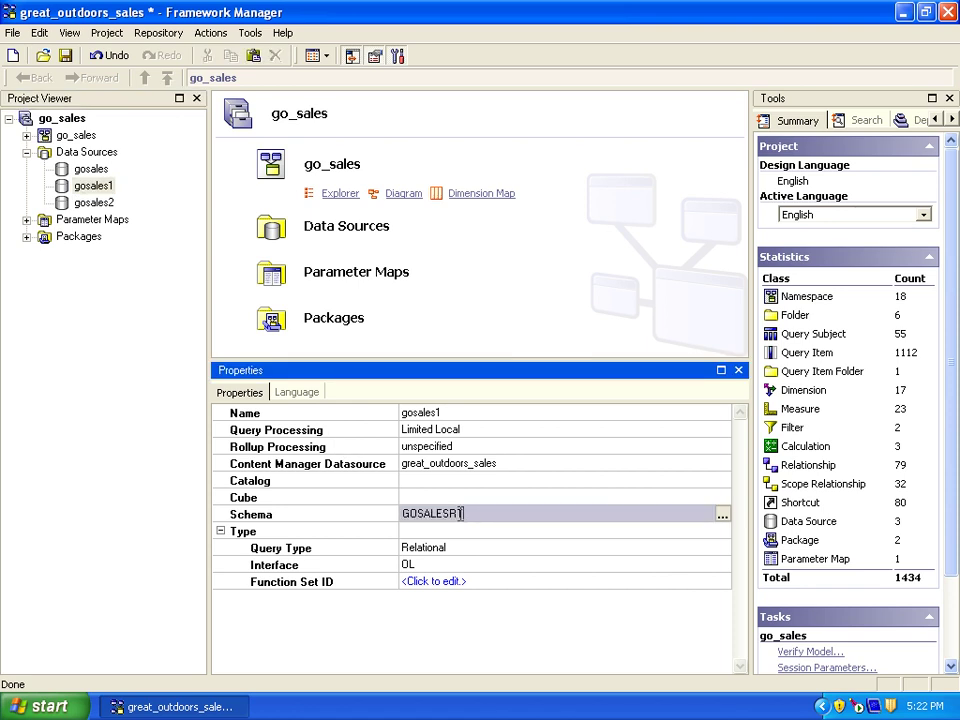
{"action": "double_click", "coordinate": [461, 514]}
{"action": "right_click", "coordinate": [412, 515]}
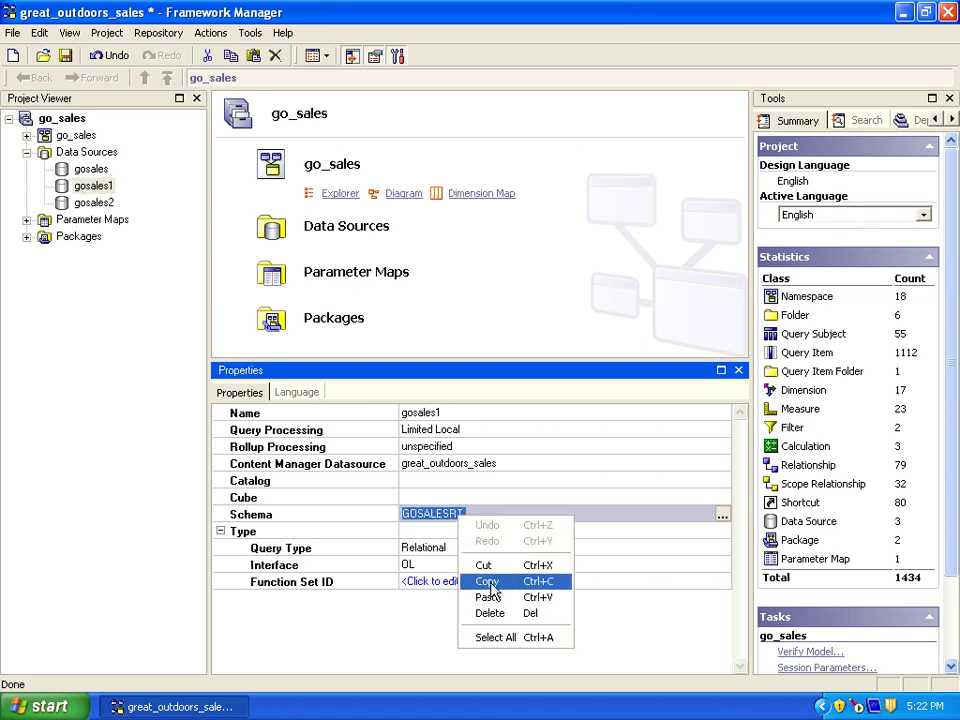
{"action": "left_click", "coordinate": [429, 580]}
{"action": "left_click", "coordinate": [485, 465]}
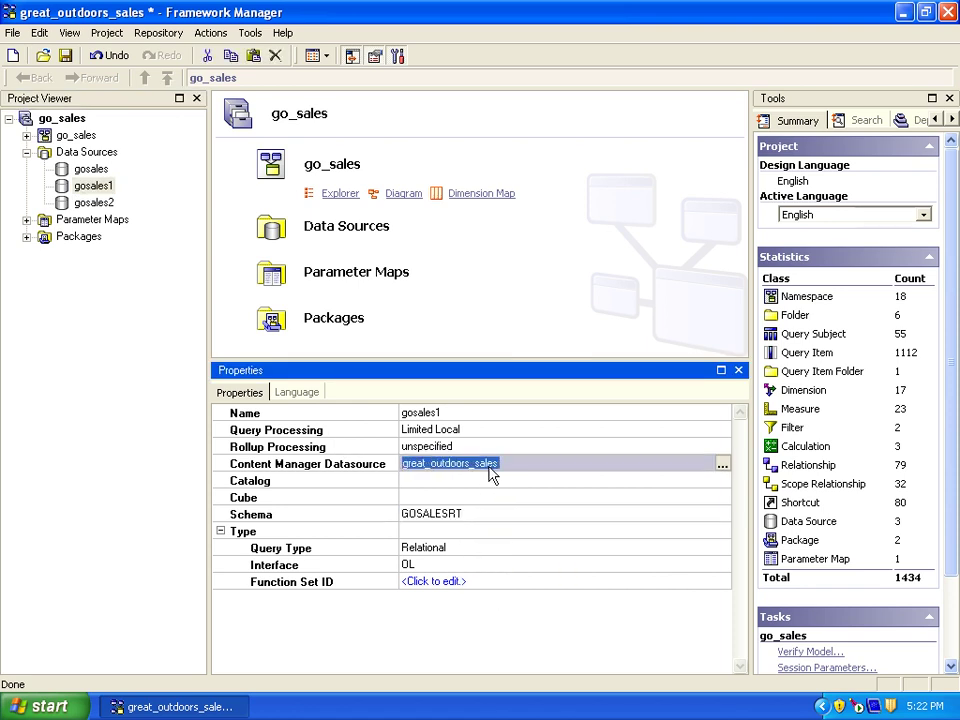
{"action": "right_click", "coordinate": [489, 475]}
{"action": "left_click", "coordinate": [525, 547]}
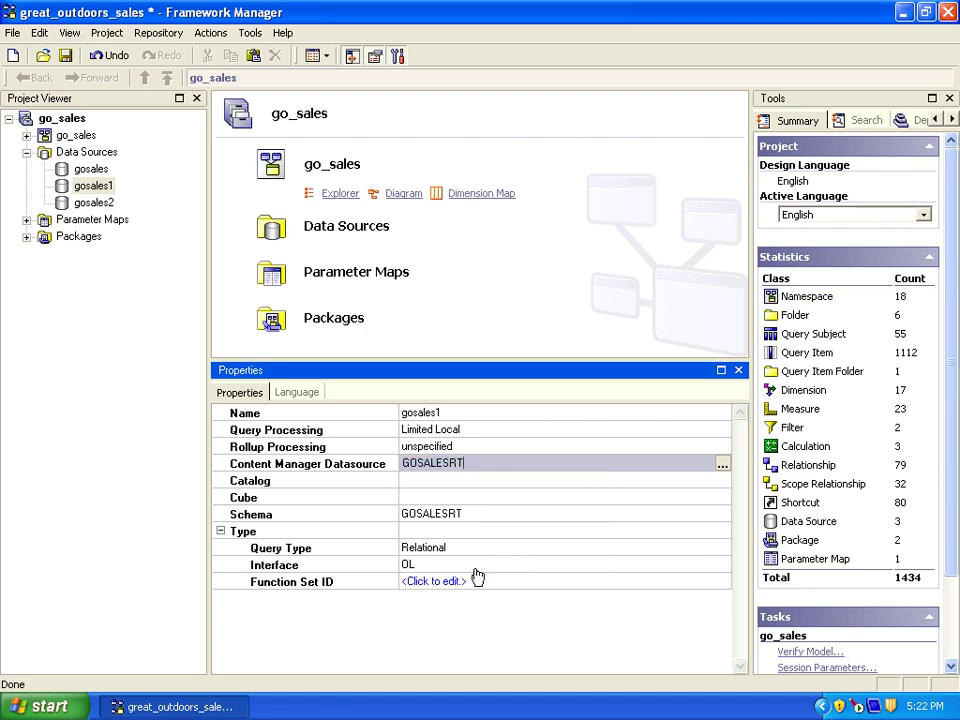
Set the Interface type of the gosales1 data source to OR
{"action": "left_click", "coordinate": [418, 567]}
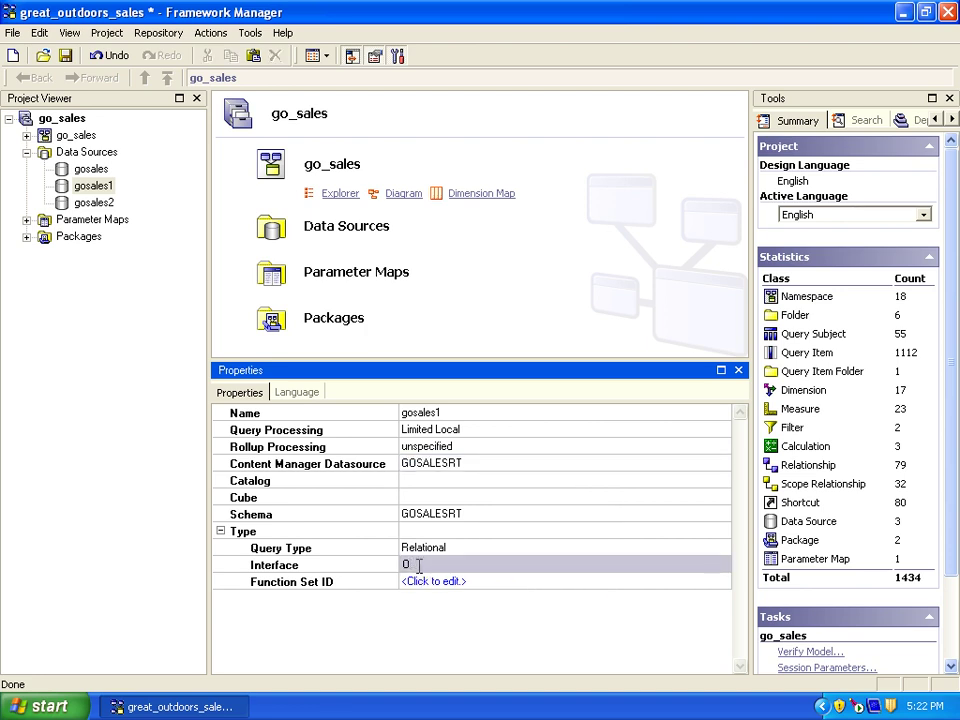
{"action": "key", "text": "Caps_Lock"}
{"action": "left_click", "coordinate": [96, 407]}
Copy the gosales2 data source's schema name GOSALESHR into its Content Manager Datasource property
{"action": "left_click", "coordinate": [84, 203]}
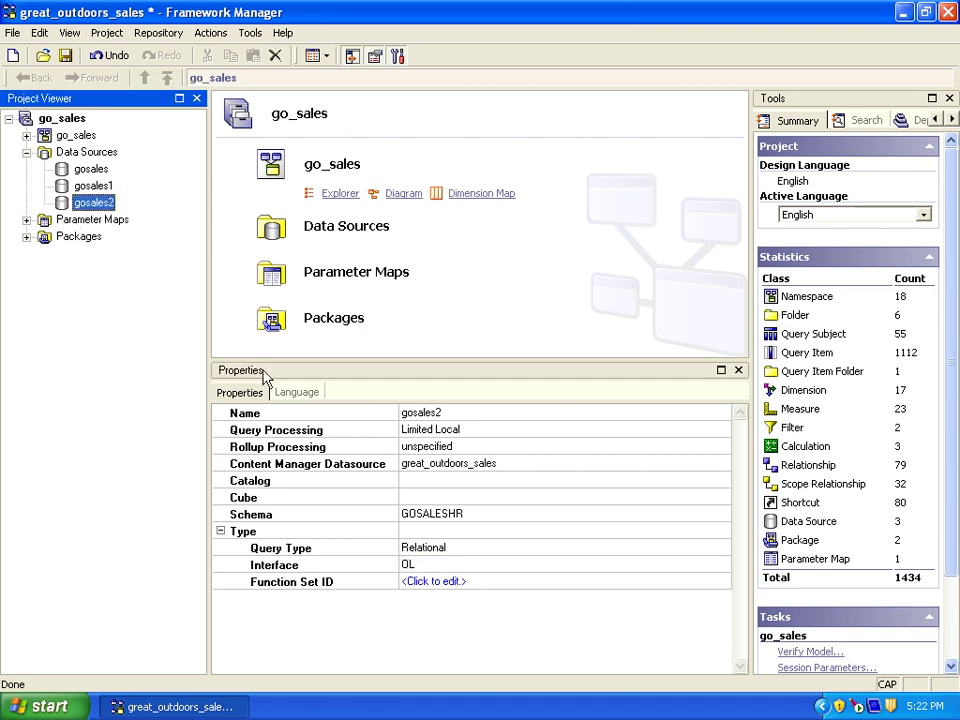
{"action": "left_click", "coordinate": [440, 514]}
{"action": "double_click", "coordinate": [444, 513]}
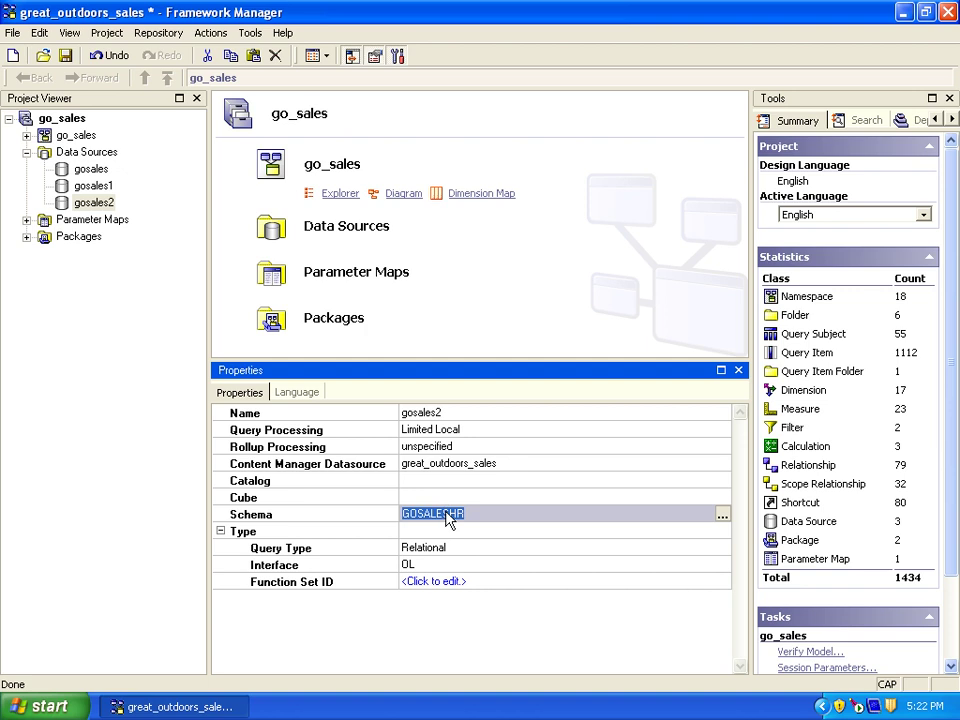
{"action": "right_click", "coordinate": [446, 518]}
{"action": "left_click", "coordinate": [495, 577]}
{"action": "double_click", "coordinate": [469, 466]}
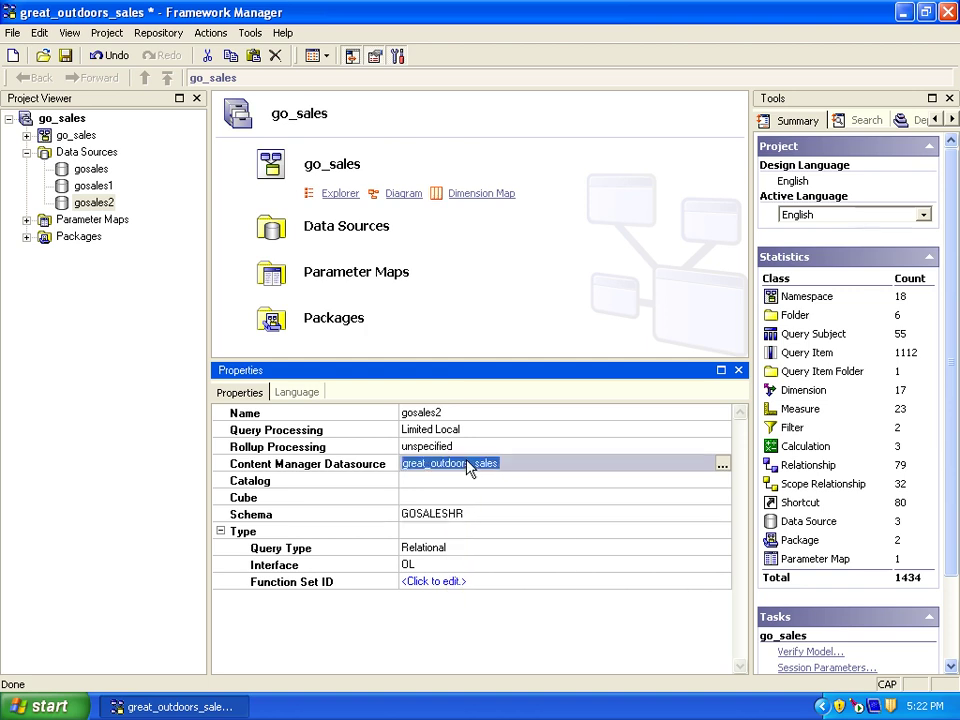
{"action": "left_click", "coordinate": [469, 470]}
{"action": "double_click", "coordinate": [469, 470]}
{"action": "triple_click", "coordinate": [469, 470]}
{"action": "right_click", "coordinate": [469, 470]}
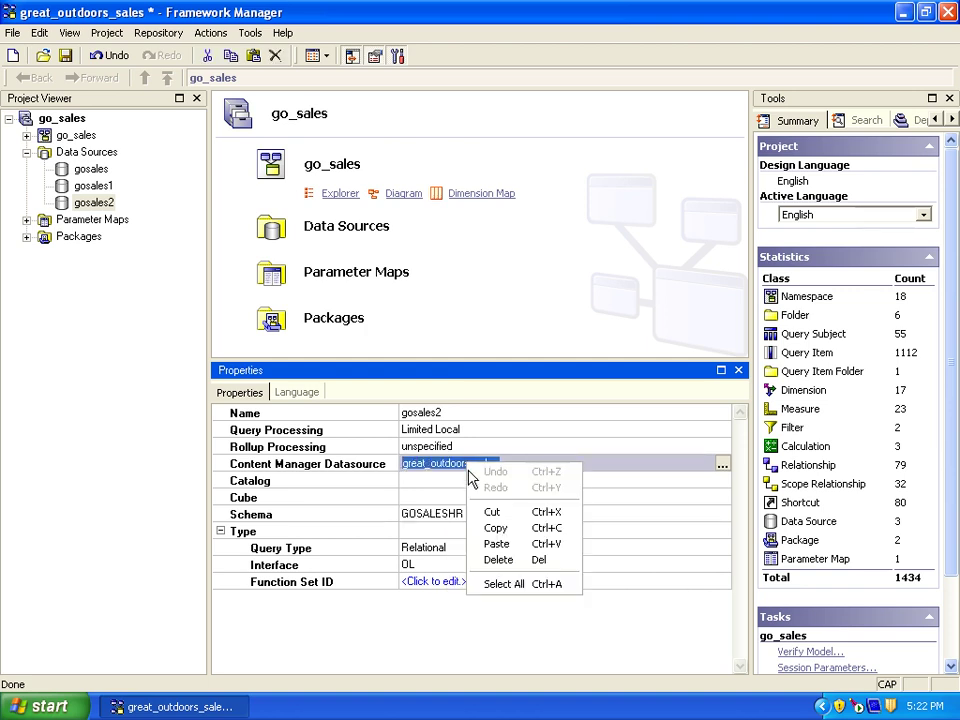
{"action": "left_click", "coordinate": [494, 544]}
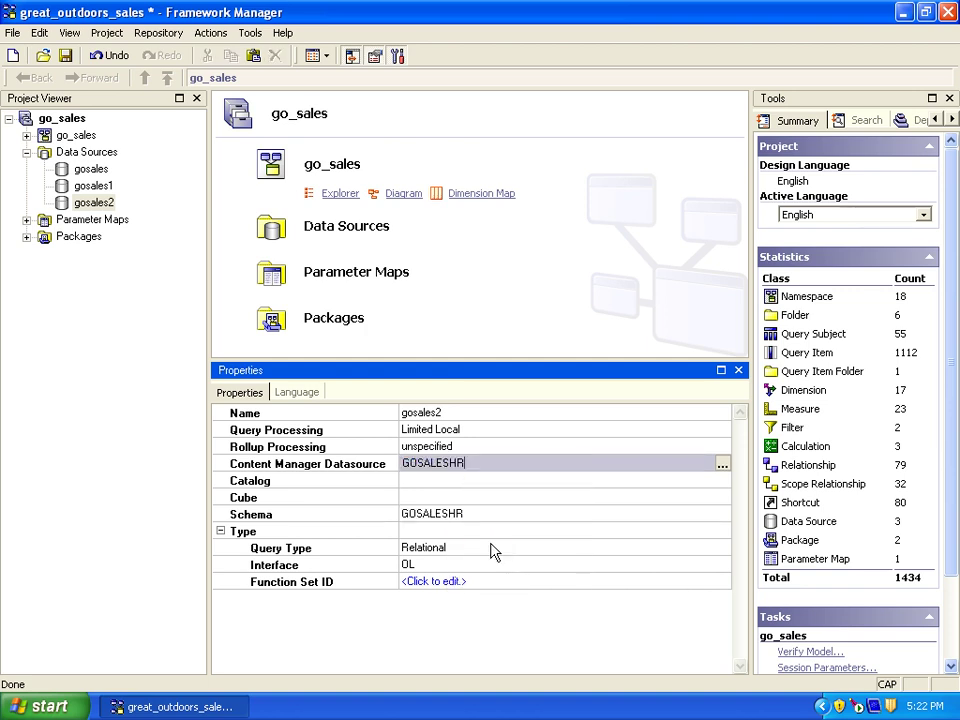
Set the Interface type of the gosales2 data source to OR and save the project
{"action": "left_click", "coordinate": [421, 566]}
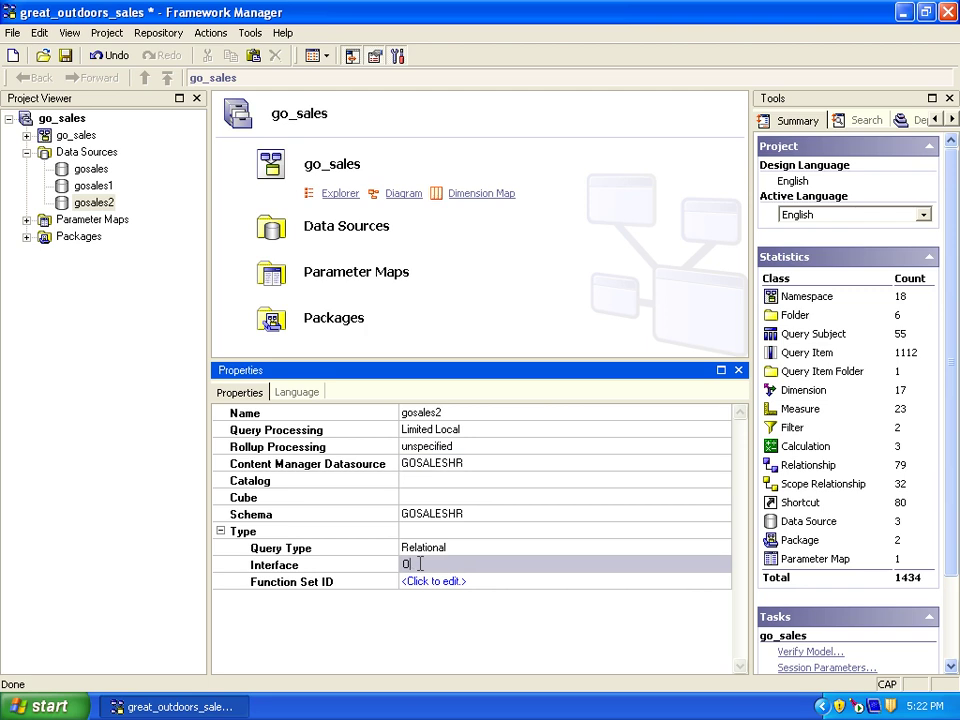
{"action": "left_click", "coordinate": [66, 358]}
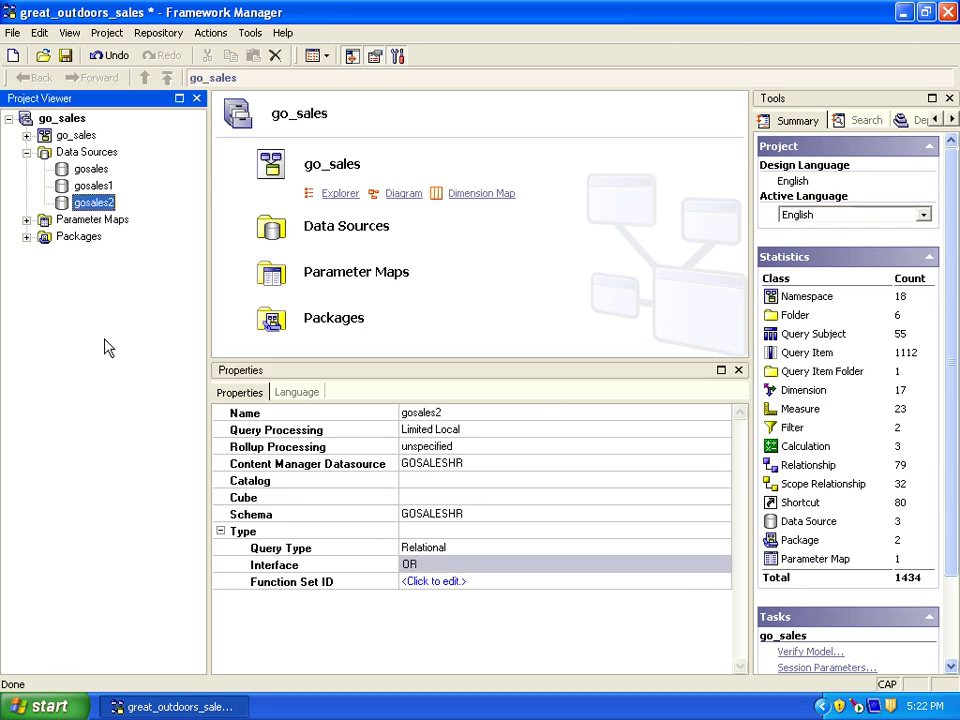
{"action": "left_click", "coordinate": [68, 57]}
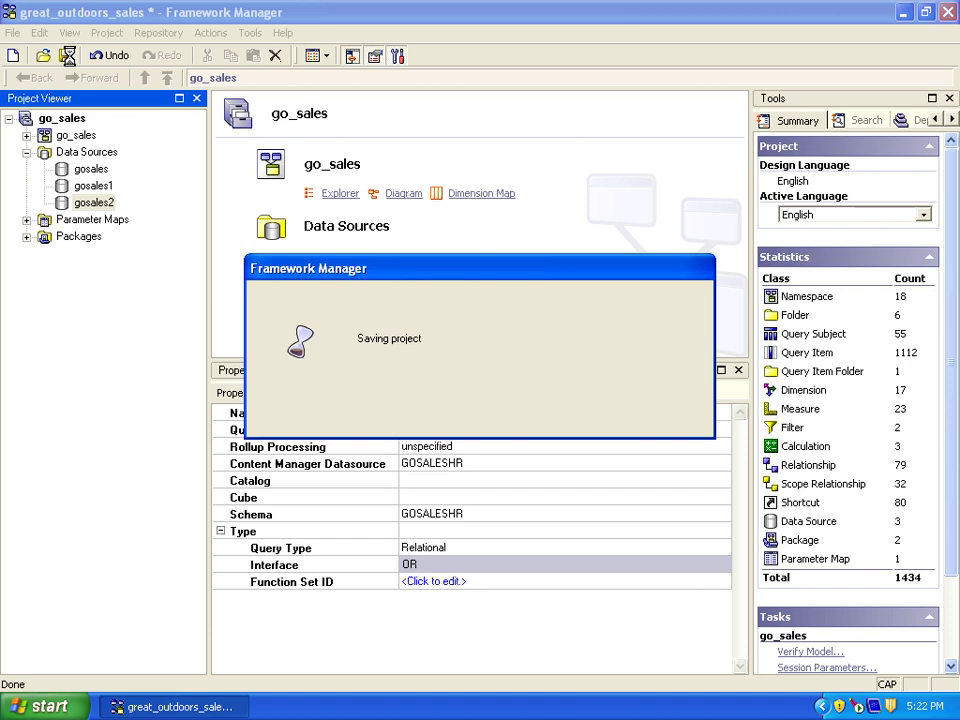
Expand the project's packages and look at the GO Sales (analysis) package's properties and available actions
{"action": "left_click", "coordinate": [26, 236]}
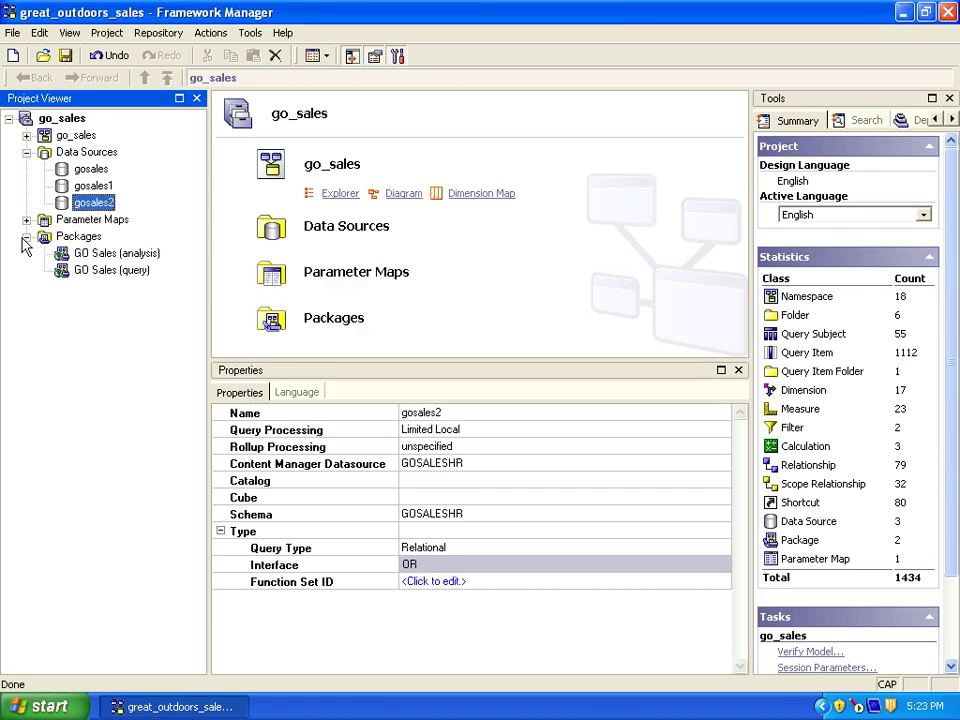
{"action": "left_click", "coordinate": [80, 253]}
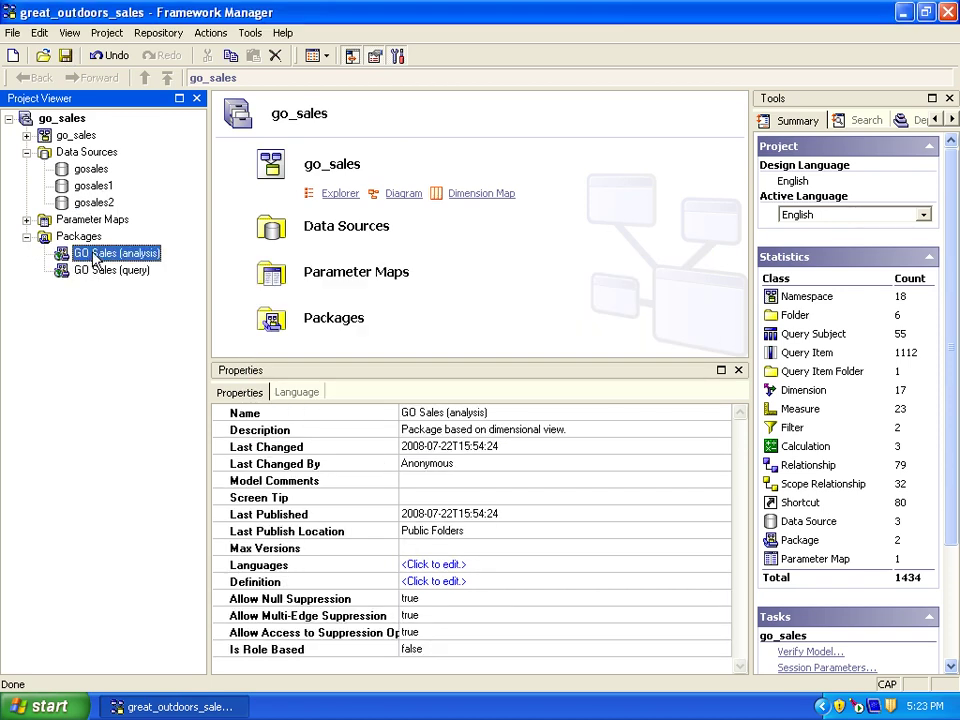
{"action": "right_click", "coordinate": [92, 255]}
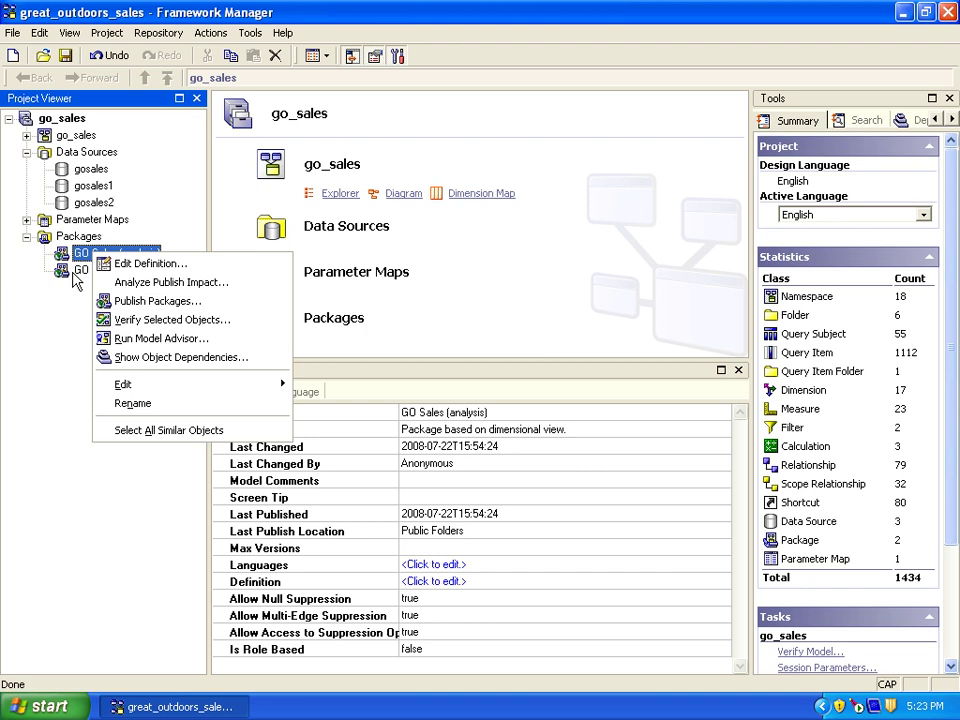
{"action": "left_click", "coordinate": [74, 274]}
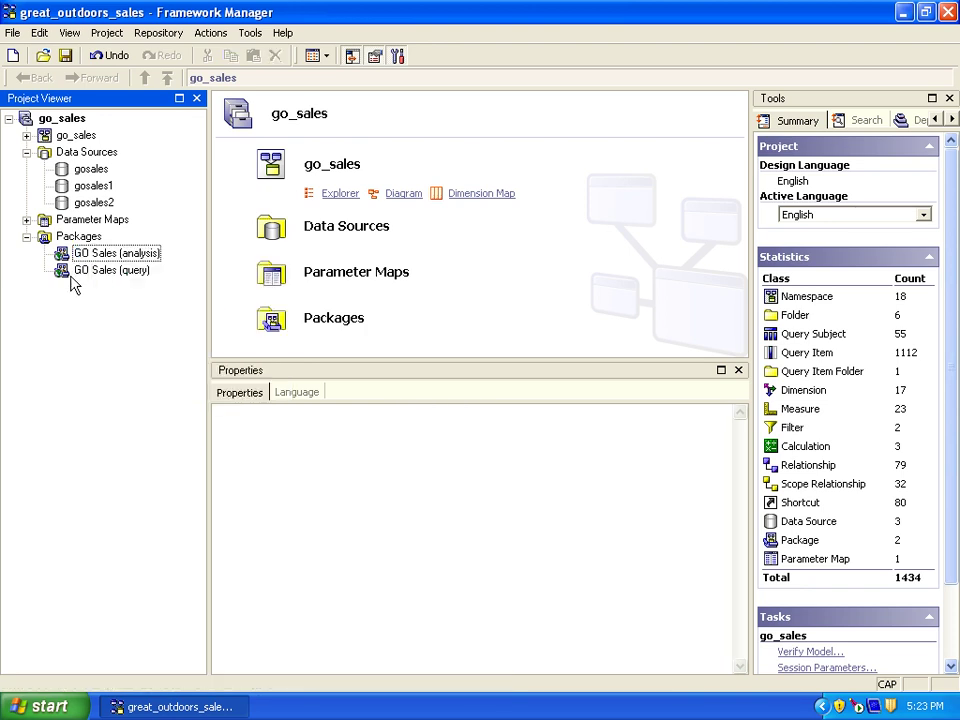
{"action": "left_click", "coordinate": [95, 254]}
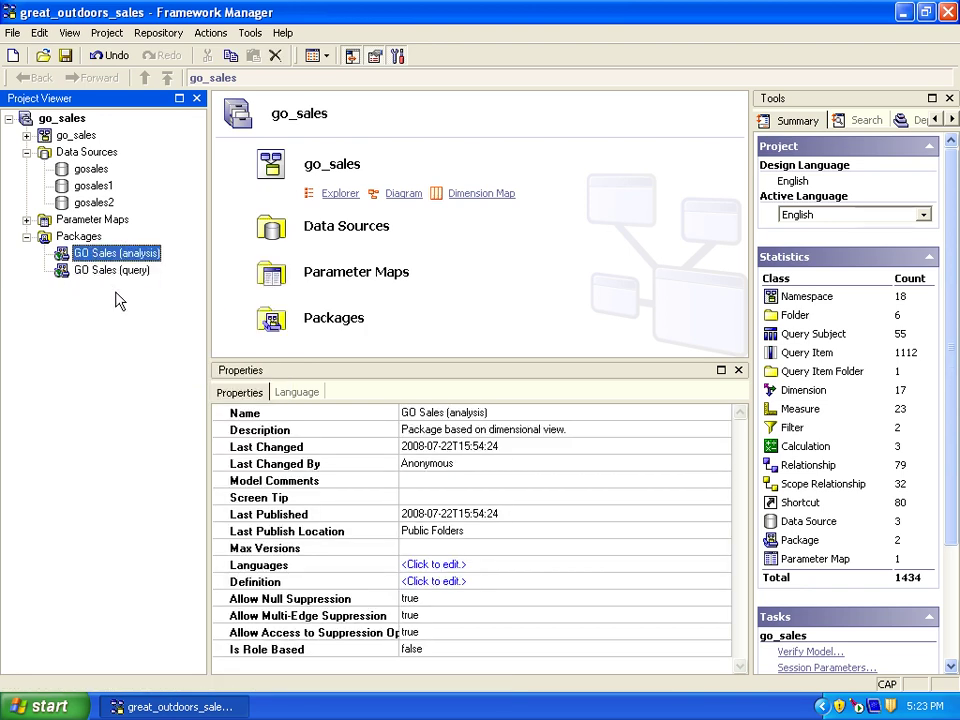
{"action": "left_click", "coordinate": [65, 56]}
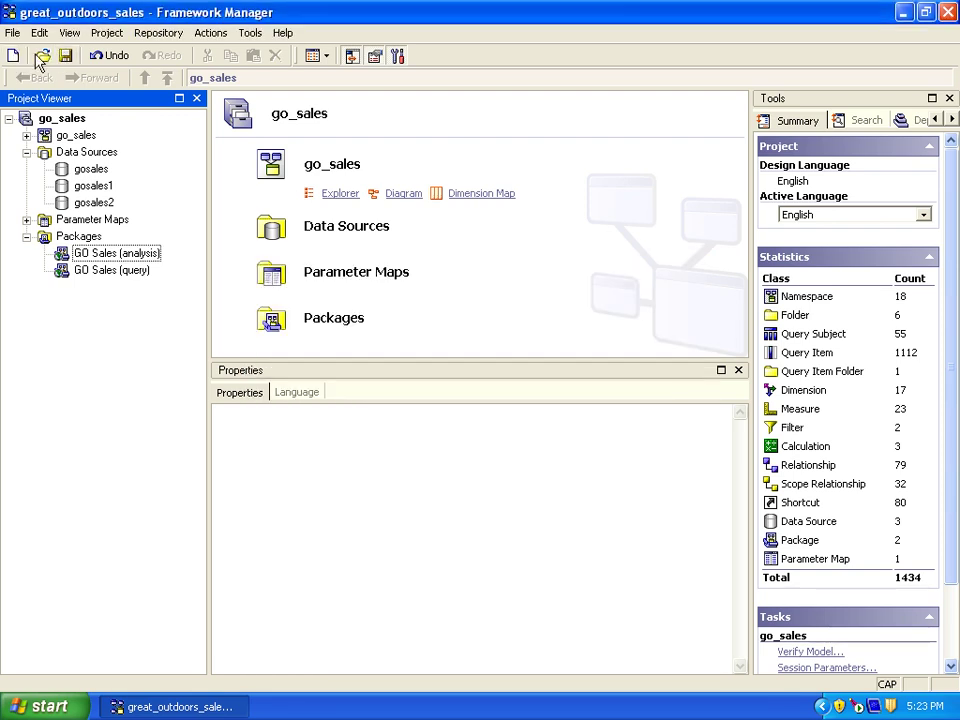
Open the great_outdoors_warehouse project from the sample models folder
{"action": "left_click", "coordinate": [43, 57]}
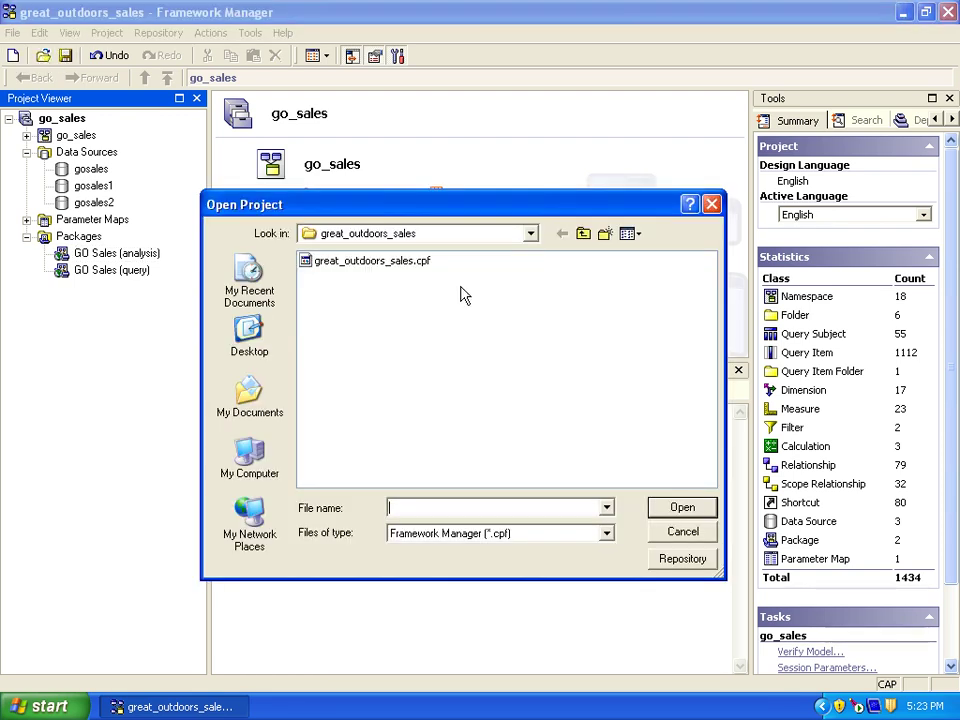
{"action": "left_click", "coordinate": [583, 233]}
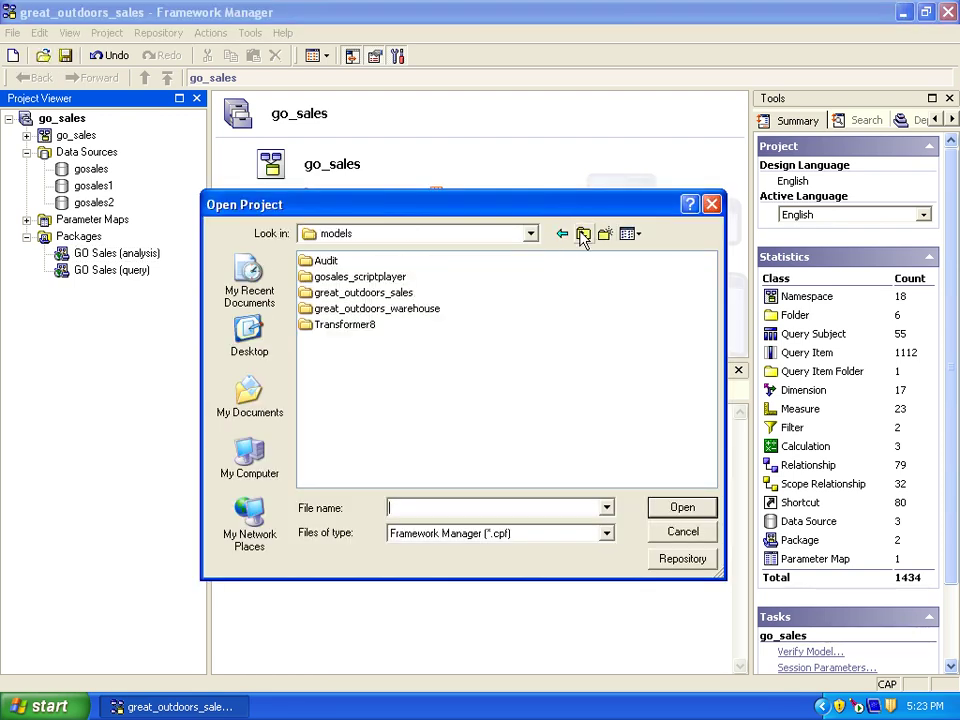
{"action": "double_click", "coordinate": [395, 309]}
{"action": "double_click", "coordinate": [380, 262]}
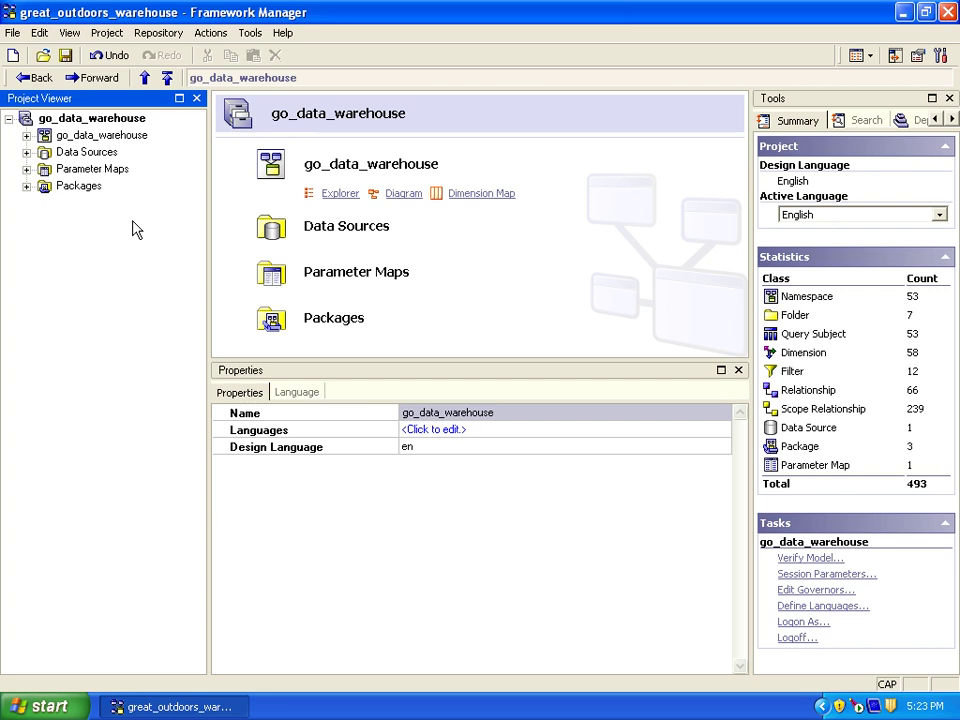
Copy the go_data_warehouse data source's schema name GOSALESDW into its Content Manager Datasource property
{"action": "left_click", "coordinate": [26, 152]}
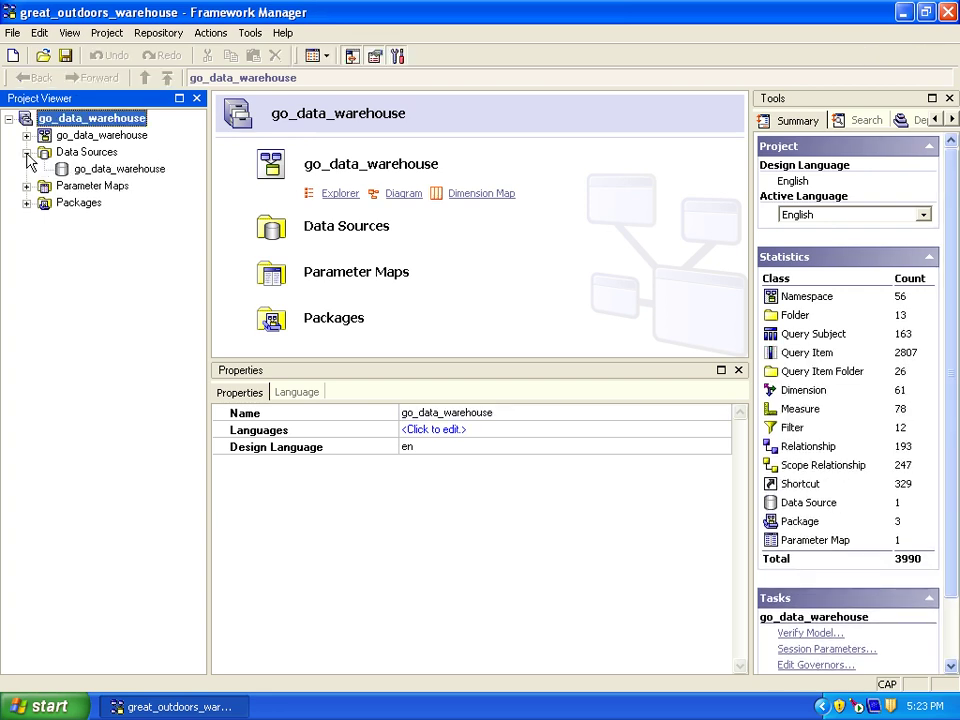
{"action": "left_click", "coordinate": [108, 169]}
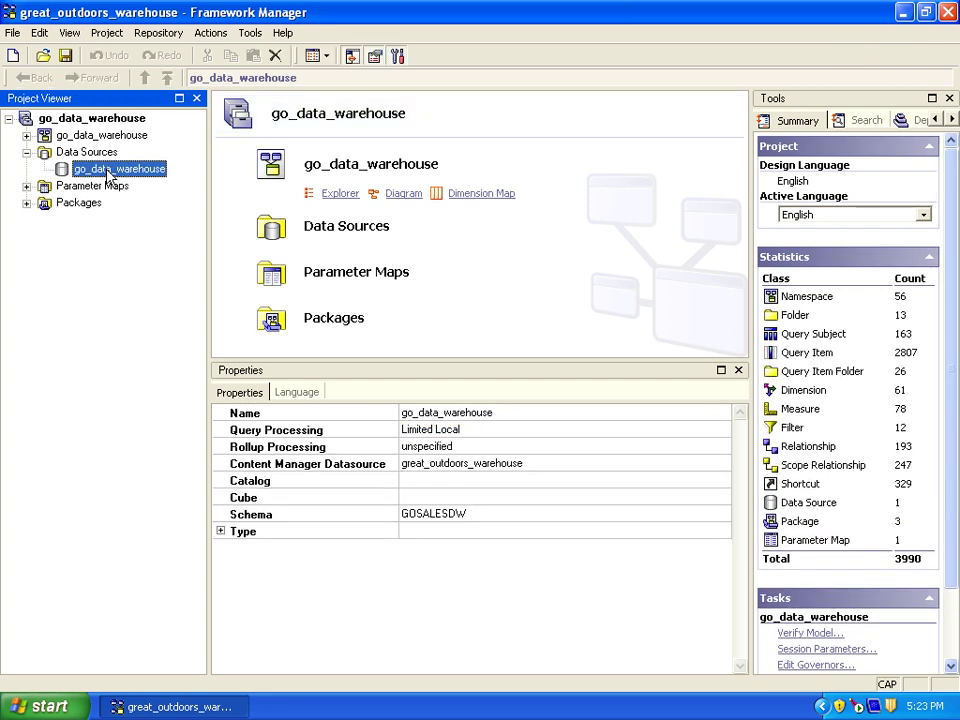
{"action": "left_click", "coordinate": [452, 513]}
{"action": "double_click", "coordinate": [452, 513]}
{"action": "right_click", "coordinate": [455, 516]}
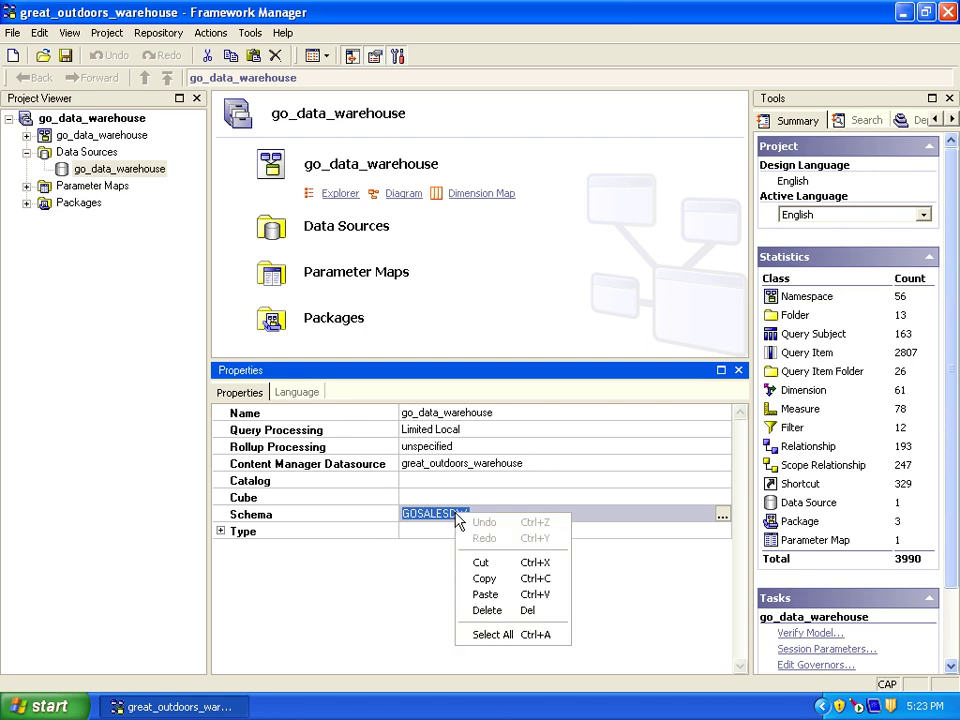
{"action": "left_click", "coordinate": [484, 578]}
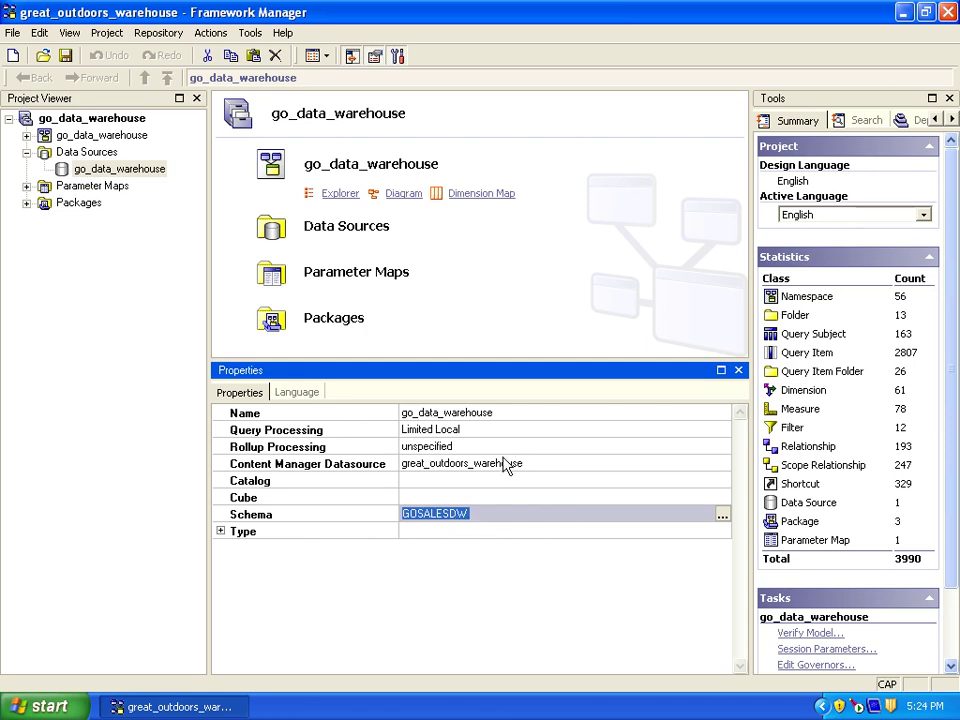
{"action": "double_click", "coordinate": [504, 465]}
{"action": "right_click", "coordinate": [504, 468]}
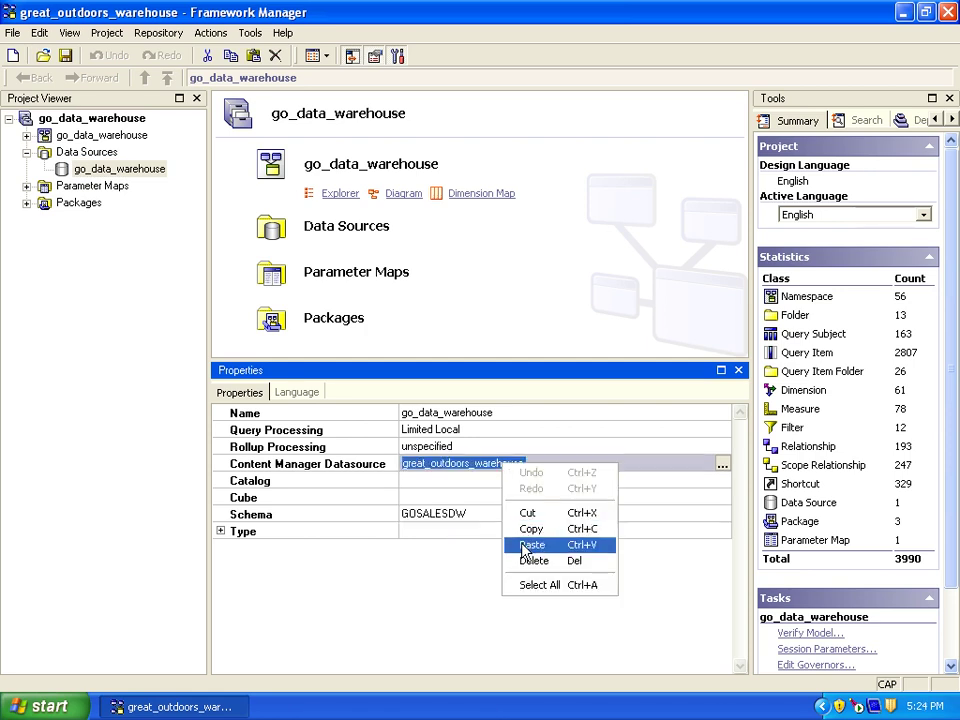
{"action": "left_click", "coordinate": [523, 545]}
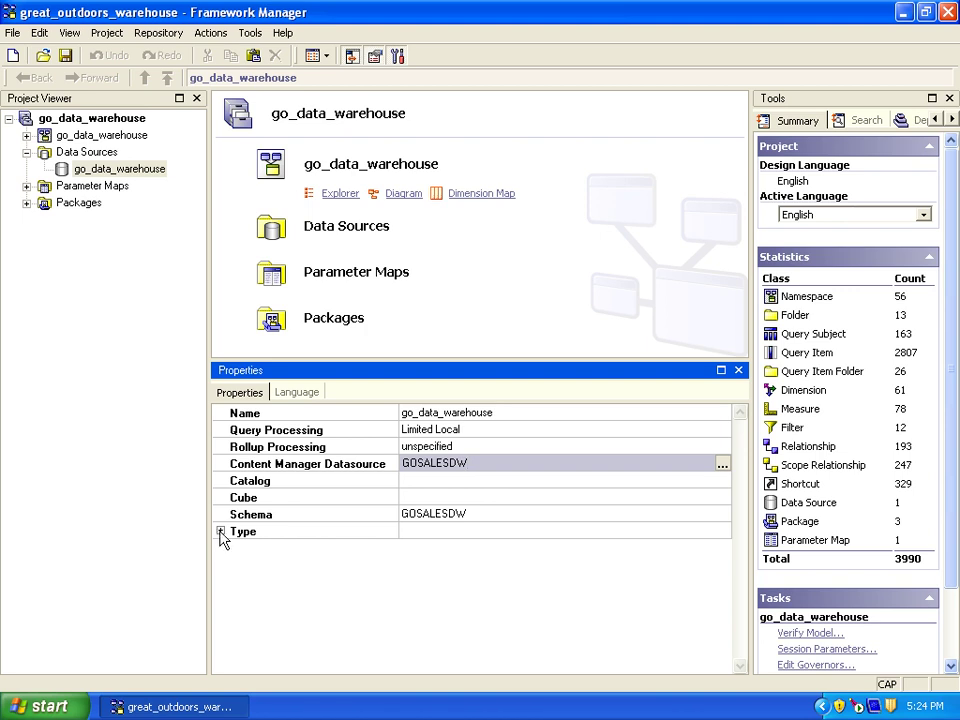
Set the Interface type of the go_data_warehouse data source to OR and save the project
{"action": "left_click", "coordinate": [221, 532]}
{"action": "double_click", "coordinate": [409, 566]}
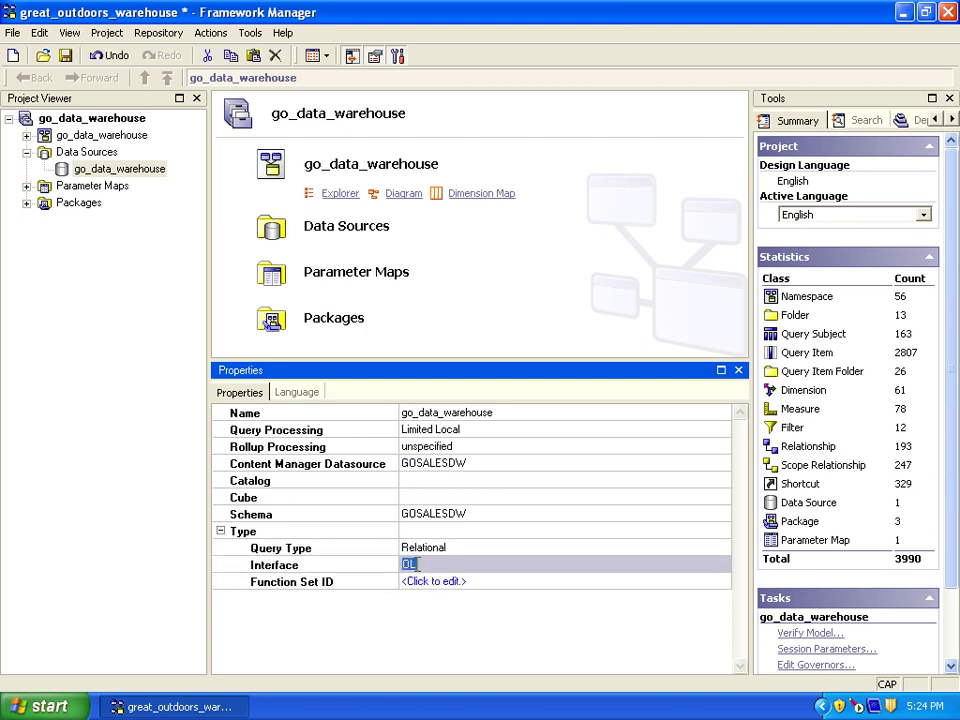
{"action": "left_click", "coordinate": [415, 566]}
{"action": "key", "text": "BackSpace"}
{"action": "type", "text": "R"}
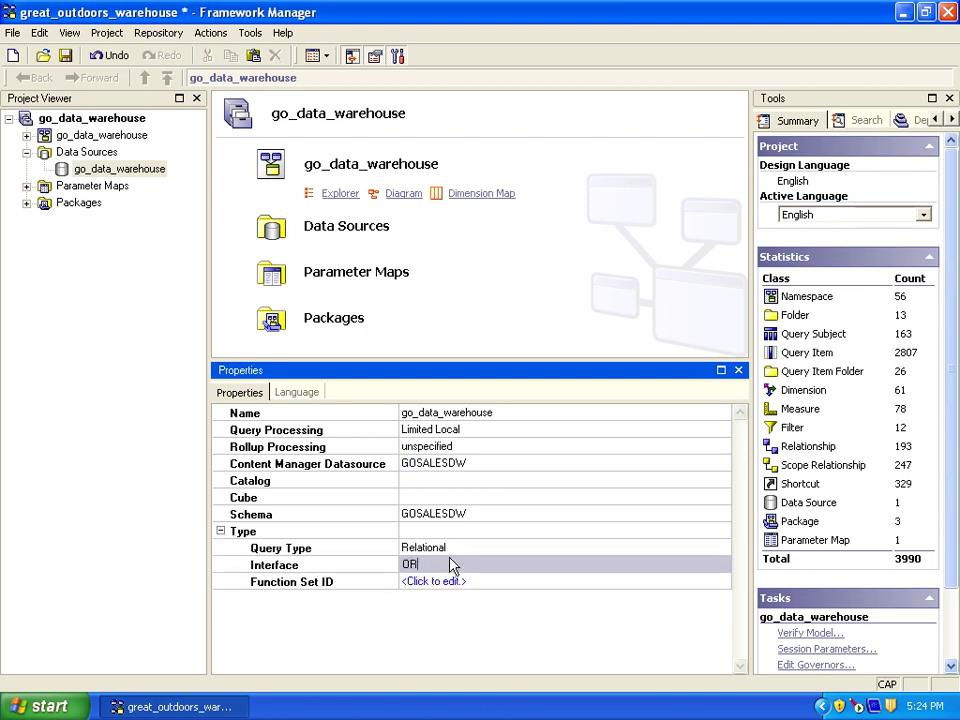
{"action": "left_click", "coordinate": [68, 57]}
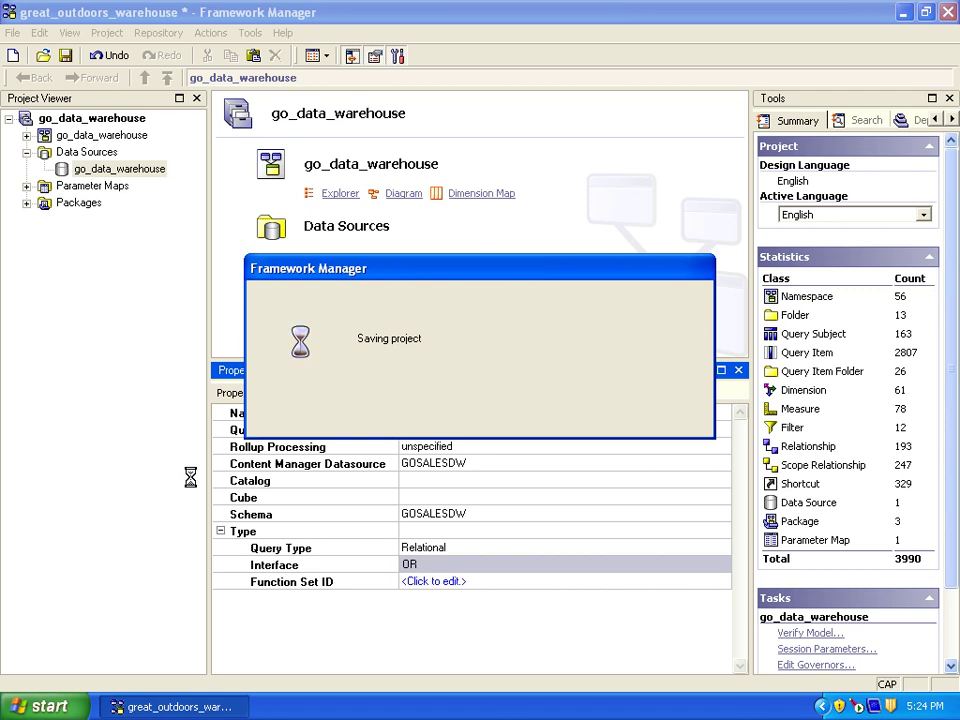
{"action": "left_click", "coordinate": [50, 707]}
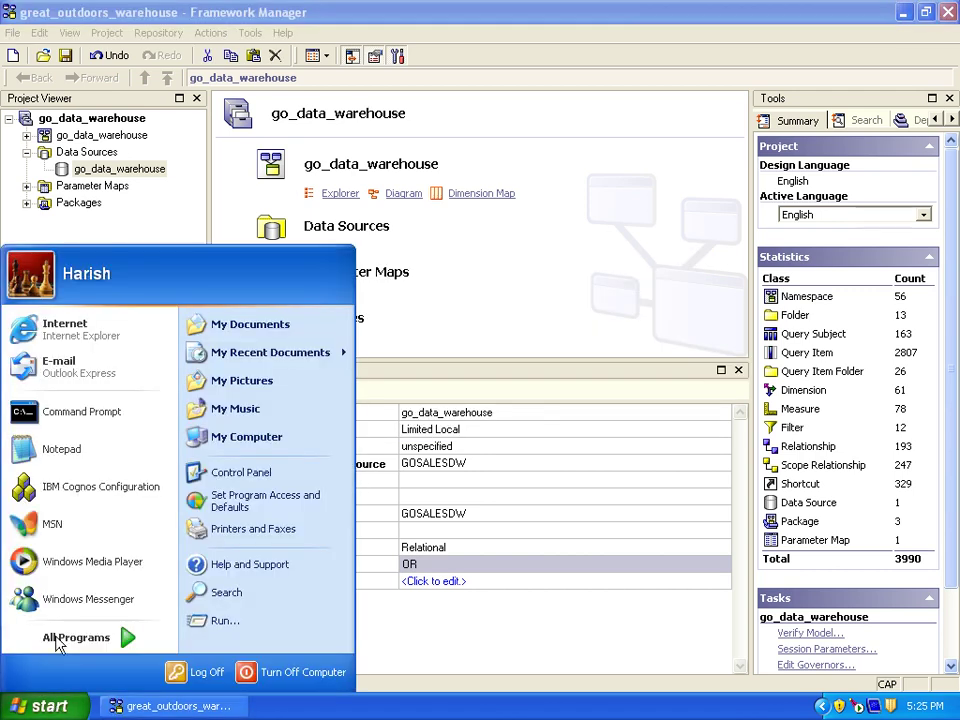
{"action": "left_click", "coordinate": [92, 335]}
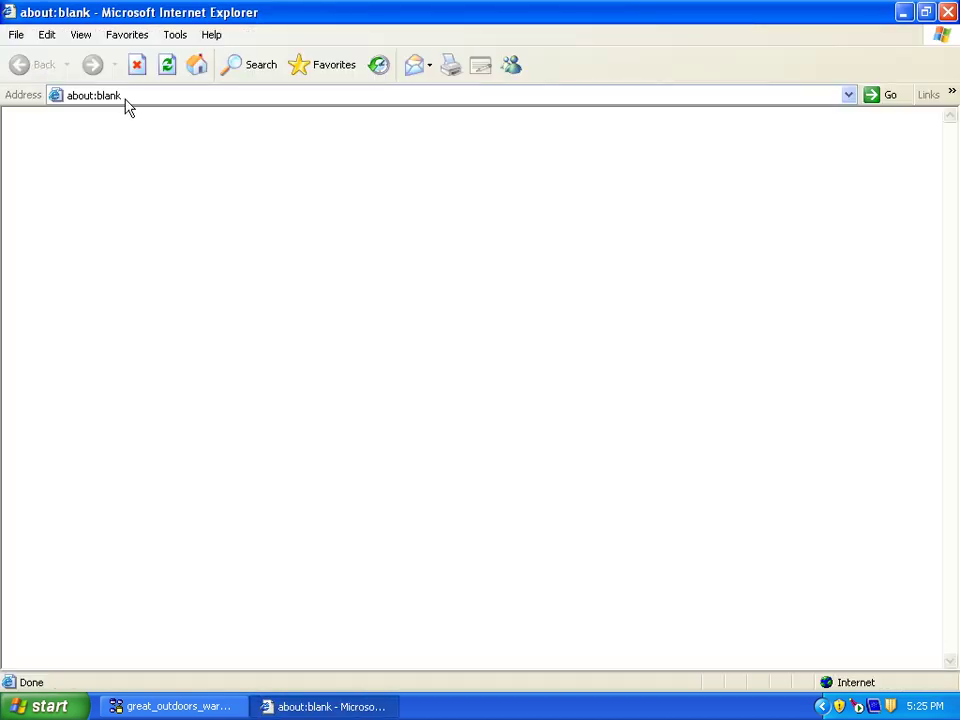
{"action": "left_click", "coordinate": [125, 96]}
{"action": "type", "text": "LOCA"}
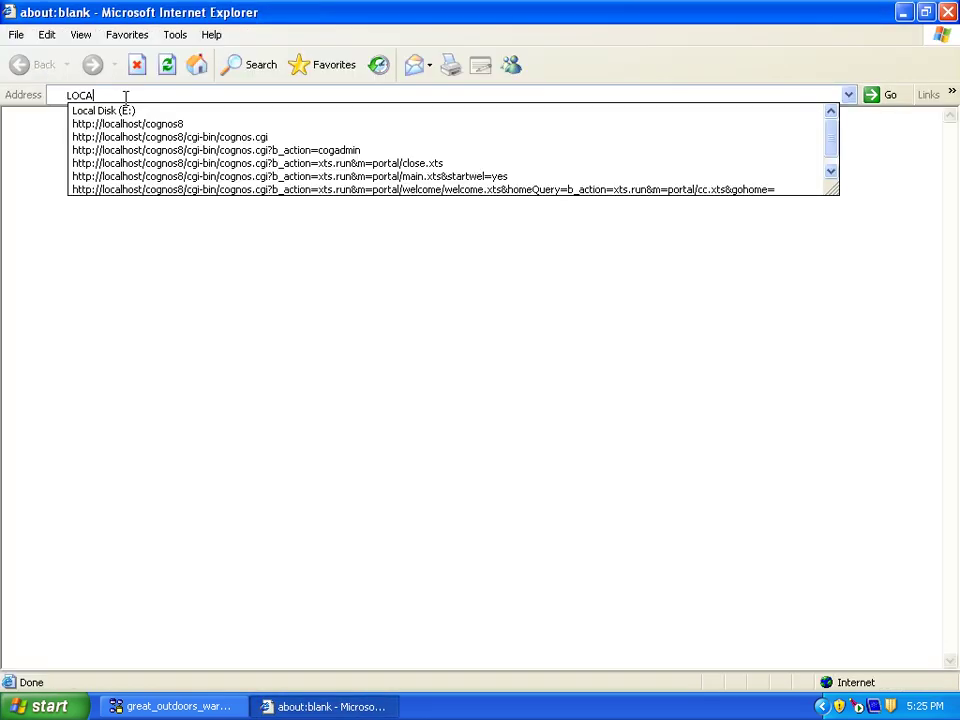
{"action": "left_click", "coordinate": [170, 128]}
{"action": "key", "text": "Return"}
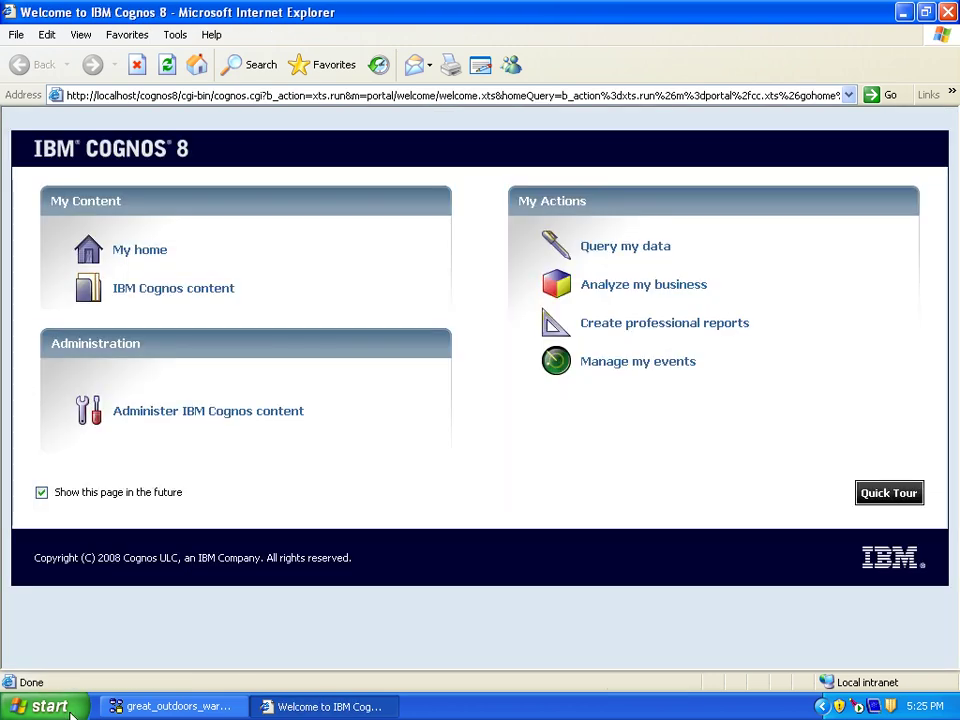
Browse in Windows Explorer to C:\Program Files\cognos\c8\webcontent, with the window maximized
{"action": "key", "text": "super"}
{"action": "left_click", "coordinate": [229, 438]}
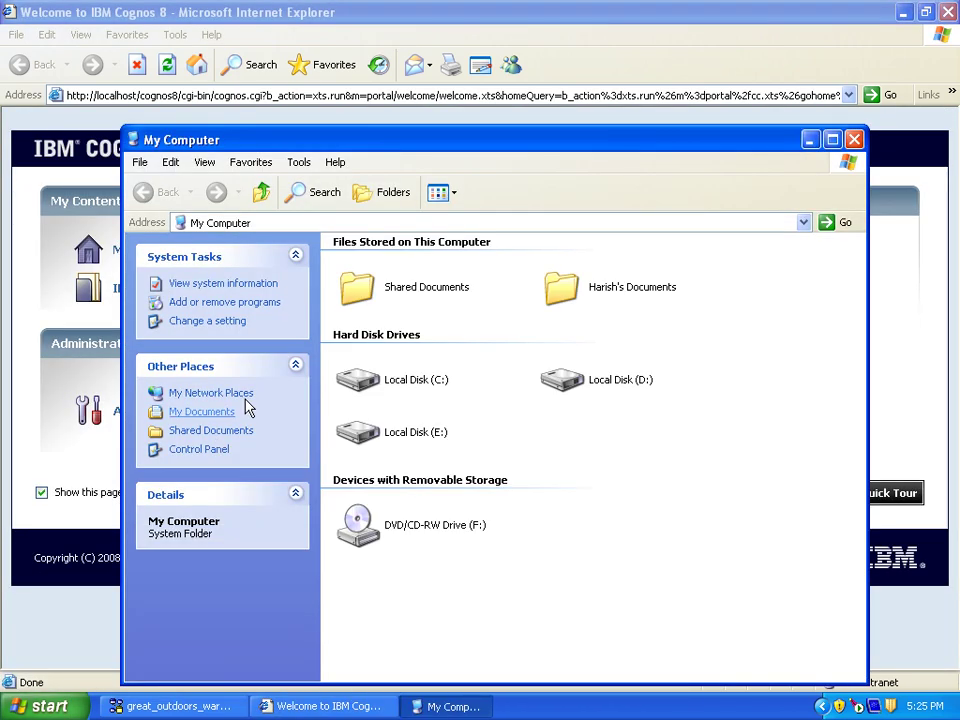
{"action": "double_click", "coordinate": [404, 382]}
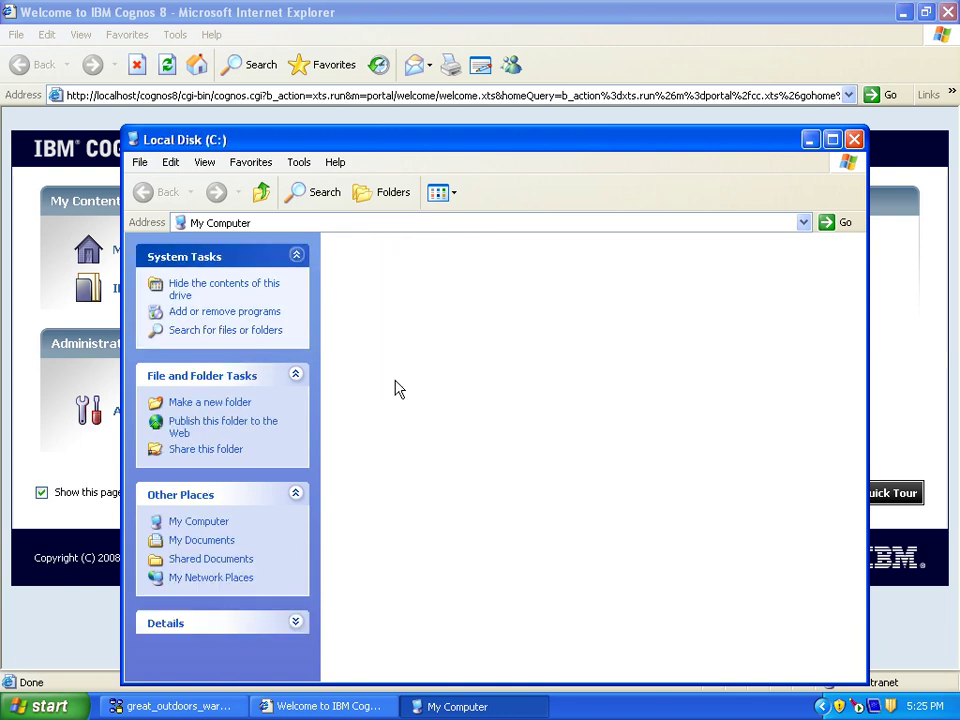
{"action": "double_click", "coordinate": [552, 315]}
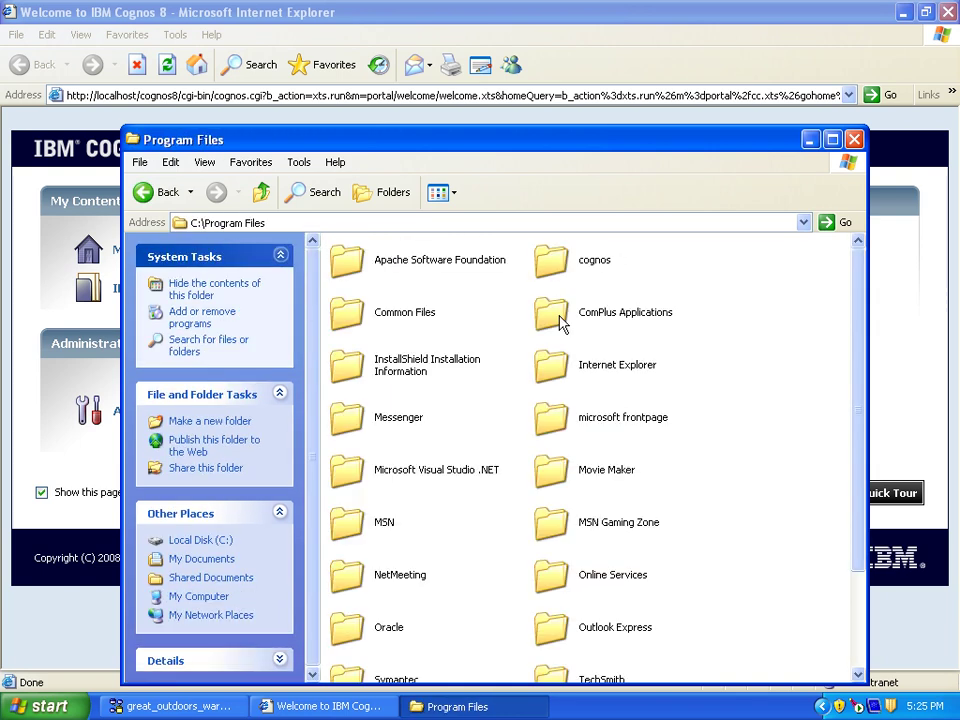
{"action": "double_click", "coordinate": [575, 280]}
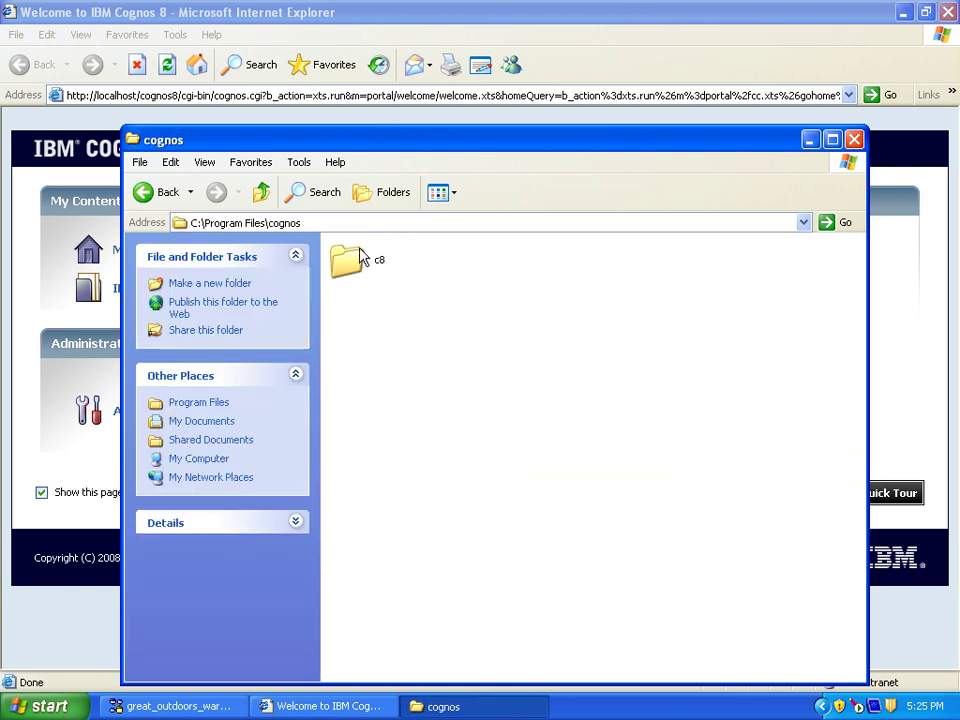
{"action": "double_click", "coordinate": [369, 258]}
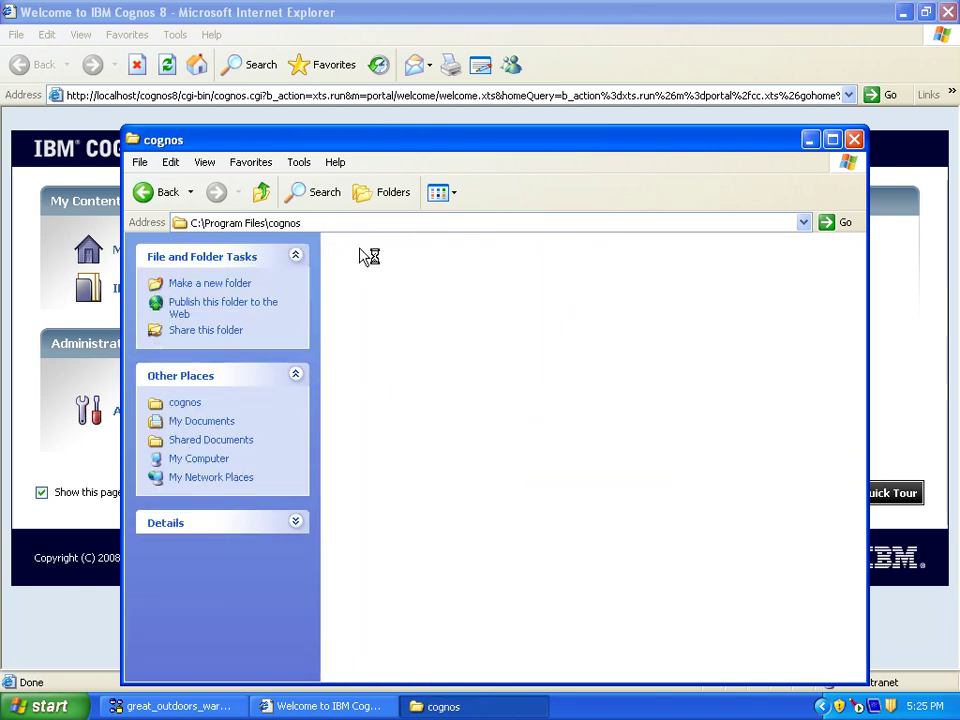
{"action": "double_click", "coordinate": [593, 148]}
{"action": "double_click", "coordinate": [440, 549]}
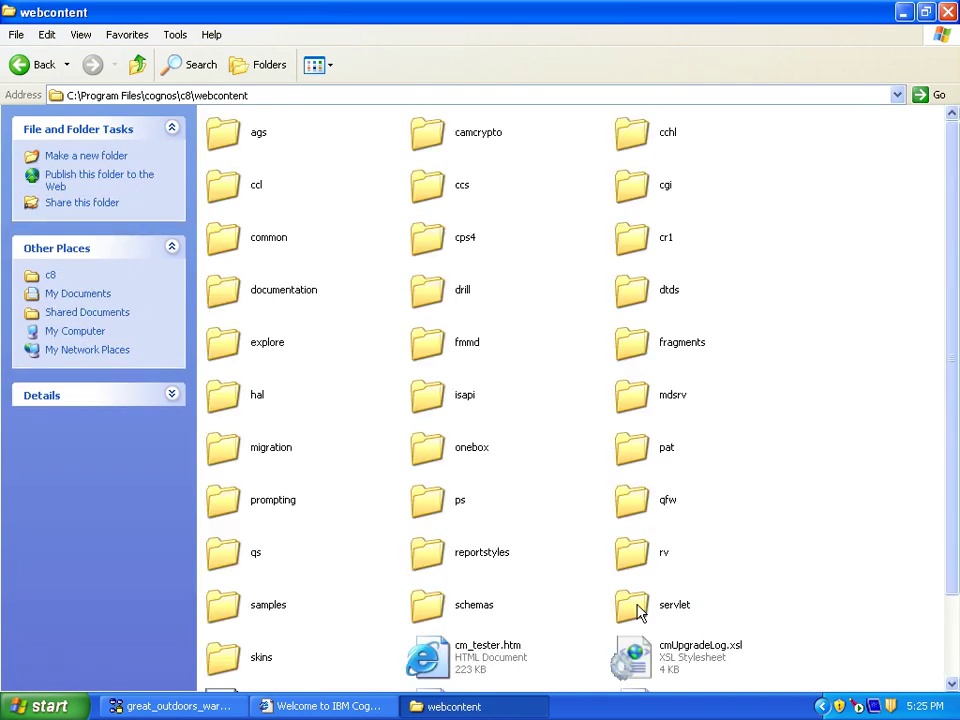
Copy the Cognos_Samples.zip archive from the samples\content folder
{"action": "double_click", "coordinate": [265, 612]}
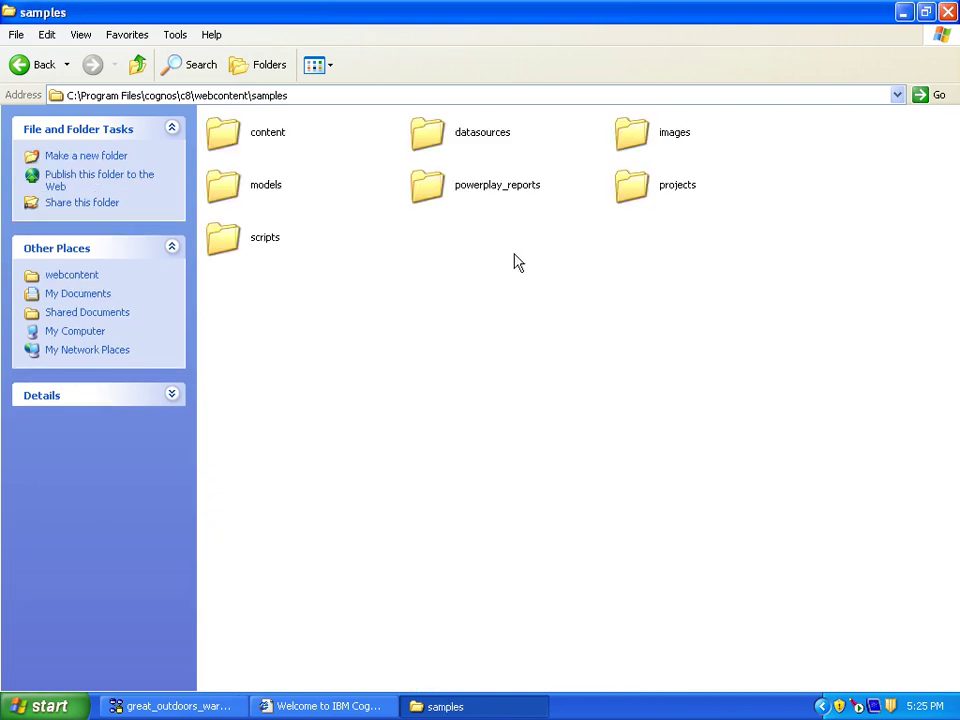
{"action": "double_click", "coordinate": [257, 138]}
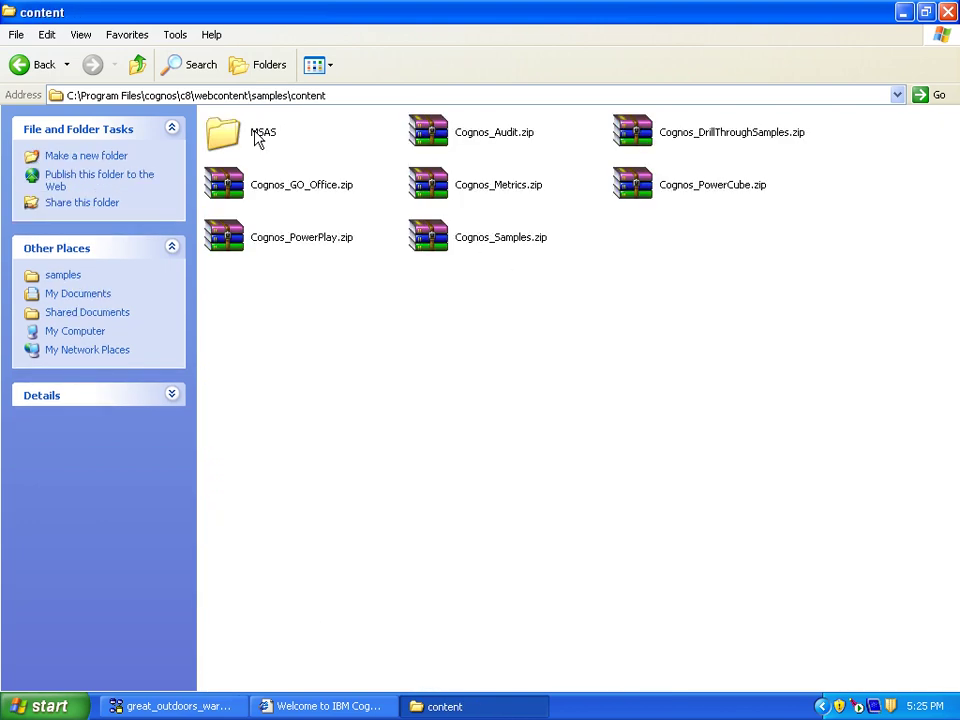
{"action": "left_click", "coordinate": [489, 246]}
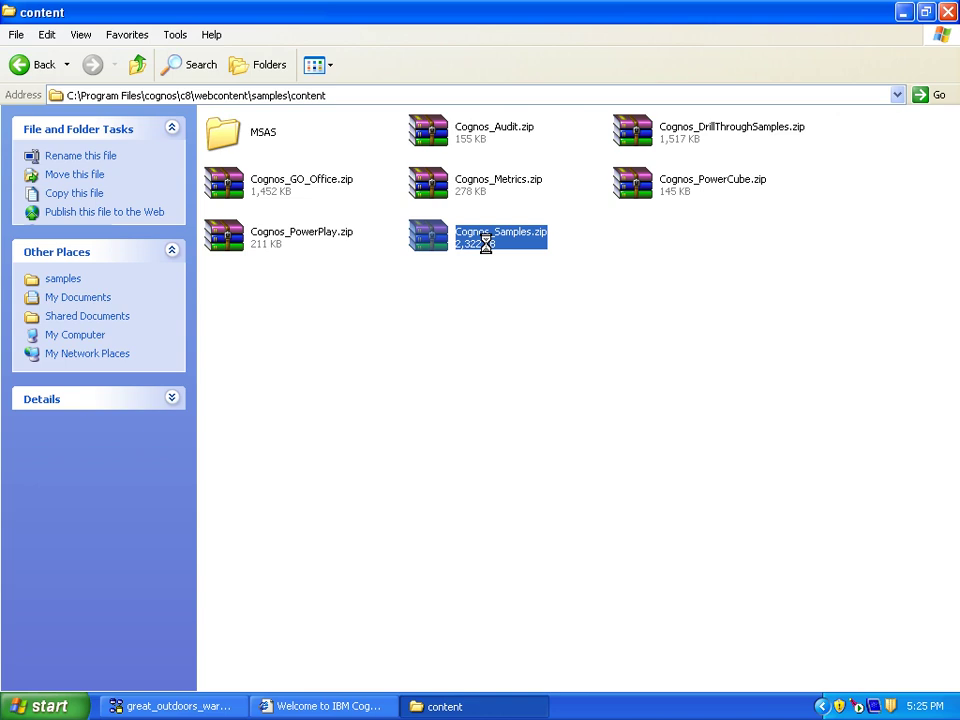
{"action": "right_click", "coordinate": [488, 245]}
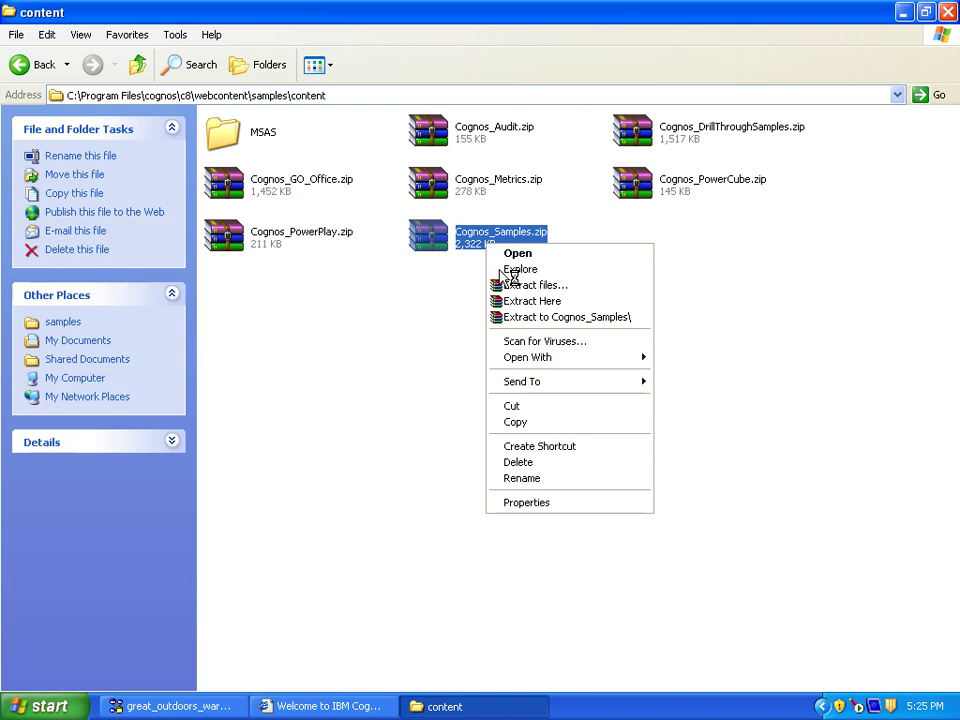
{"action": "left_click", "coordinate": [516, 422]}
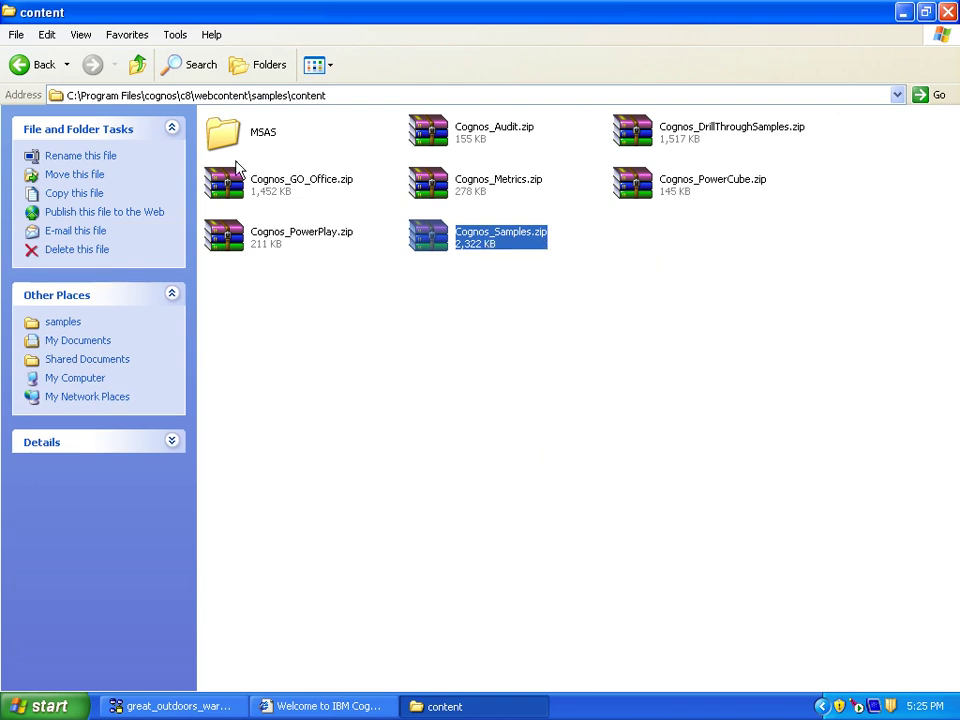
Paste the copied Cognos_Samples.zip into the C:\Program Files\cognos\c8\deployment folder
{"action": "left_click", "coordinate": [138, 66]}
{"action": "left_click", "coordinate": [138, 66]}
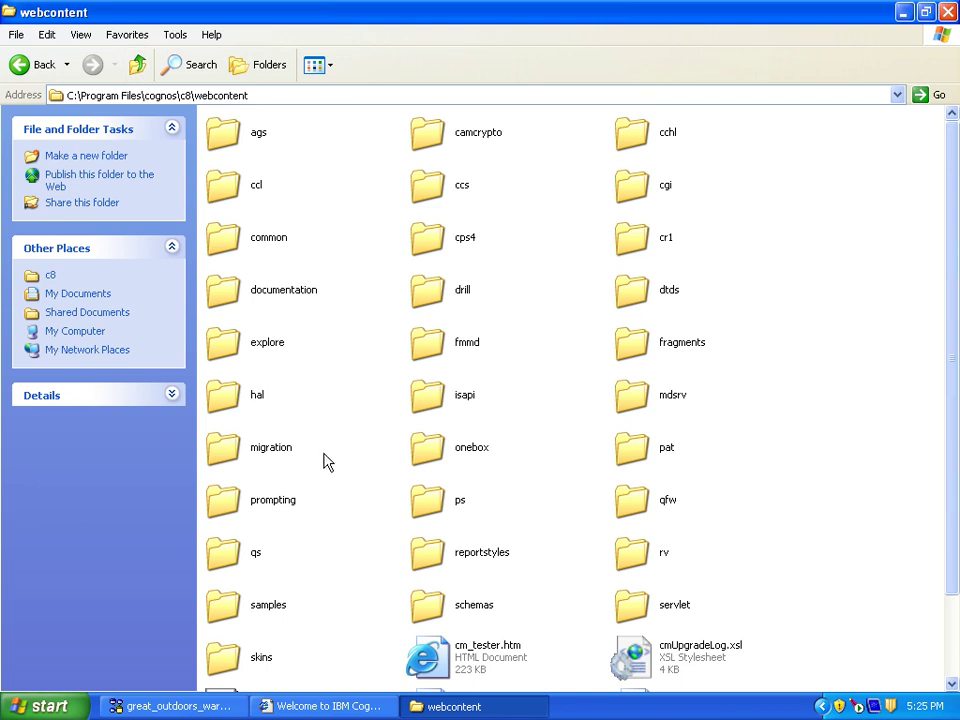
{"action": "scroll", "coordinate": [330, 409], "scroll_direction": "down", "scroll_amount": 2}
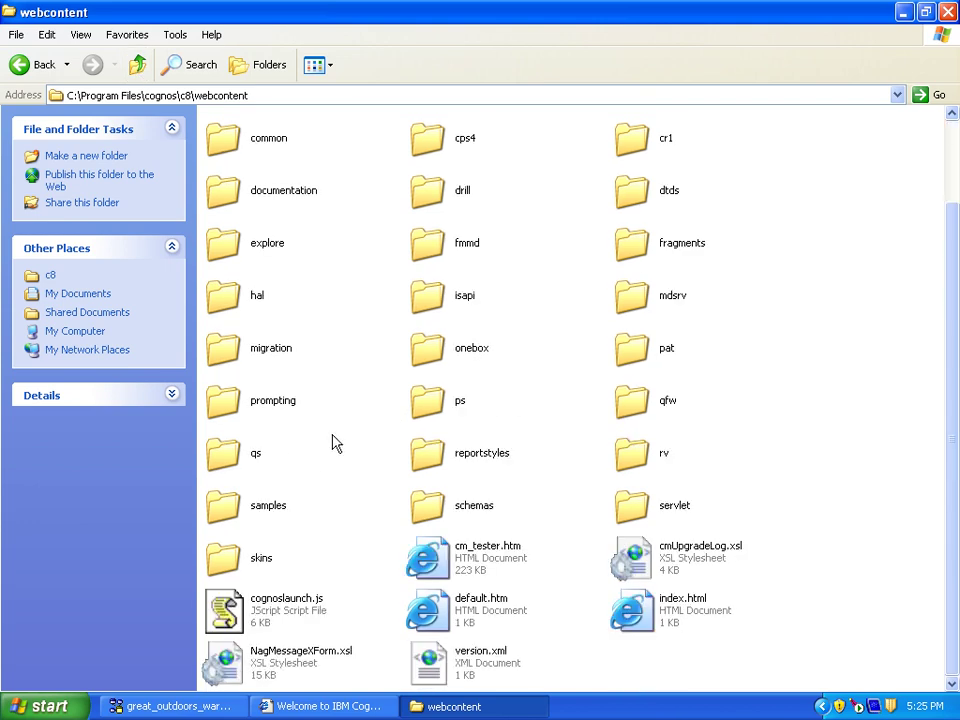
{"action": "scroll", "coordinate": [335, 443], "scroll_direction": "up", "scroll_amount": 2}
{"action": "left_click", "coordinate": [138, 66]}
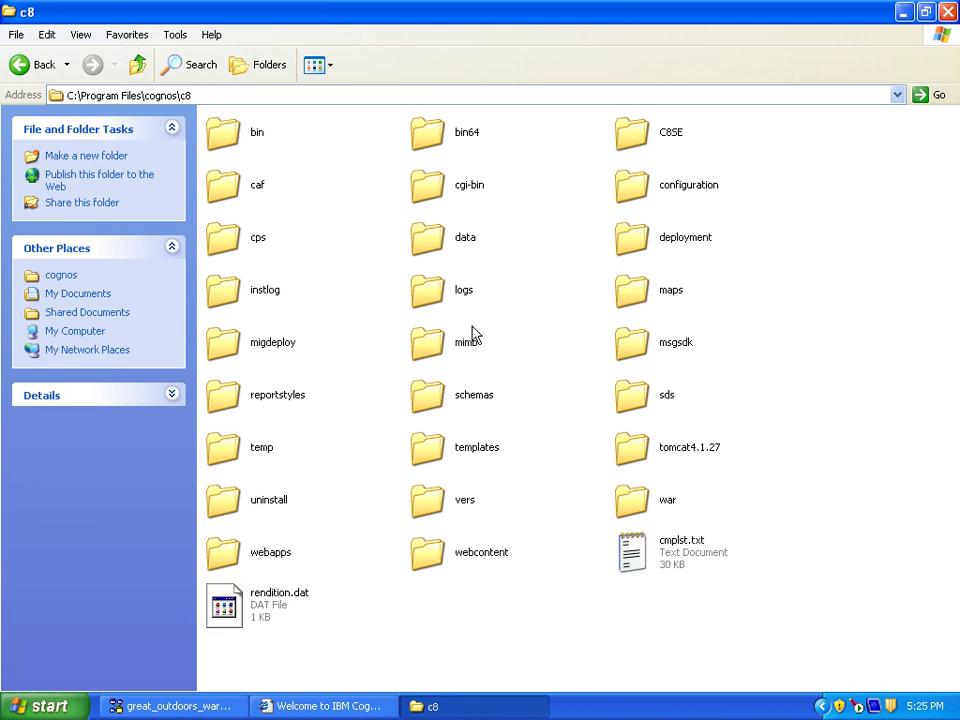
{"action": "double_click", "coordinate": [628, 238]}
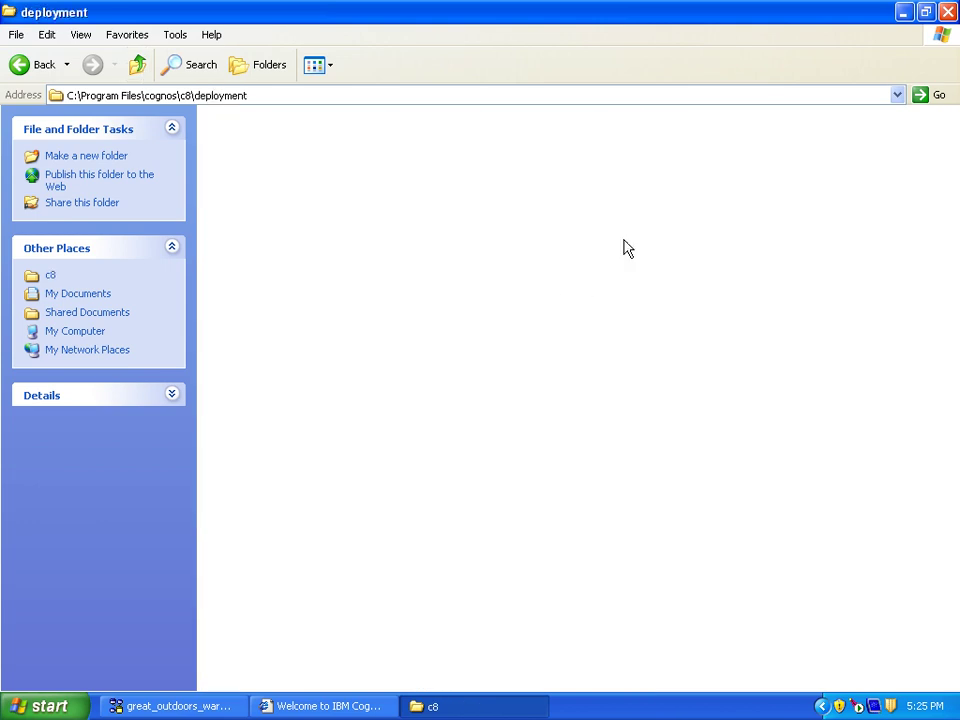
{"action": "right_click", "coordinate": [321, 245]}
{"action": "left_click", "coordinate": [349, 343]}
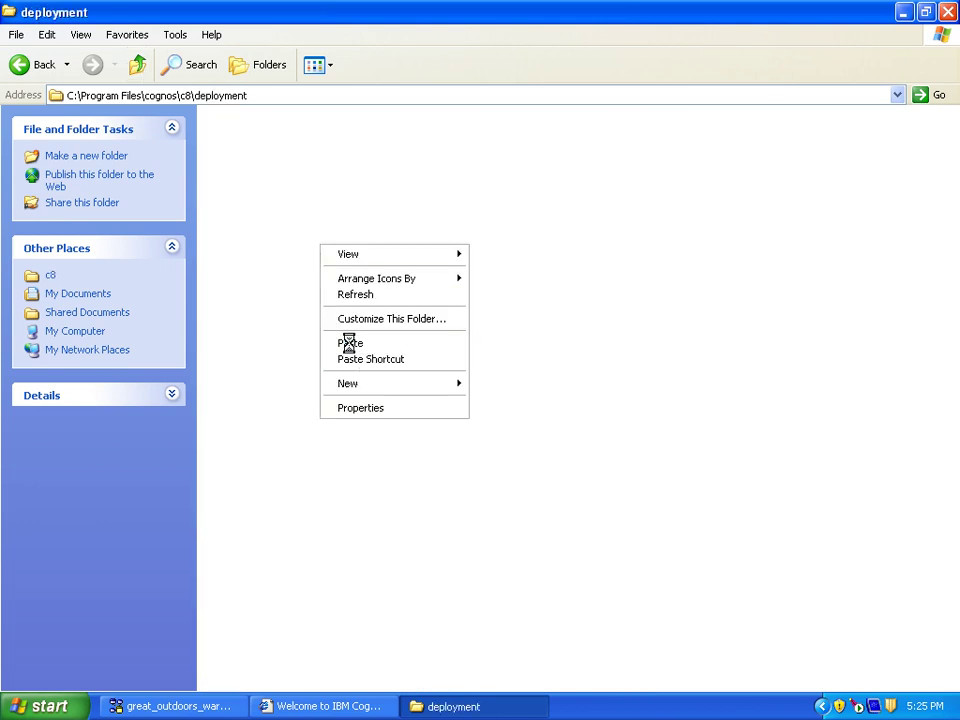
{"action": "left_click", "coordinate": [349, 351]}
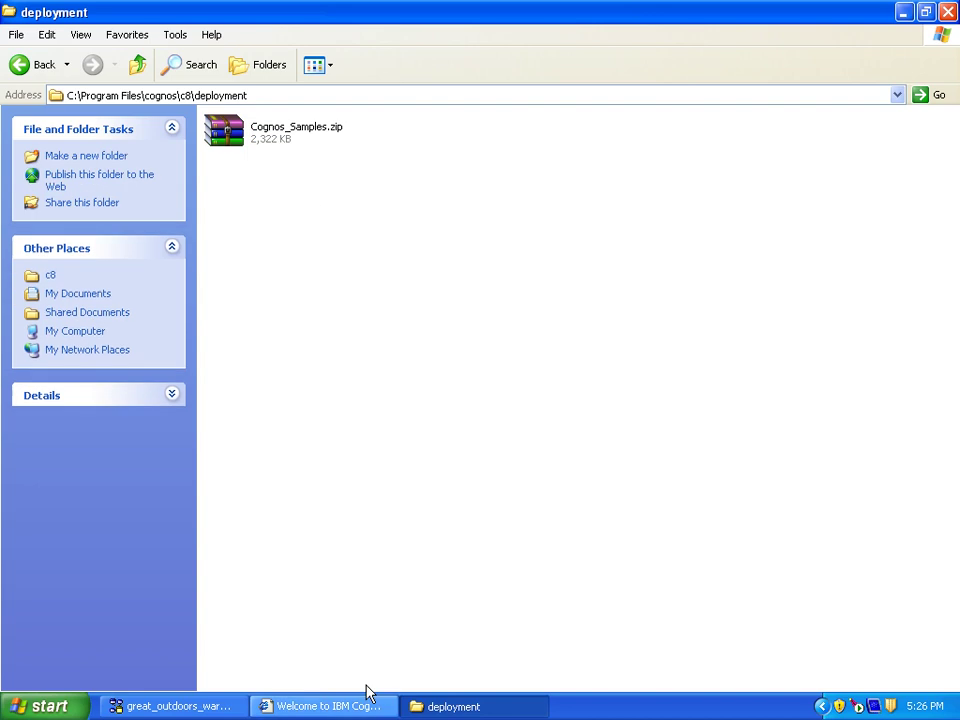
Switch back to the Cognos portal in Internet Explorer and open the IBM Cognos content administration
{"action": "left_click", "coordinate": [329, 706]}
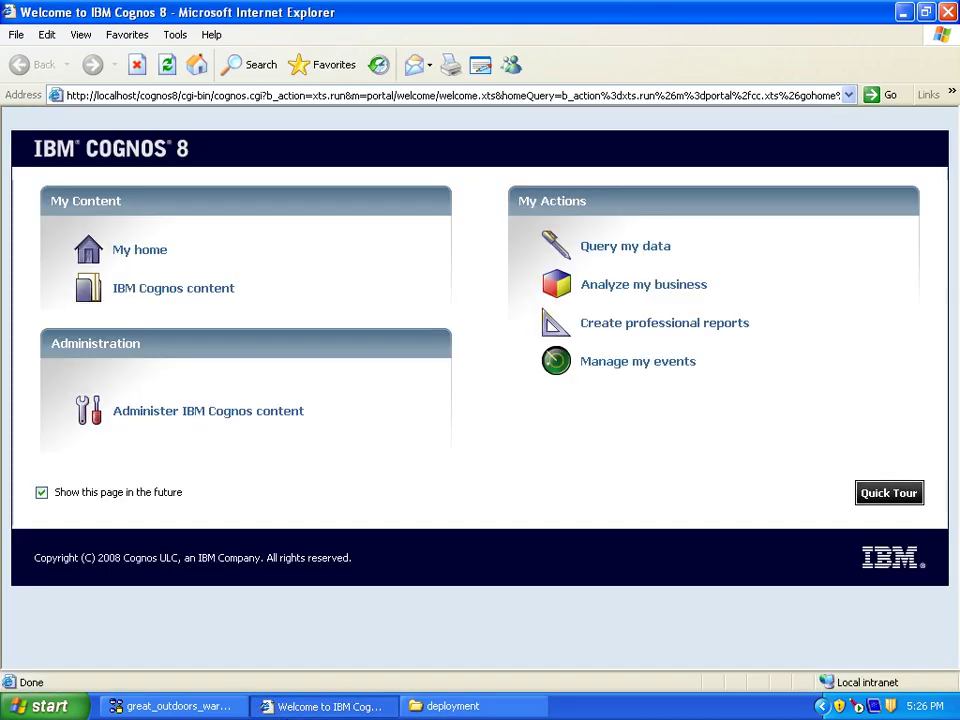
{"action": "left_click", "coordinate": [245, 420]}
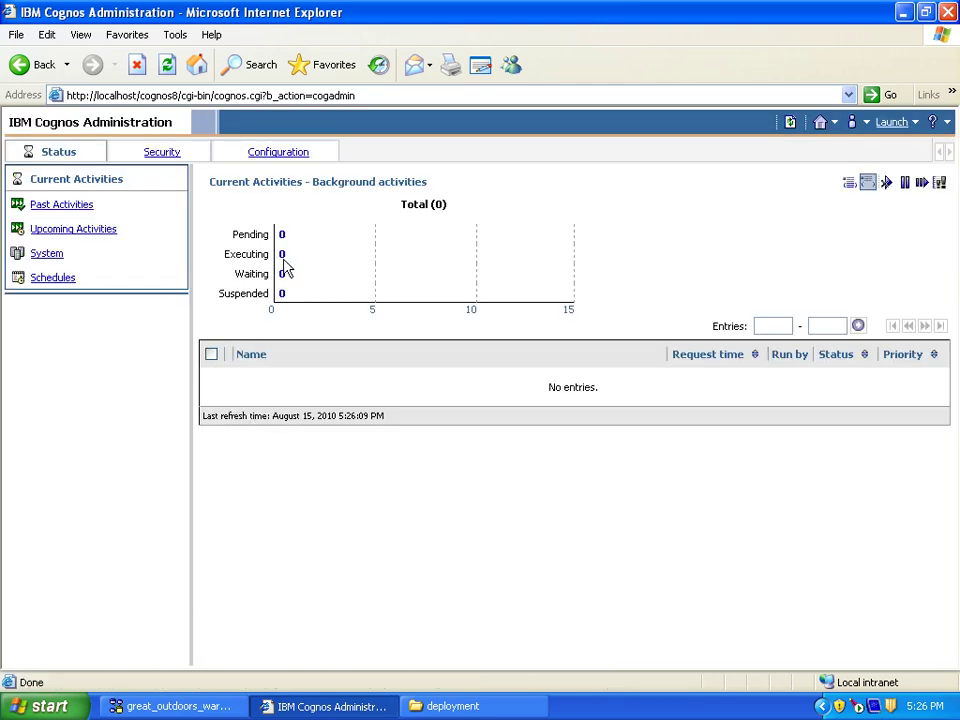
Start a new content import from the Cognos_Samples deployment archive, checking the zip in the deployment folder and keeping the default import name
{"action": "left_click", "coordinate": [278, 155]}
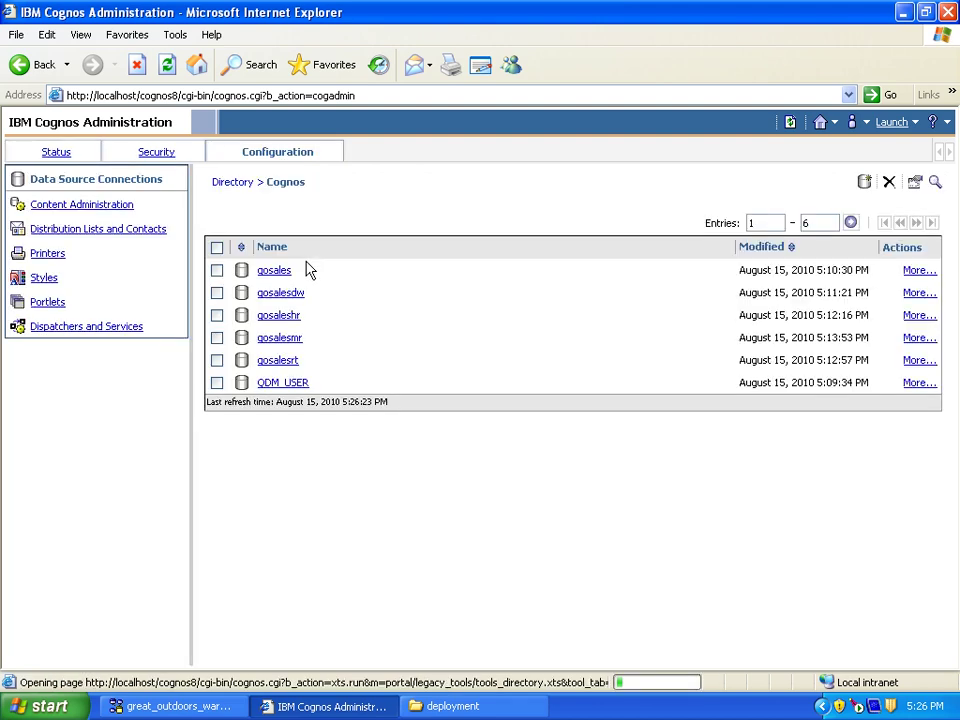
{"action": "left_click", "coordinate": [95, 208]}
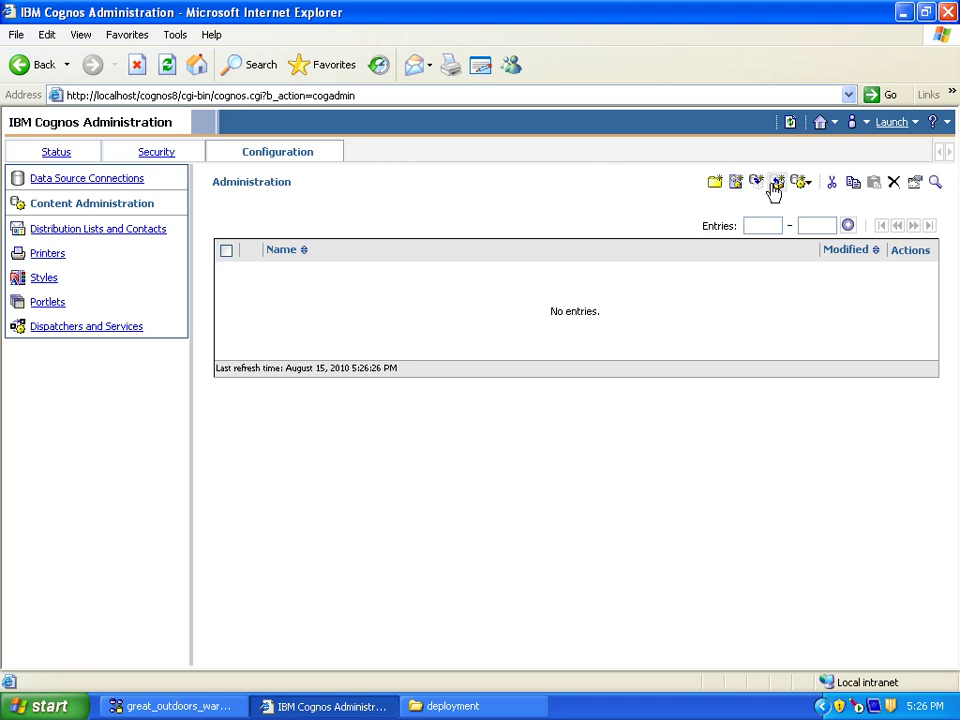
{"action": "left_click", "coordinate": [776, 183]}
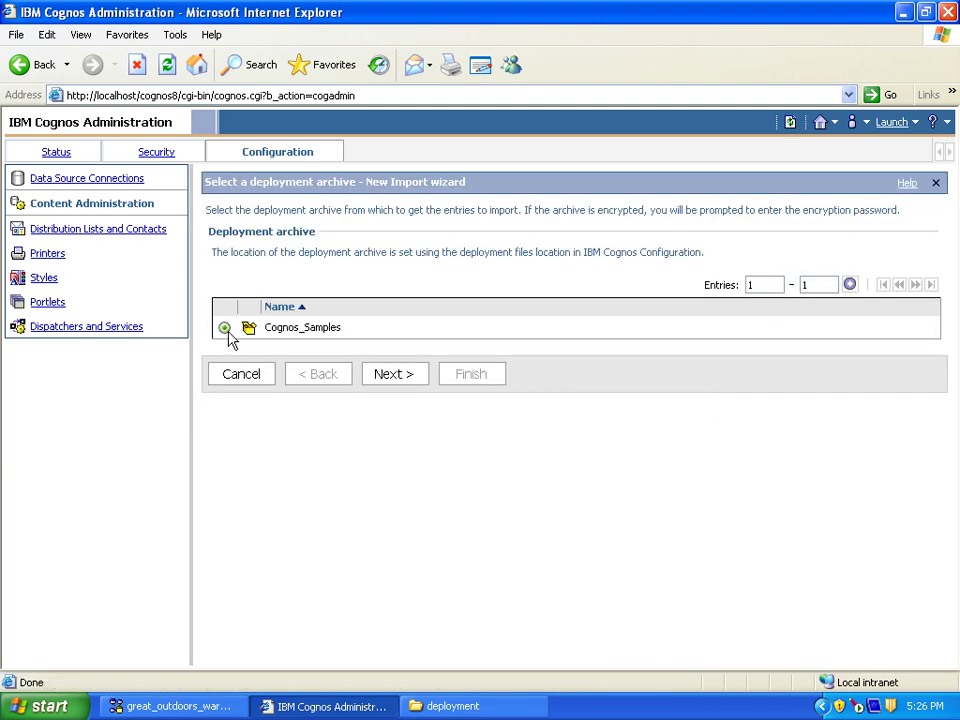
{"action": "left_click", "coordinate": [470, 706]}
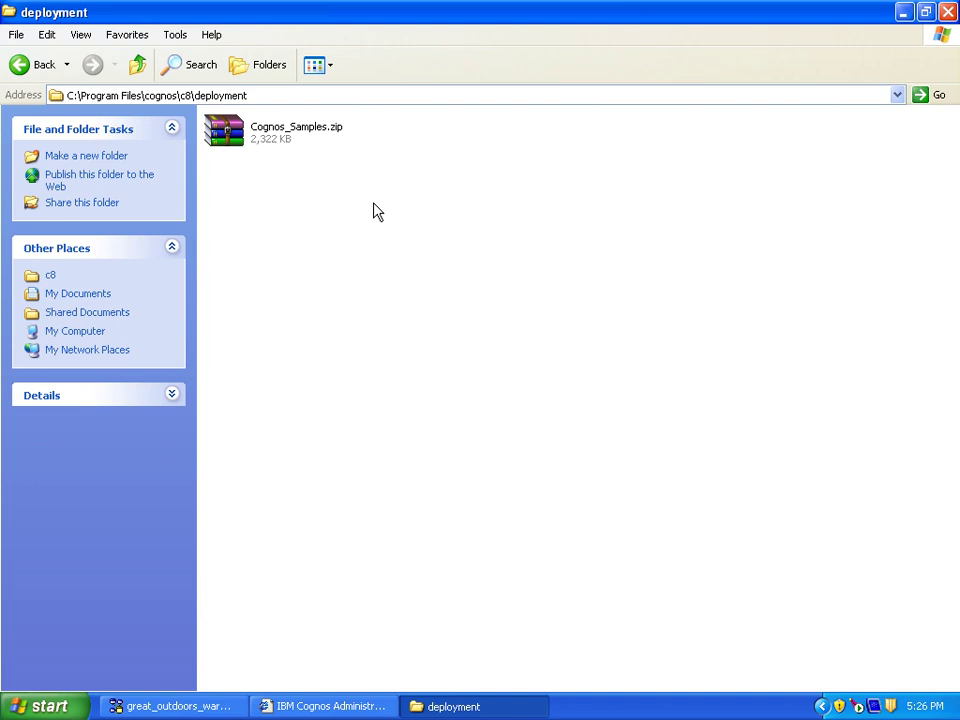
{"action": "left_click", "coordinate": [290, 135]}
{"action": "key", "text": "alt+Tab"}
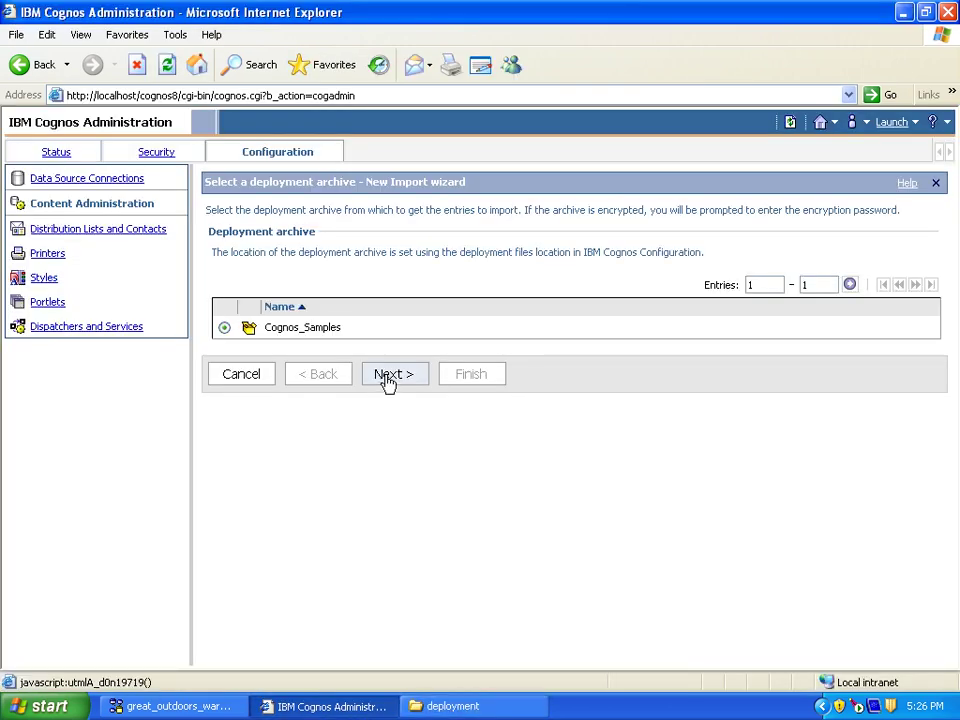
{"action": "left_click", "coordinate": [388, 383]}
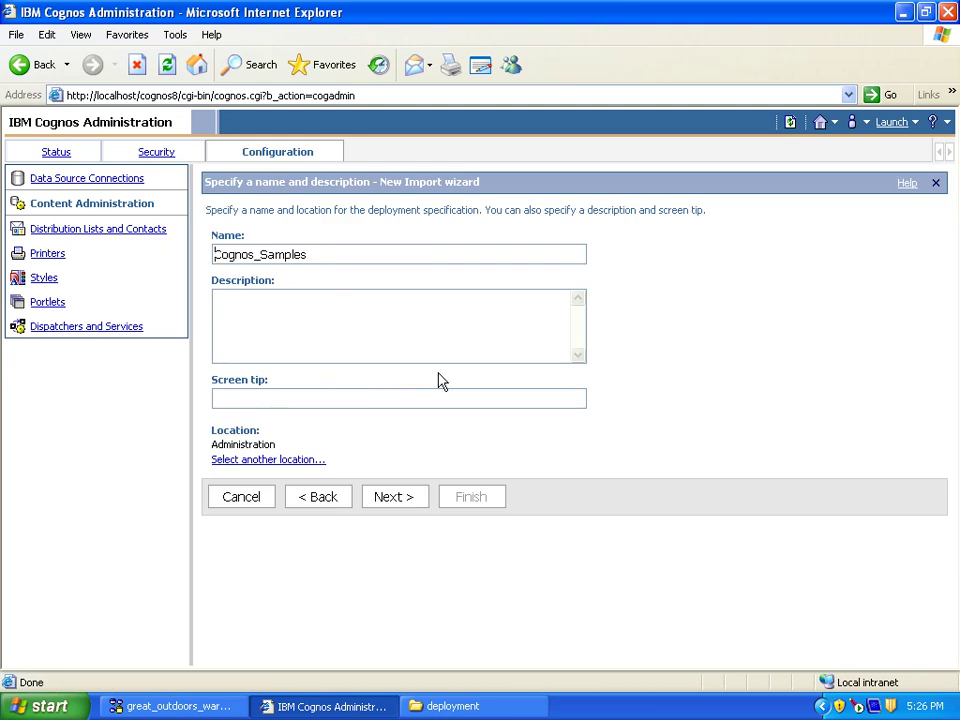
{"action": "left_click", "coordinate": [404, 501]}
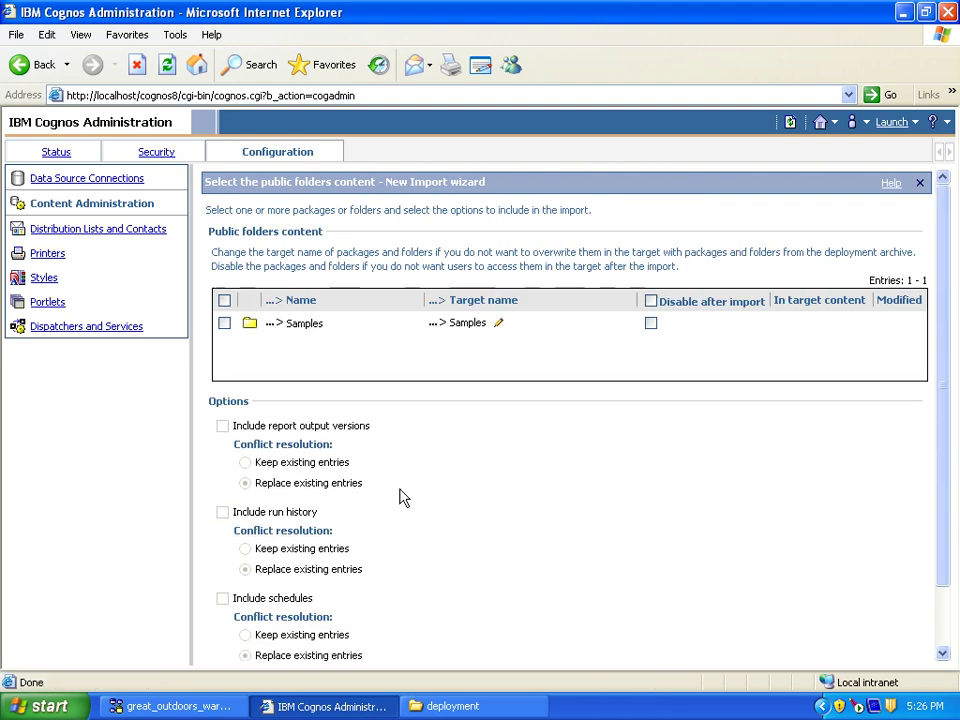
Include the Samples public folder in the import and accept the default general options
{"action": "left_click", "coordinate": [224, 323]}
{"action": "scroll", "coordinate": [444, 491], "scroll_direction": "down", "scroll_amount": 2}
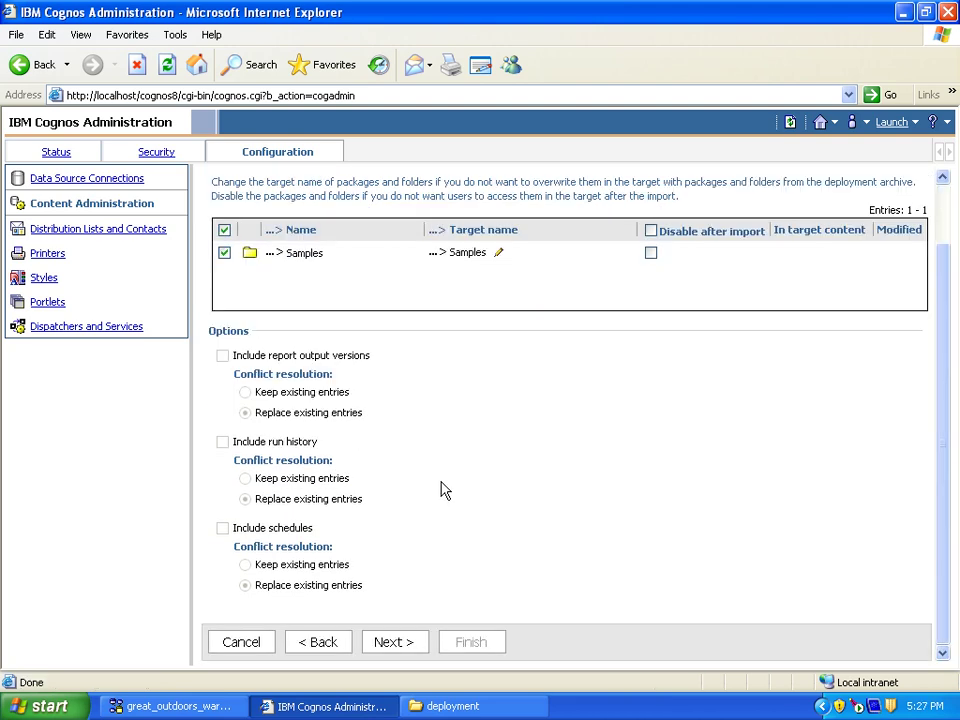
{"action": "left_click", "coordinate": [401, 641]}
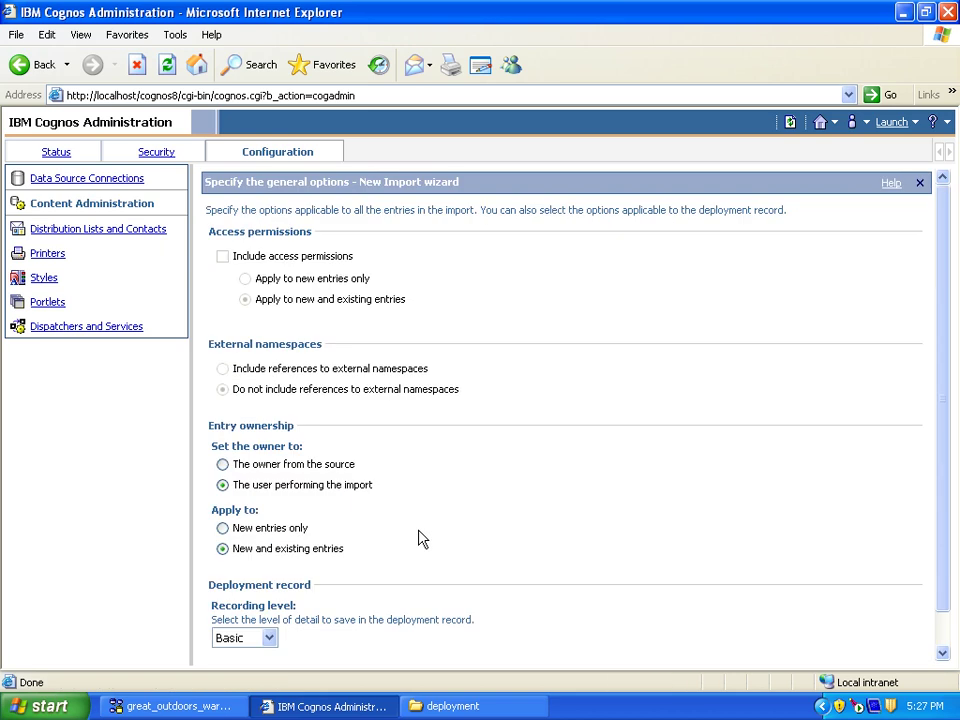
{"action": "scroll", "coordinate": [420, 538], "scroll_direction": "down", "scroll_amount": 2}
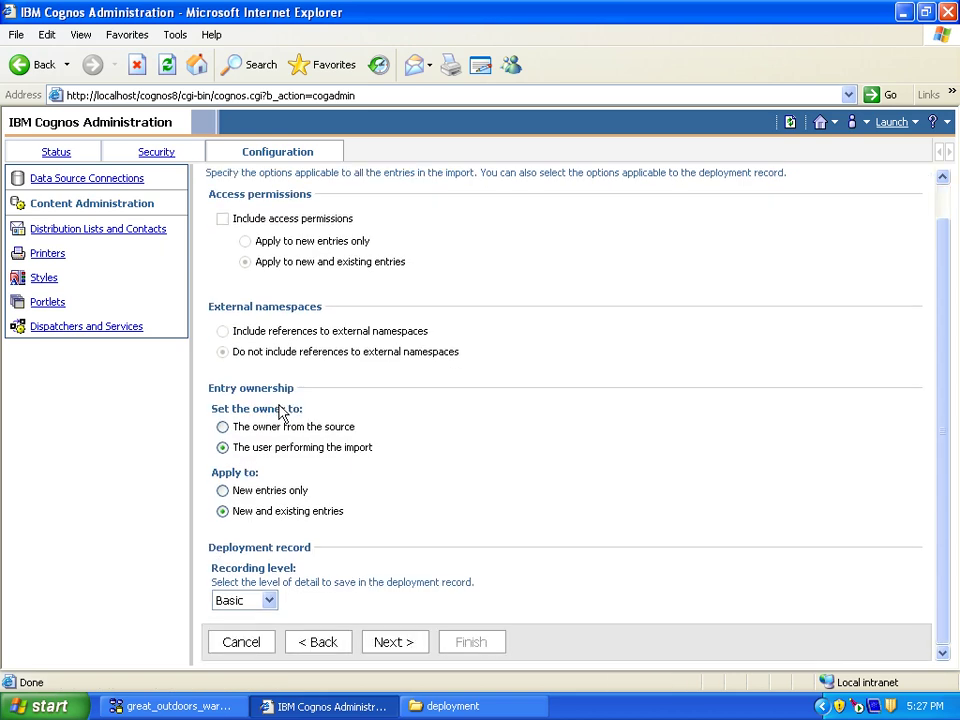
{"action": "left_click", "coordinate": [395, 642]}
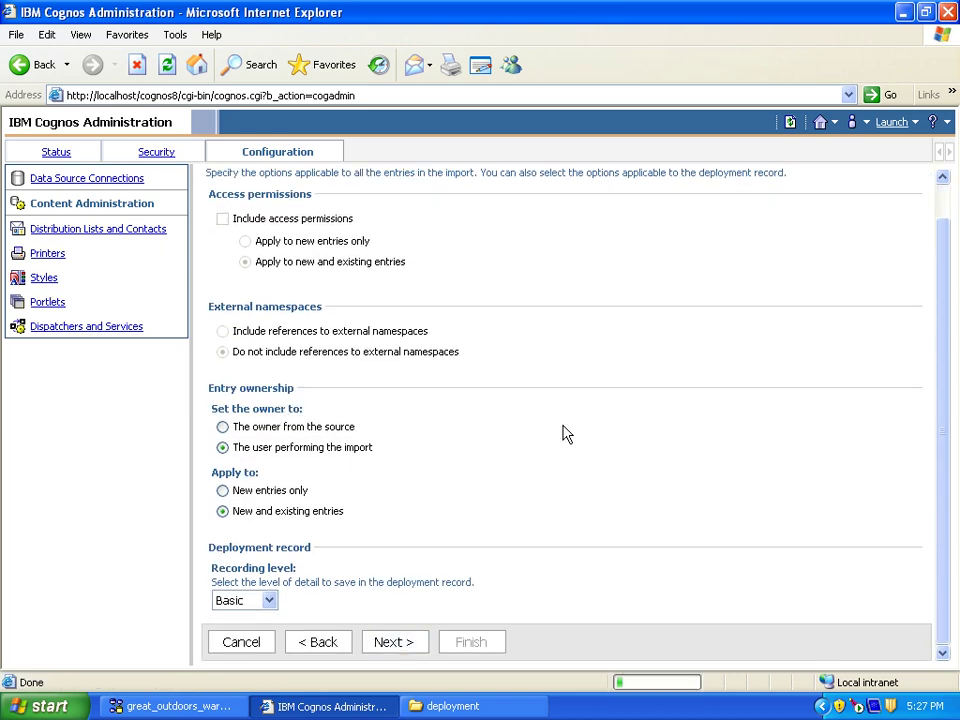
Save the import to run once and run it now, keeping existing report specification versions and viewing the import details after closing
{"action": "scroll", "coordinate": [332, 456], "scroll_direction": "down", "scroll_amount": 3}
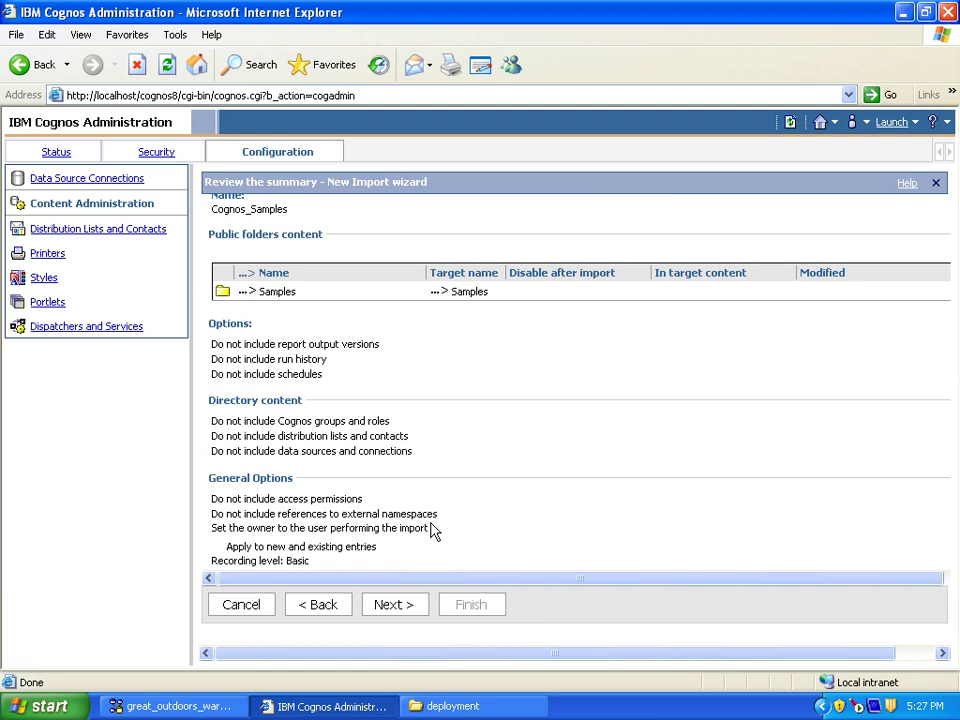
{"action": "left_click", "coordinate": [392, 606]}
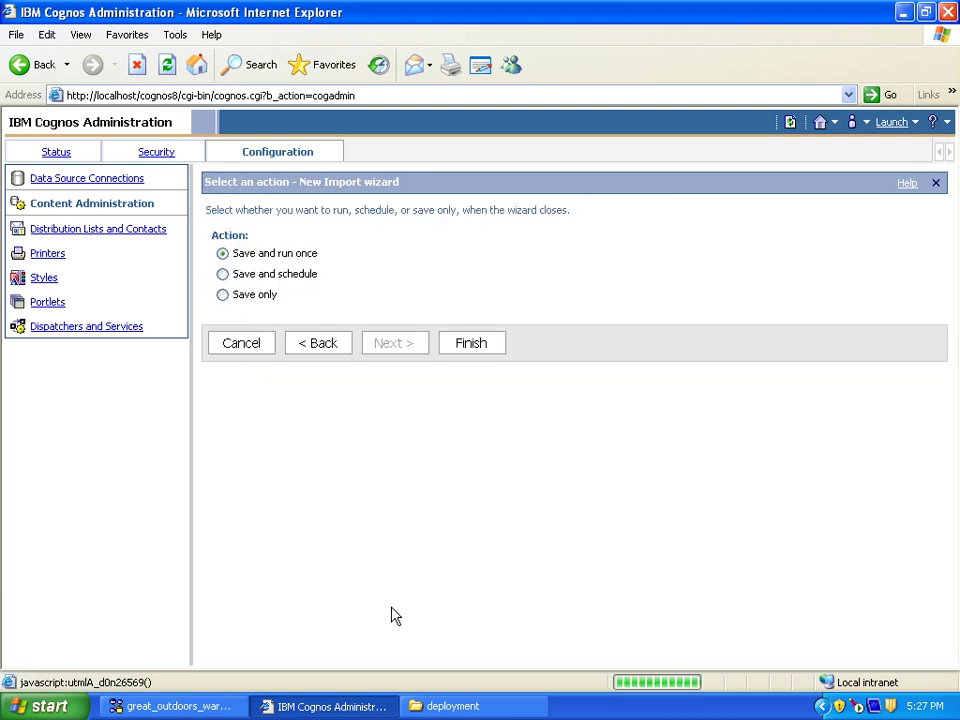
{"action": "left_click", "coordinate": [471, 344]}
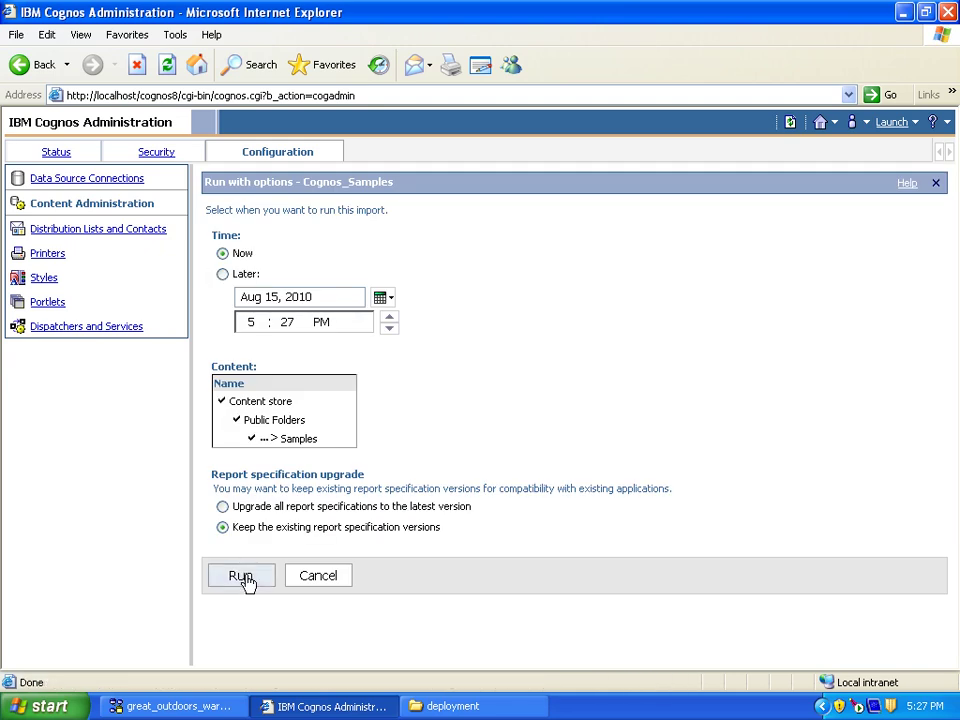
{"action": "left_click", "coordinate": [241, 577]}
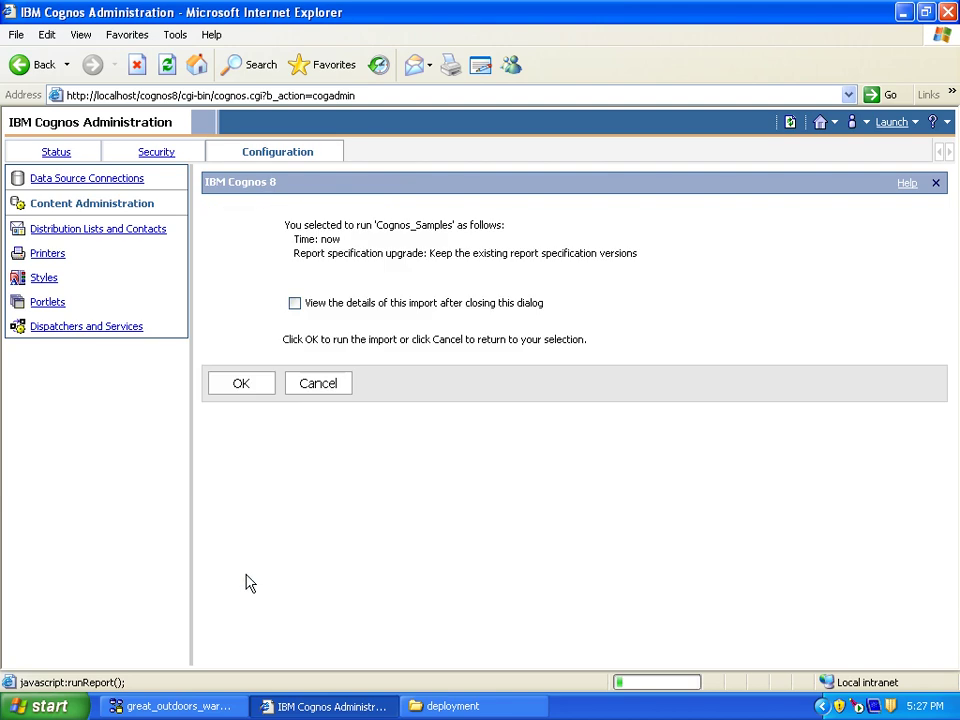
{"action": "left_click", "coordinate": [294, 303]}
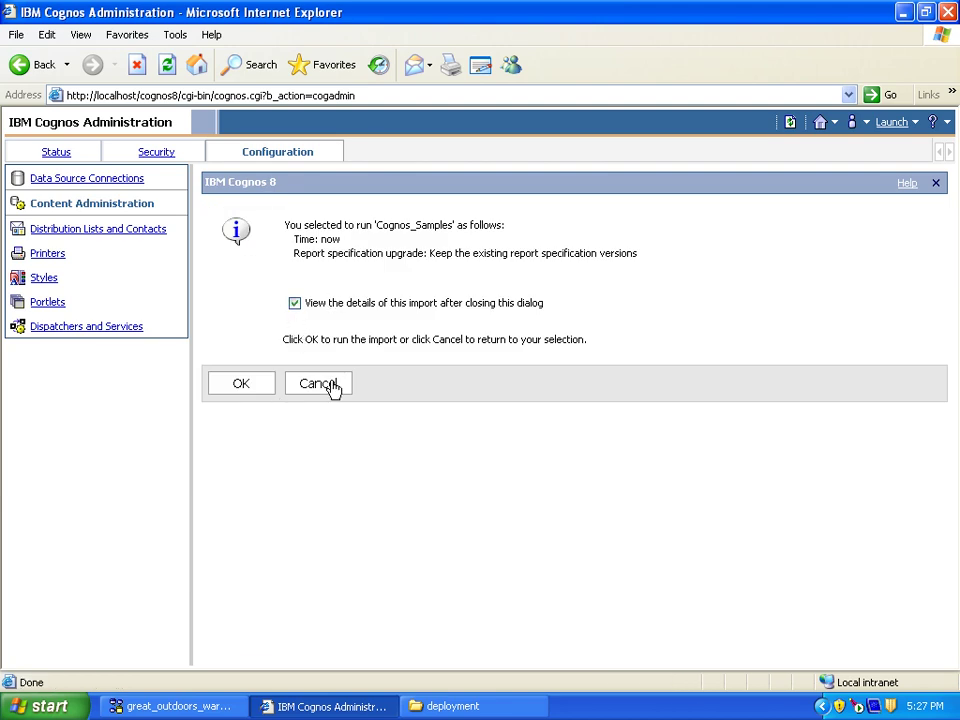
{"action": "left_click", "coordinate": [252, 386]}
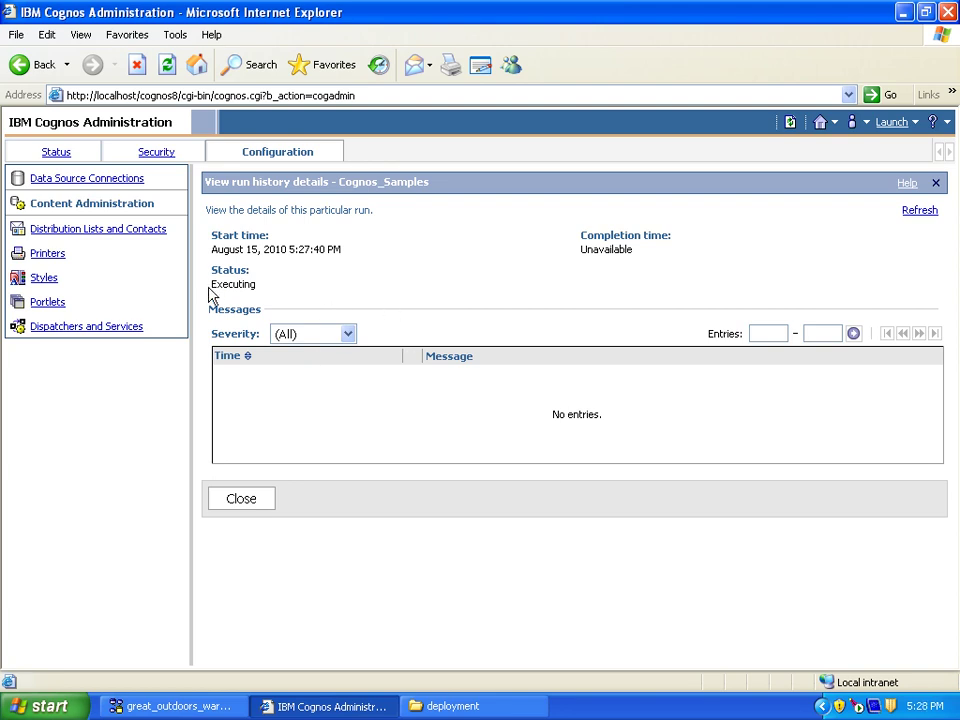
Refresh the Cognos_Samples run details, examine the import status, messages and options in the deployment record, and close it
{"action": "left_click_drag", "start_coordinate": [210, 296], "coordinate": [330, 289]}
{"action": "left_click", "coordinate": [920, 211]}
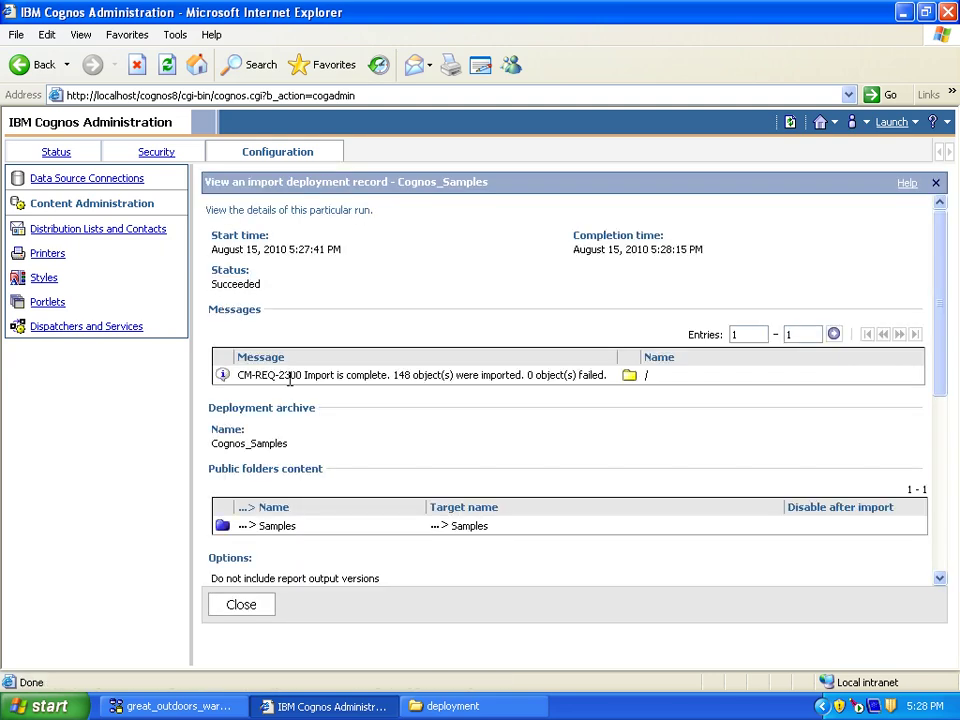
{"action": "scroll", "coordinate": [371, 415], "scroll_direction": "down", "scroll_amount": 2}
{"action": "scroll", "coordinate": [591, 444], "scroll_direction": "up", "scroll_amount": 1}
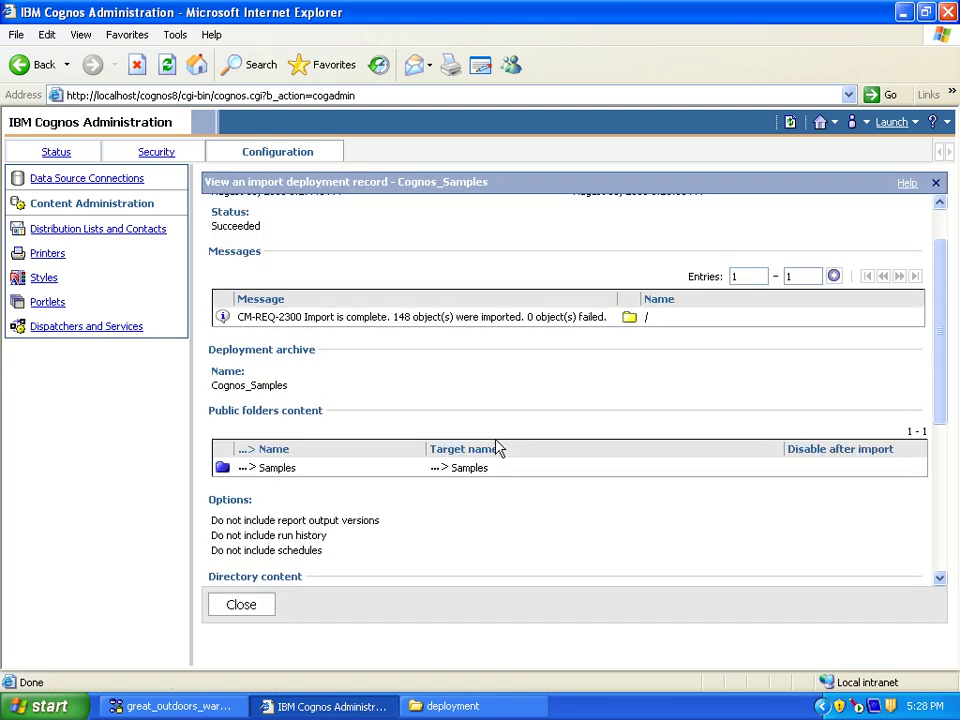
{"action": "left_click_drag", "start_coordinate": [395, 317], "coordinate": [606, 316]}
{"action": "left_click", "coordinate": [543, 320]}
{"action": "left_click_drag", "start_coordinate": [524, 317], "coordinate": [609, 314]}
{"action": "scroll", "coordinate": [356, 422], "scroll_direction": "down", "scroll_amount": 6}
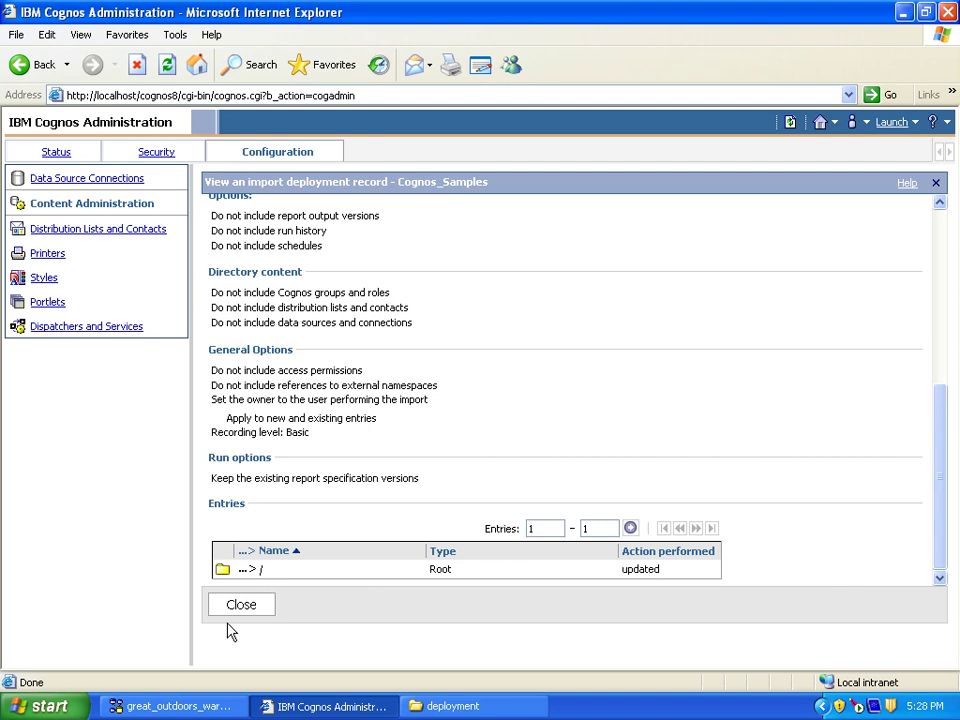
{"action": "left_click", "coordinate": [240, 607]}
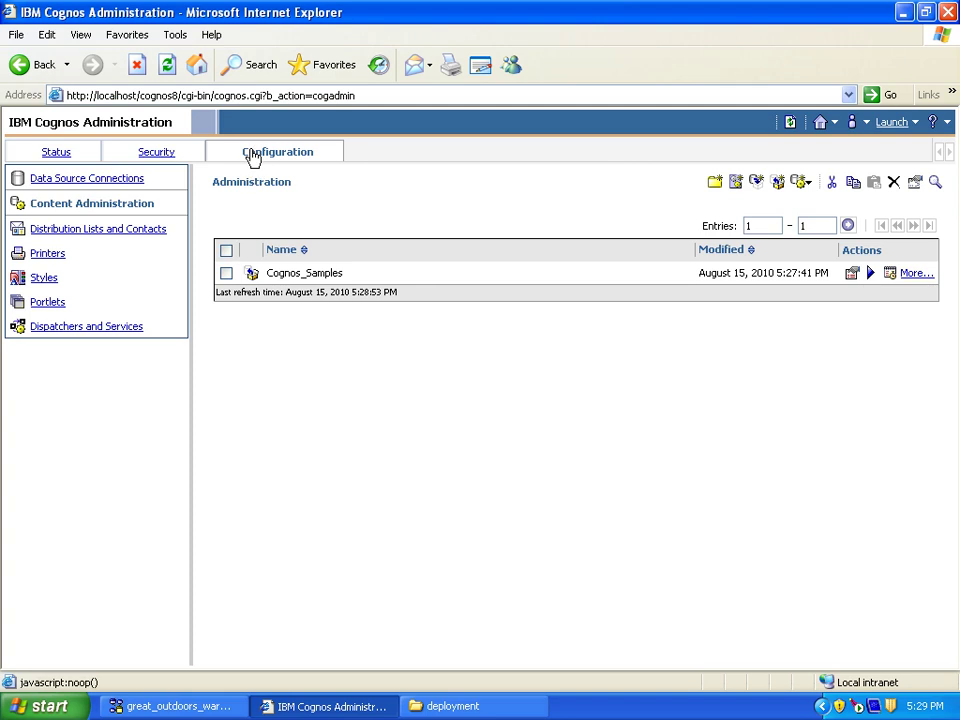
Switch to IBM Cognos Connection and look through the Samples folder, including its Sample Template and Models subfolders
{"action": "left_click", "coordinate": [914, 124]}
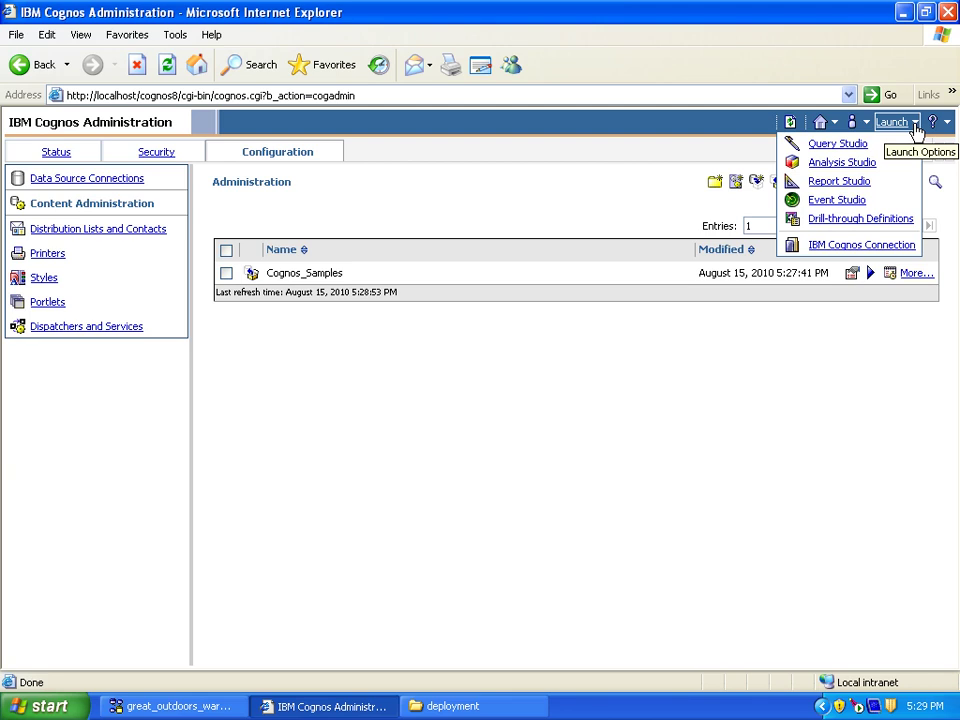
{"action": "left_click", "coordinate": [868, 246]}
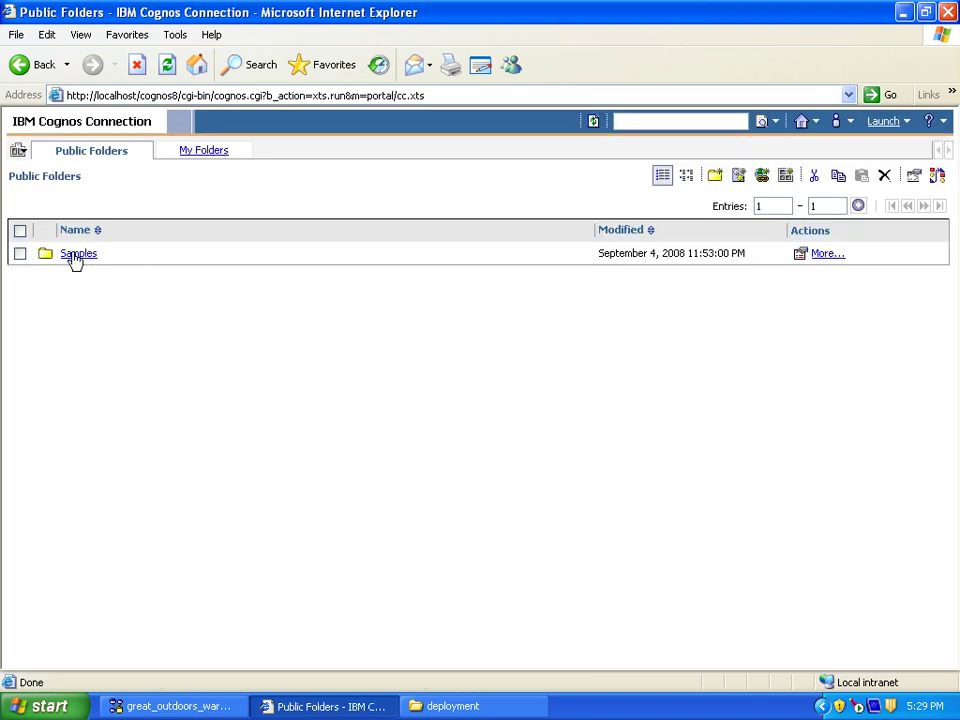
{"action": "left_click", "coordinate": [76, 255]}
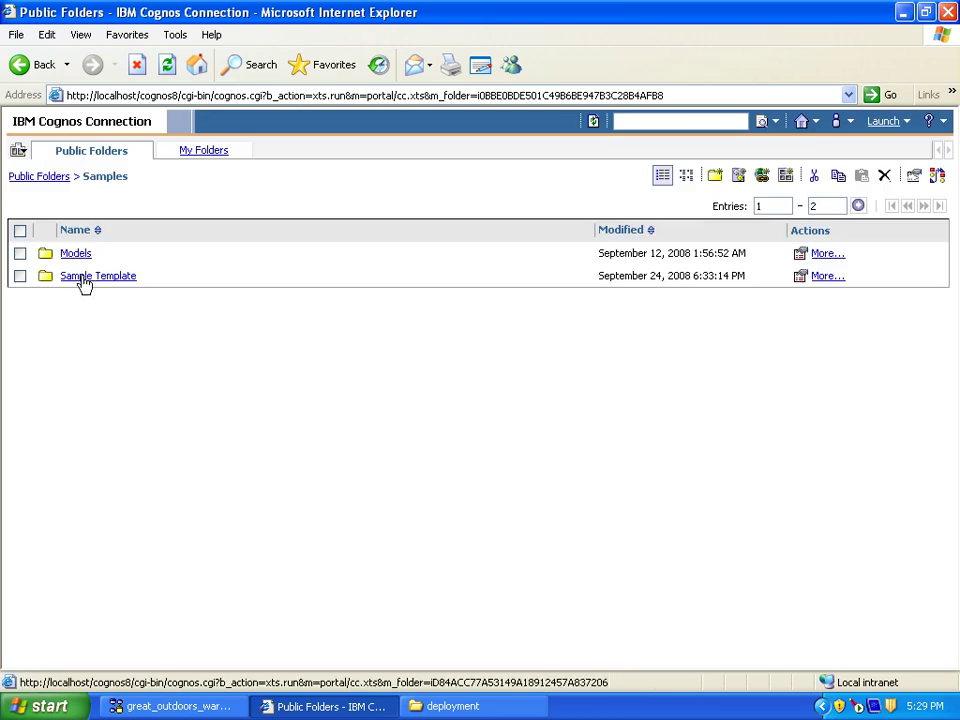
{"action": "left_click", "coordinate": [84, 285]}
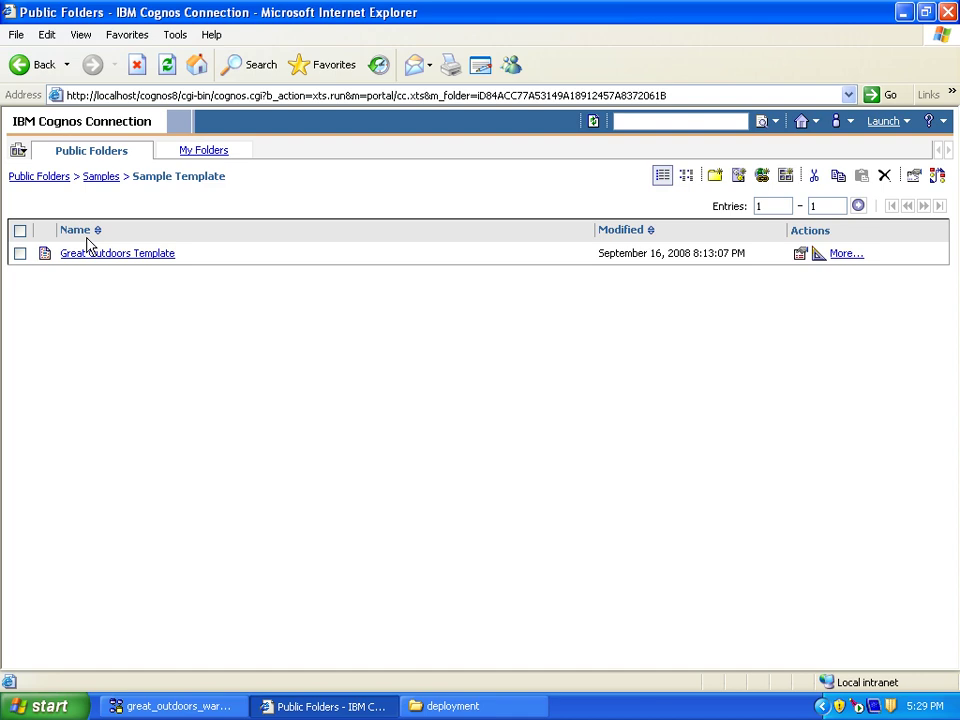
{"action": "left_click", "coordinate": [104, 188]}
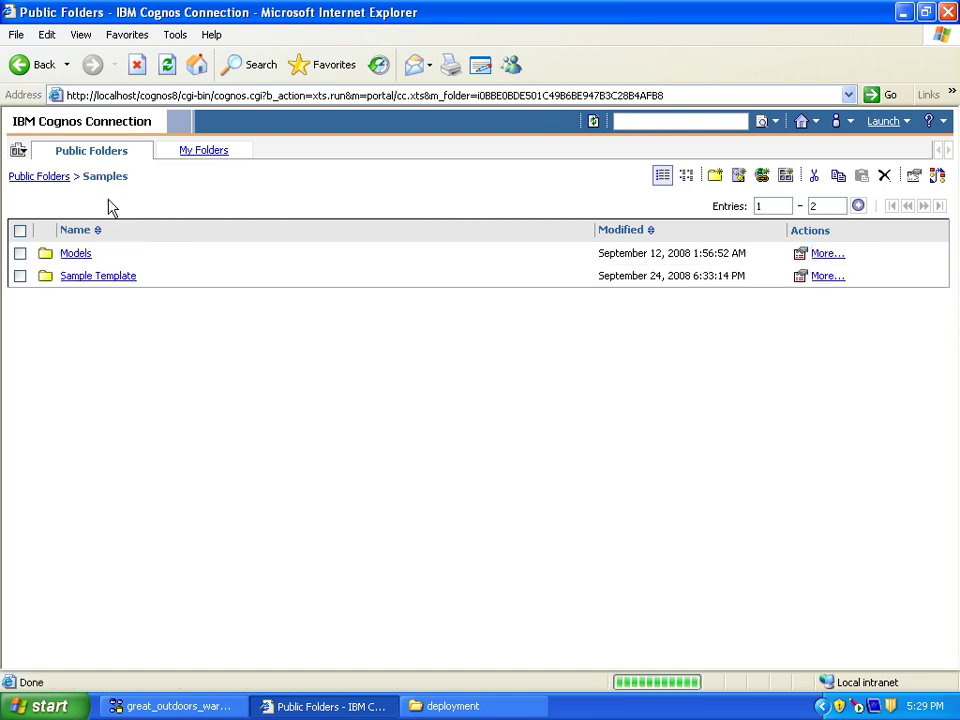
{"action": "left_click", "coordinate": [76, 254]}
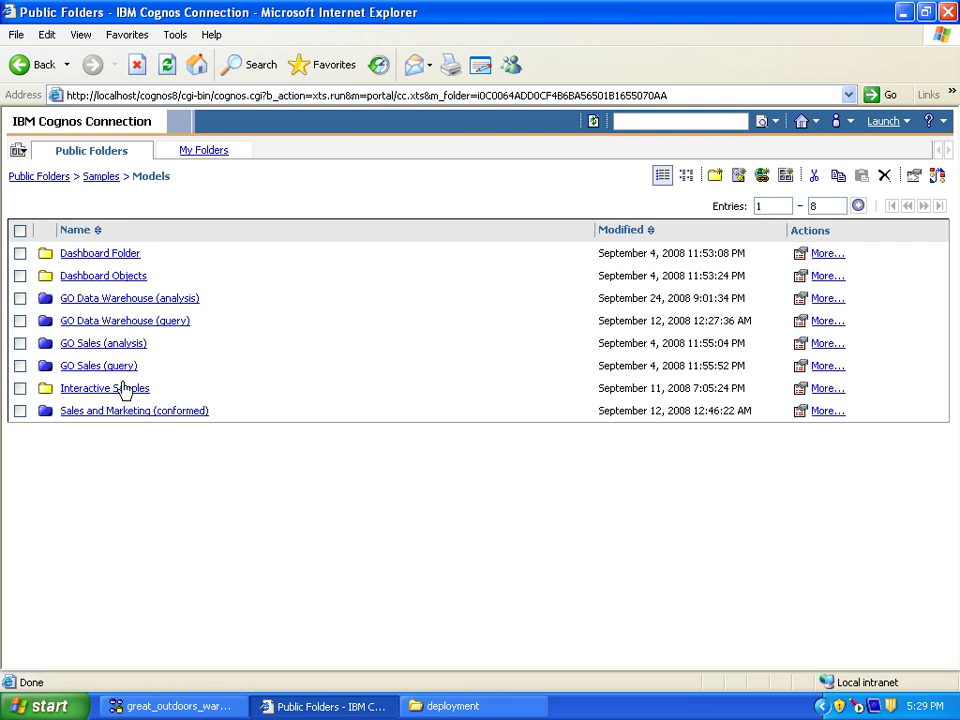
Examine the Report Studio Report Samples in the GO Data Warehouse (analysis) package and return to the package
{"action": "left_click", "coordinate": [141, 303]}
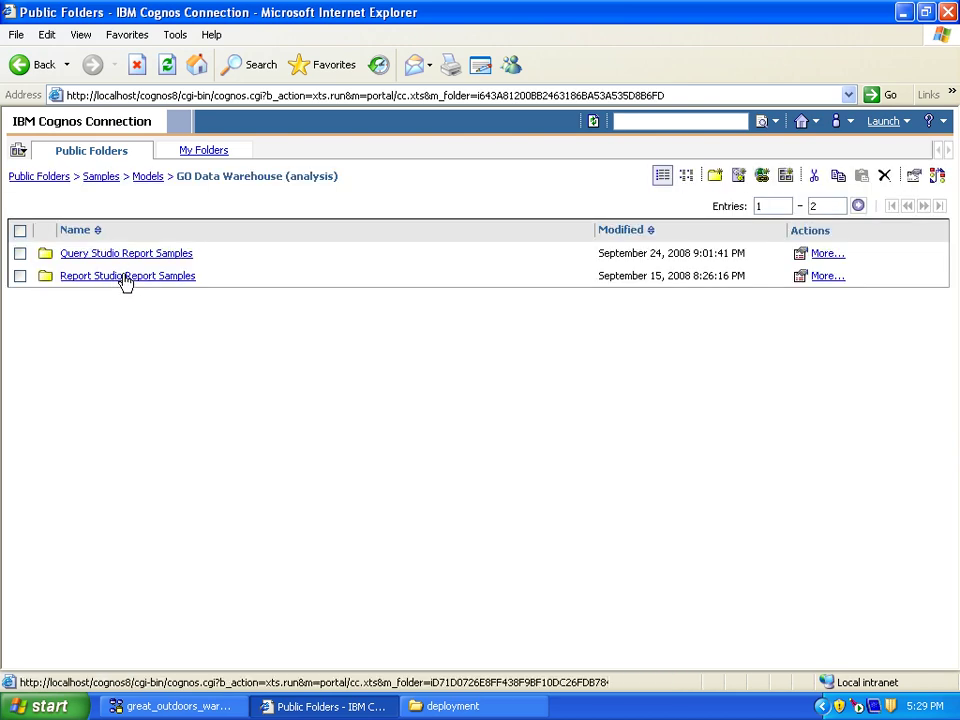
{"action": "left_click", "coordinate": [124, 279]}
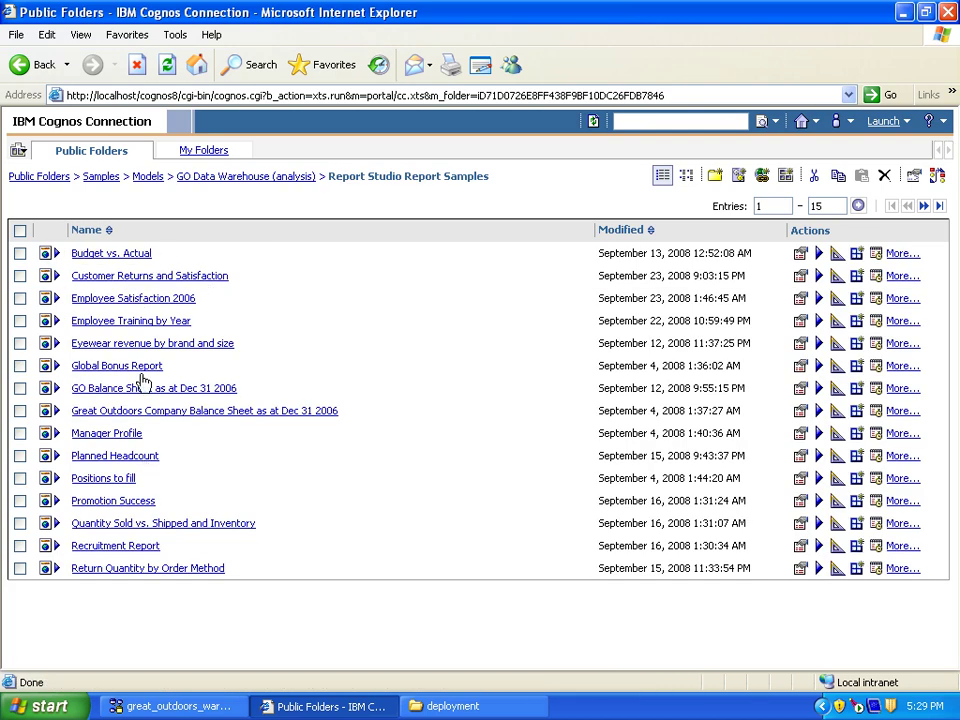
{"action": "left_click", "coordinate": [217, 183]}
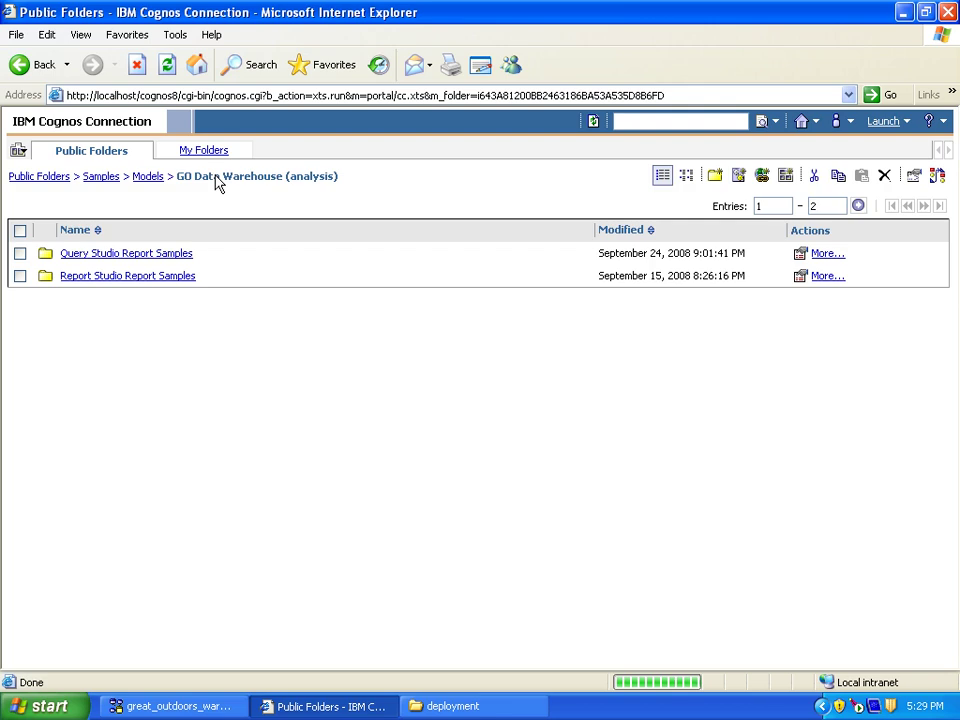
{"action": "left_click", "coordinate": [112, 277]}
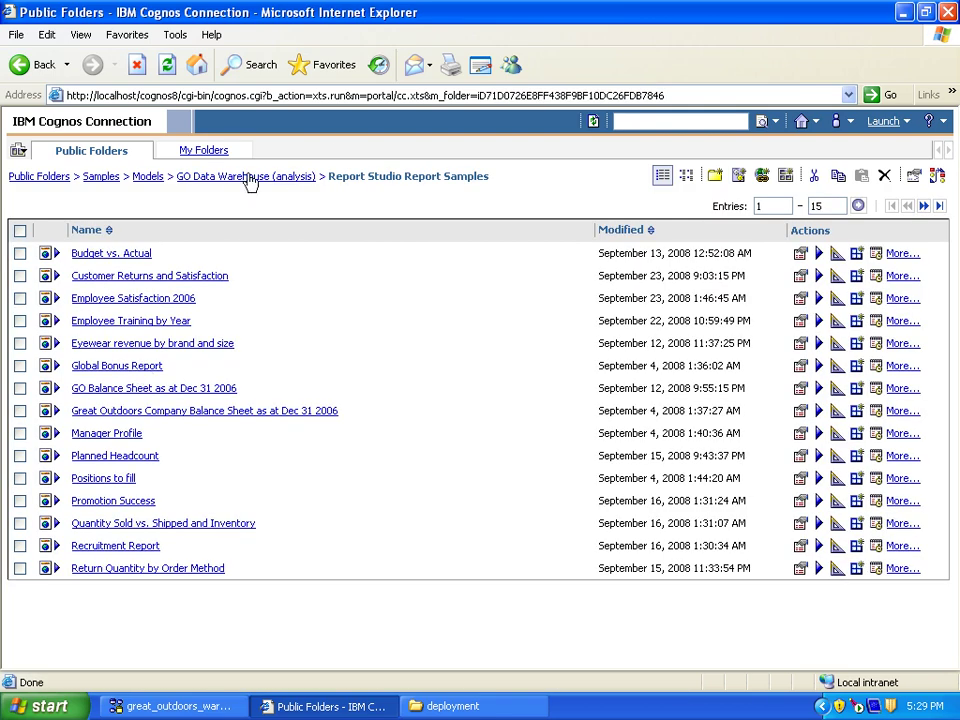
{"action": "left_click", "coordinate": [228, 180]}
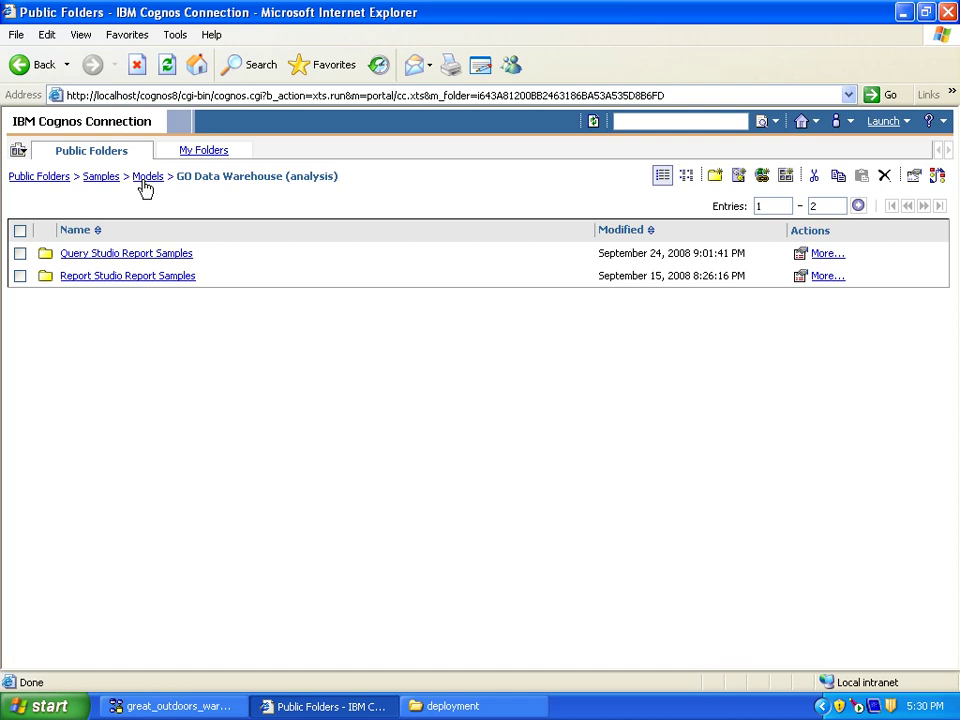
Open the Report Studio Report Samples folder of the GO Data Warehouse (query) package in Models
{"action": "left_click", "coordinate": [148, 177]}
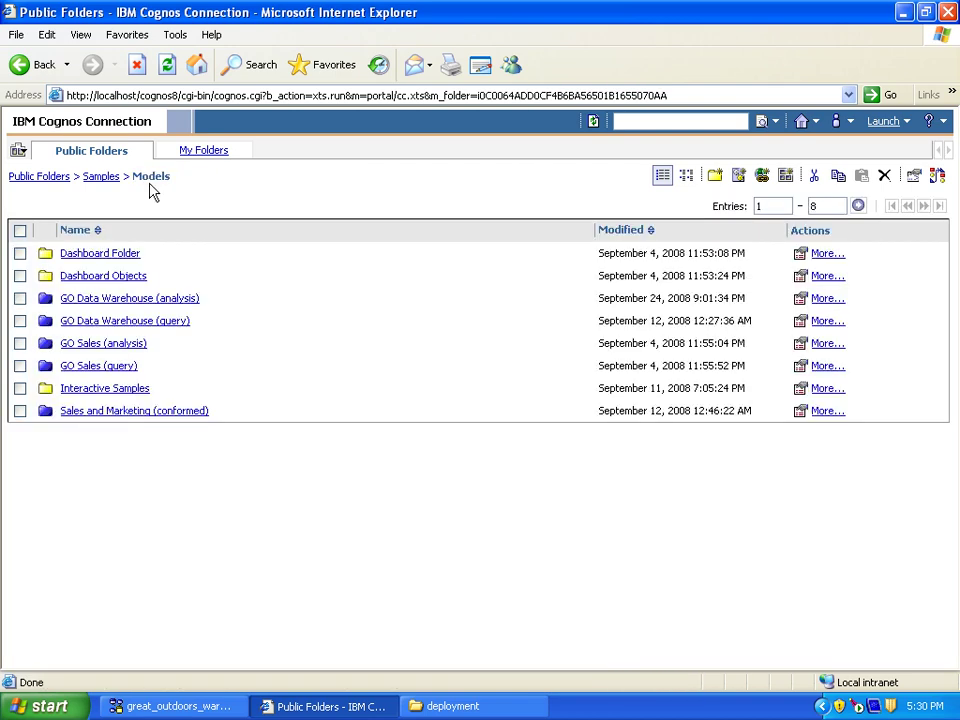
{"action": "left_click", "coordinate": [146, 323]}
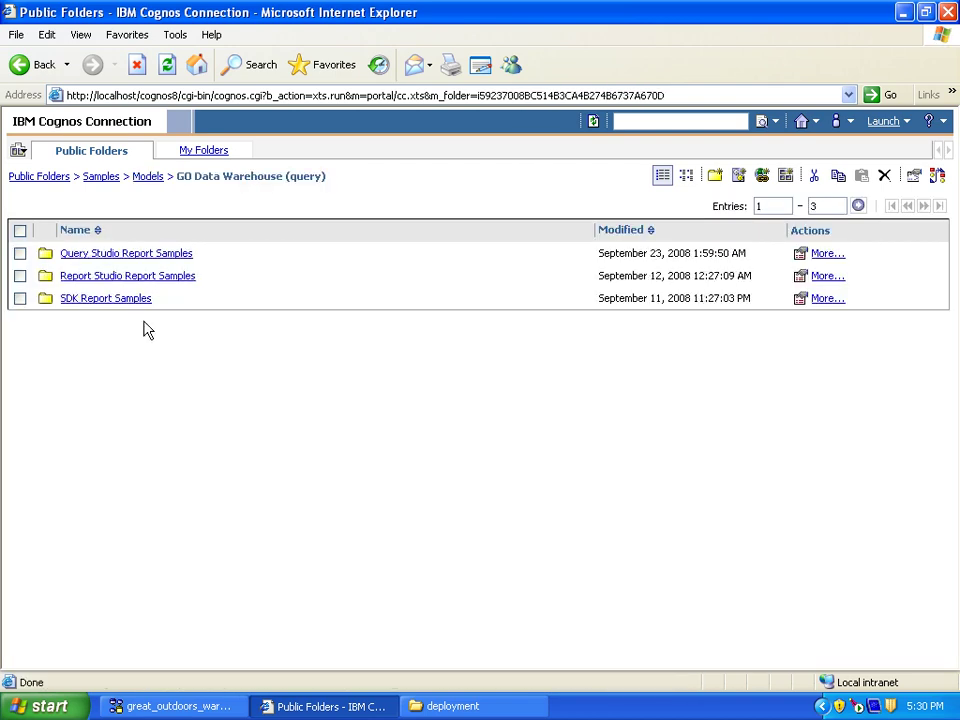
{"action": "left_click", "coordinate": [91, 285]}
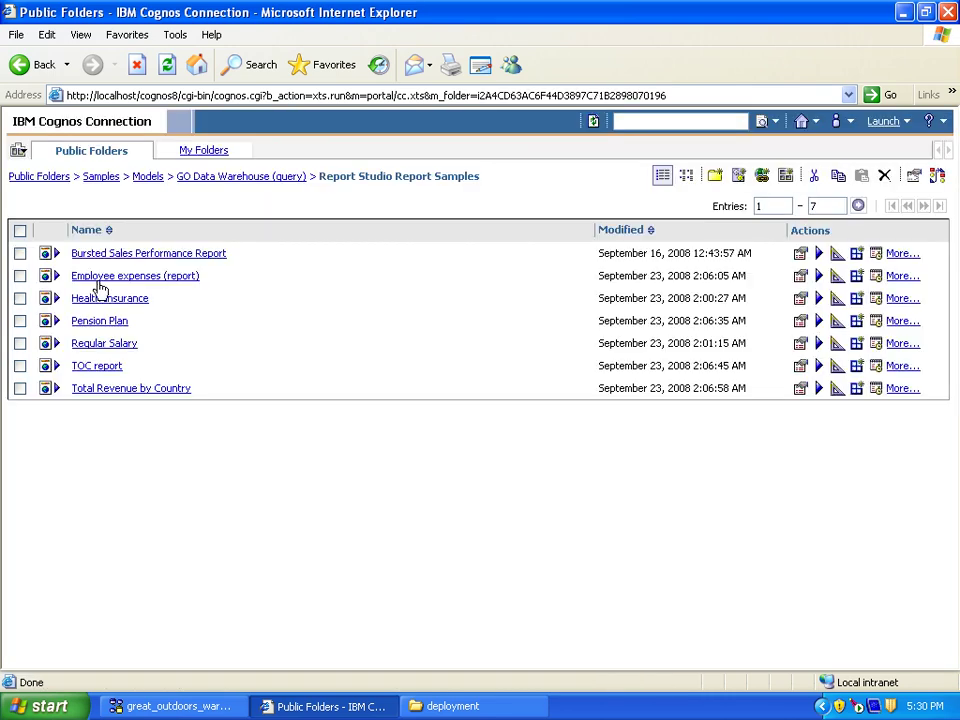
Return to the Samples folder, switch to Framework Manager and examine the properties of the packages in the go_data_warehouse project
{"action": "left_click", "coordinate": [146, 177]}
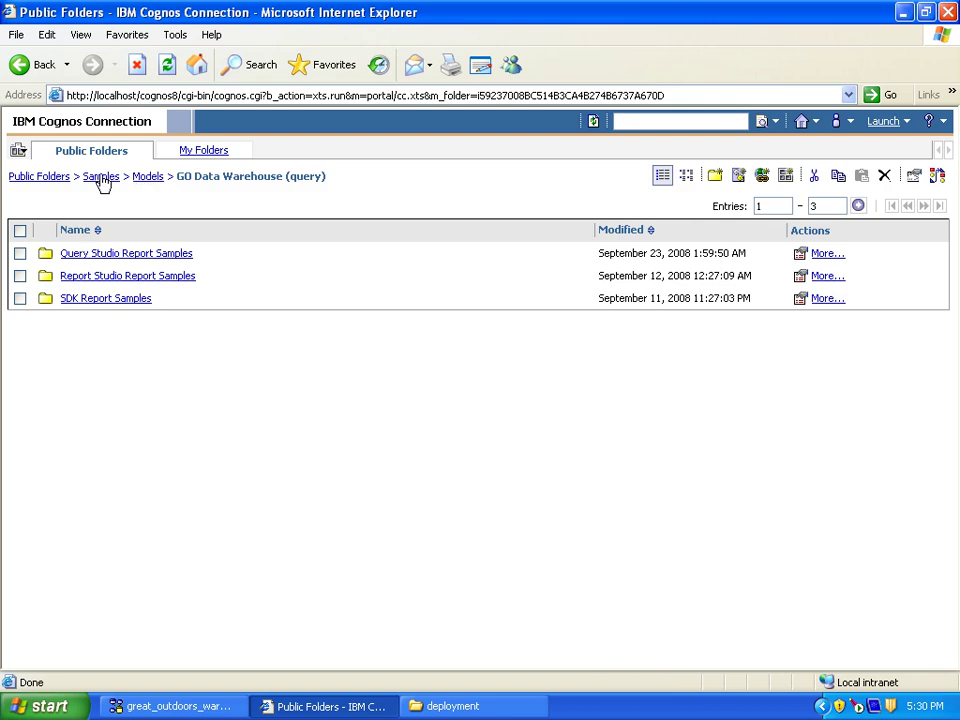
{"action": "left_click", "coordinate": [102, 178]}
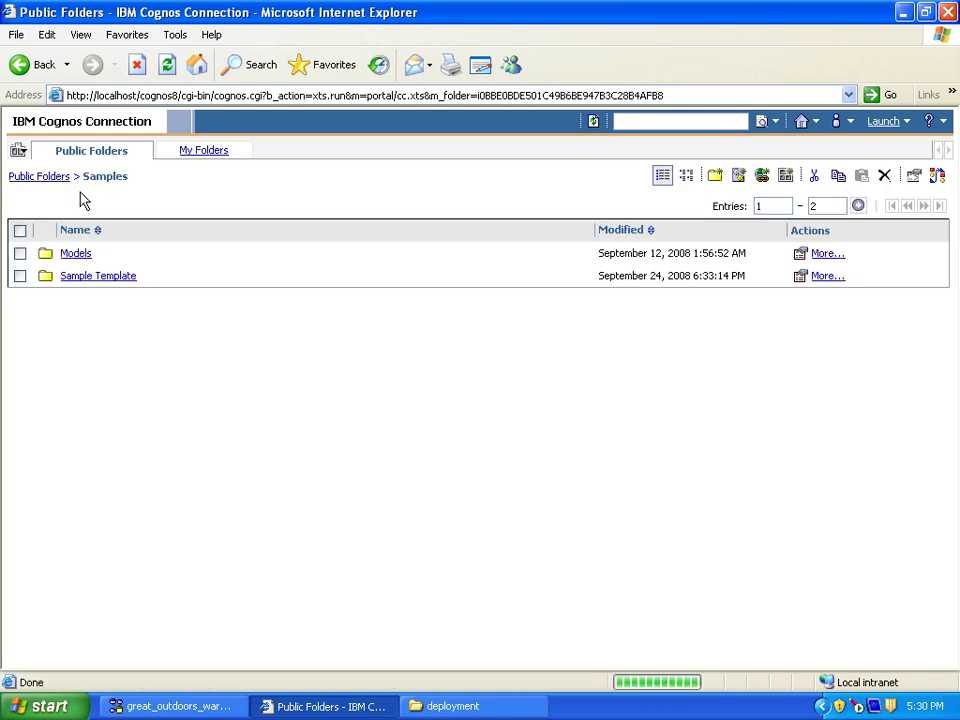
{"action": "left_click", "coordinate": [176, 706]}
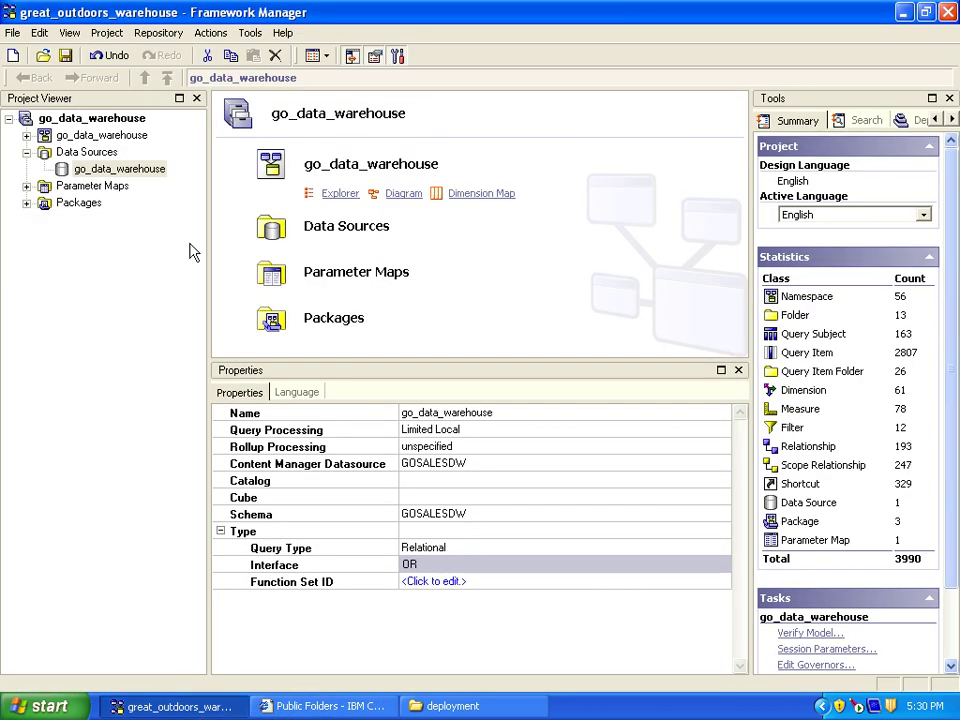
{"action": "left_click", "coordinate": [26, 203]}
{"action": "left_click", "coordinate": [117, 236]}
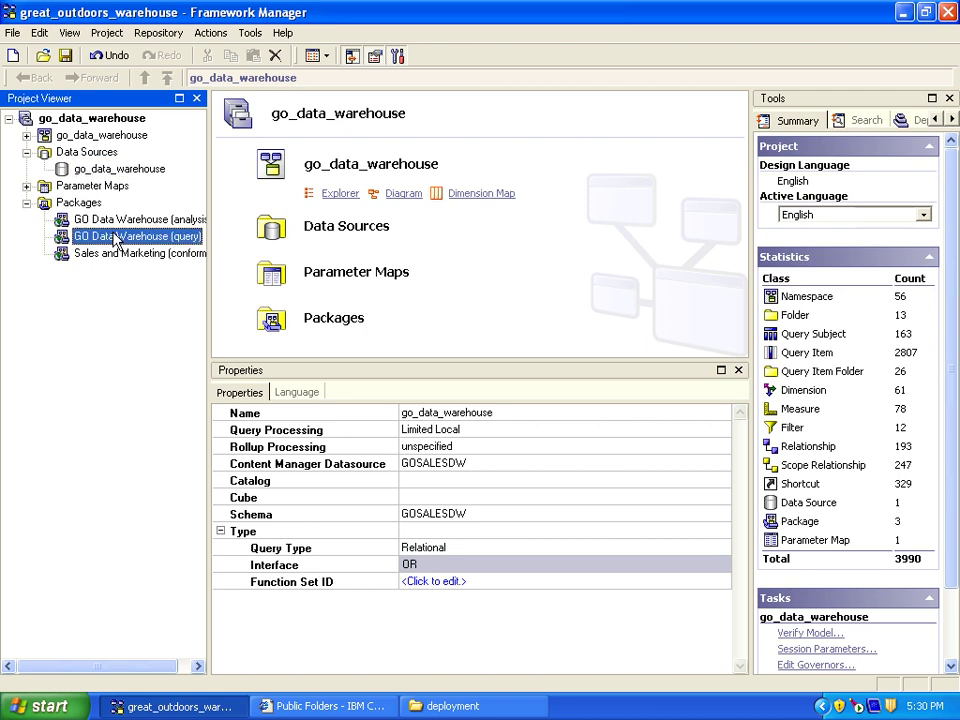
{"action": "left_click", "coordinate": [115, 220]}
{"action": "left_click", "coordinate": [104, 254]}
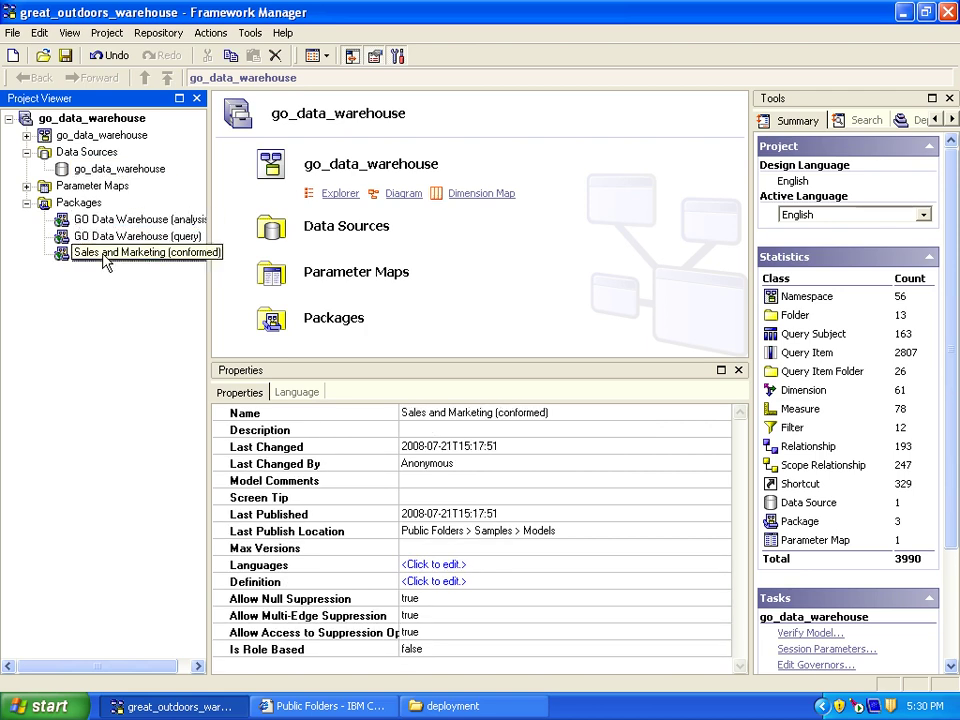
{"action": "left_click", "coordinate": [137, 375]}
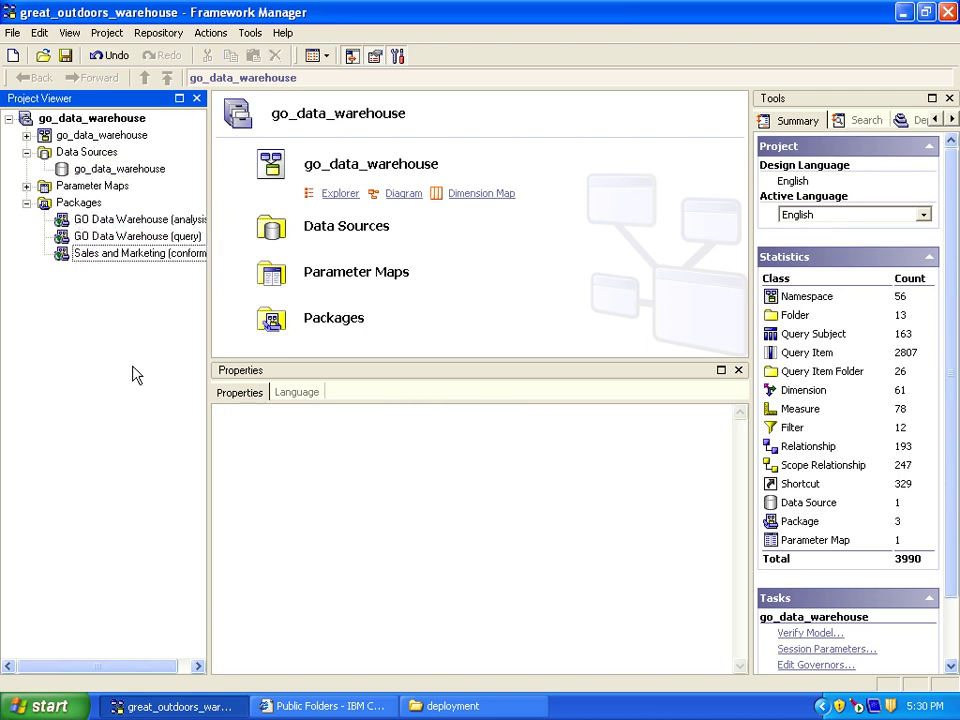
{"action": "left_click", "coordinate": [113, 222]}
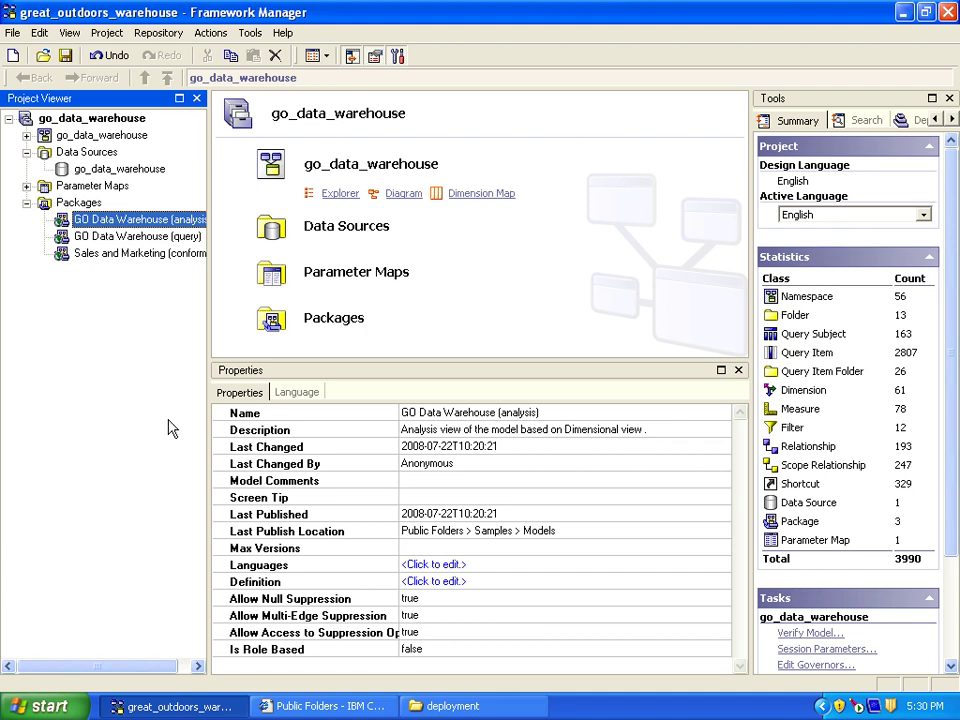
Check the query package's Report Studio samples in Cognos Connection, return to Framework Manager and widen the project tree to show full package names
{"action": "key", "text": "alt+Tab"}
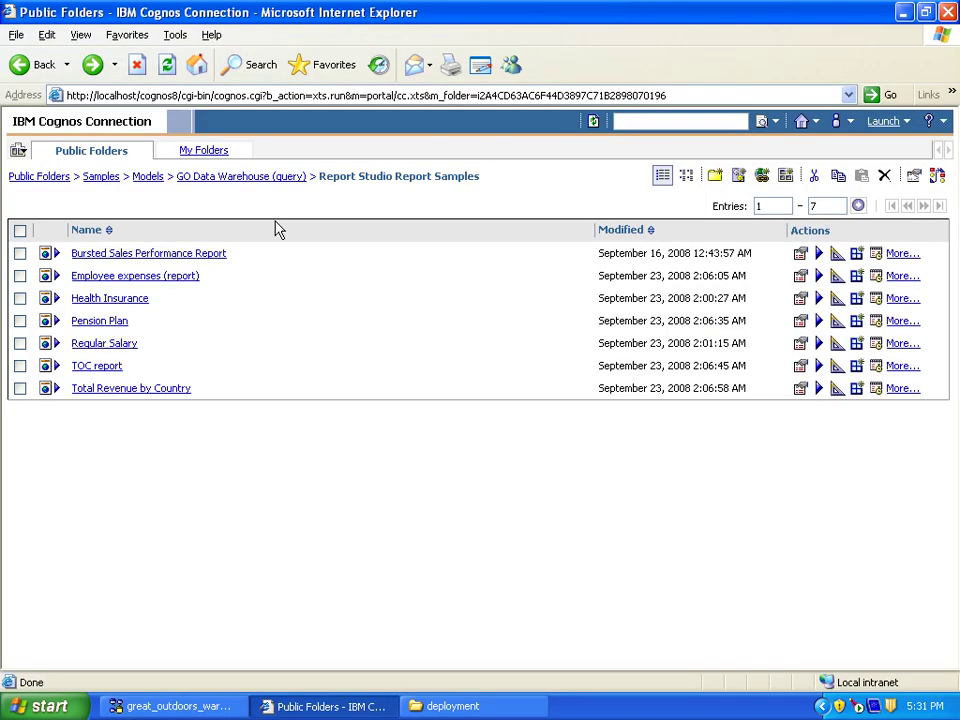
{"action": "left_click", "coordinate": [200, 703]}
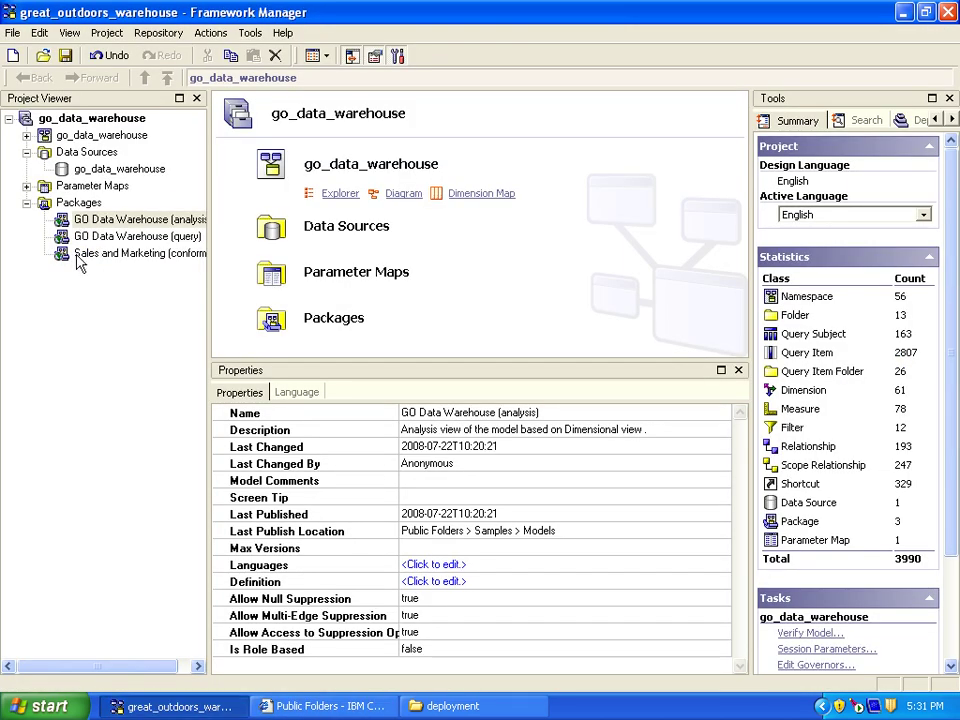
{"action": "left_click_drag", "start_coordinate": [208, 182], "coordinate": [326, 186]}
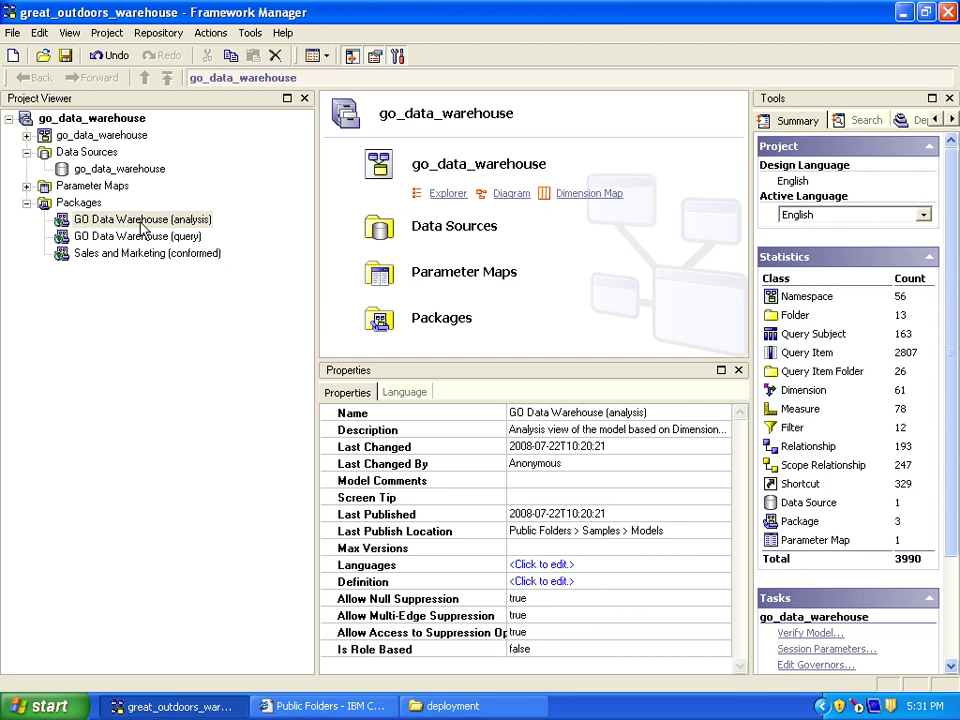
{"action": "left_click", "coordinate": [148, 237]}
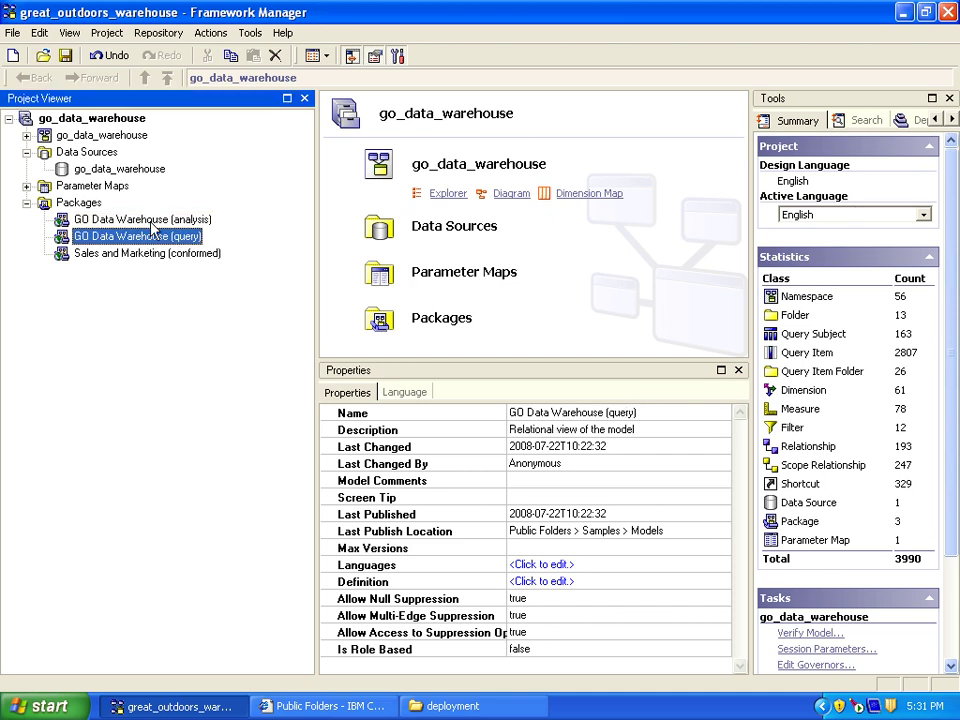
Publish the GO Data Warehouse (analysis) package to Public Folders > Samples > Models with verification, overwriting the existing package, and finish the wizard
{"action": "left_click", "coordinate": [152, 218]}
{"action": "right_click", "coordinate": [152, 220]}
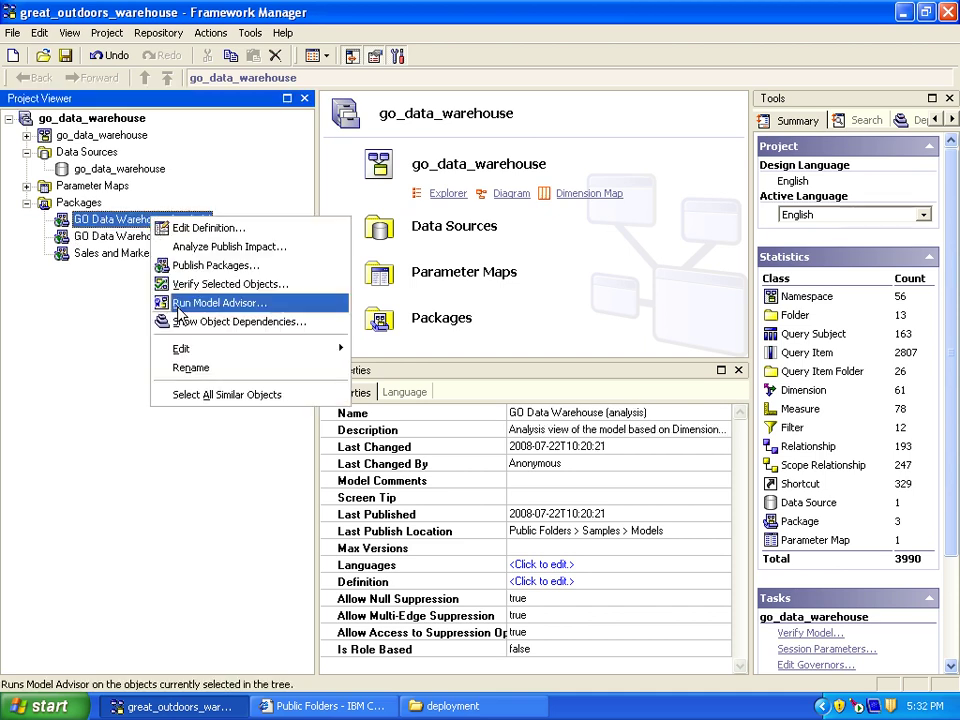
{"action": "left_click", "coordinate": [220, 274]}
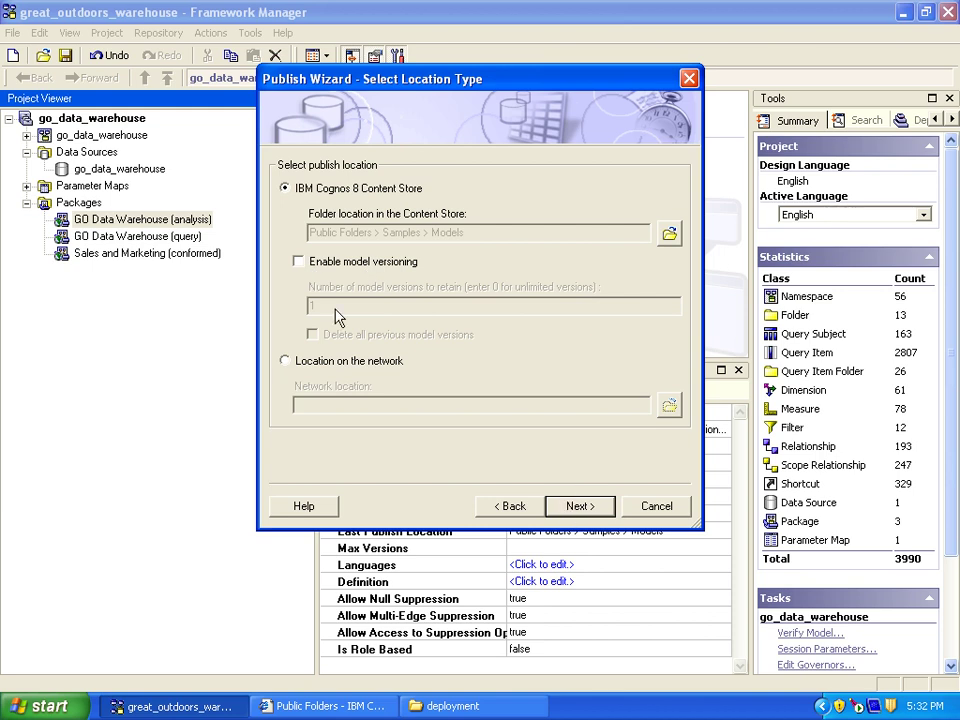
{"action": "left_click", "coordinate": [599, 507]}
{"action": "left_click", "coordinate": [599, 507]}
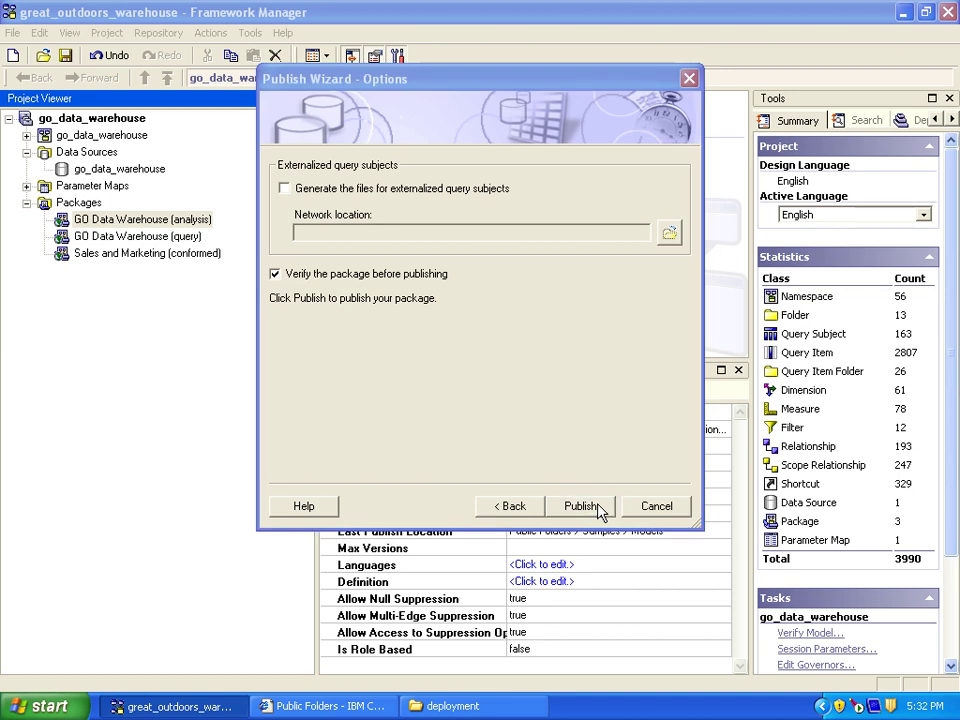
{"action": "left_click", "coordinate": [599, 507]}
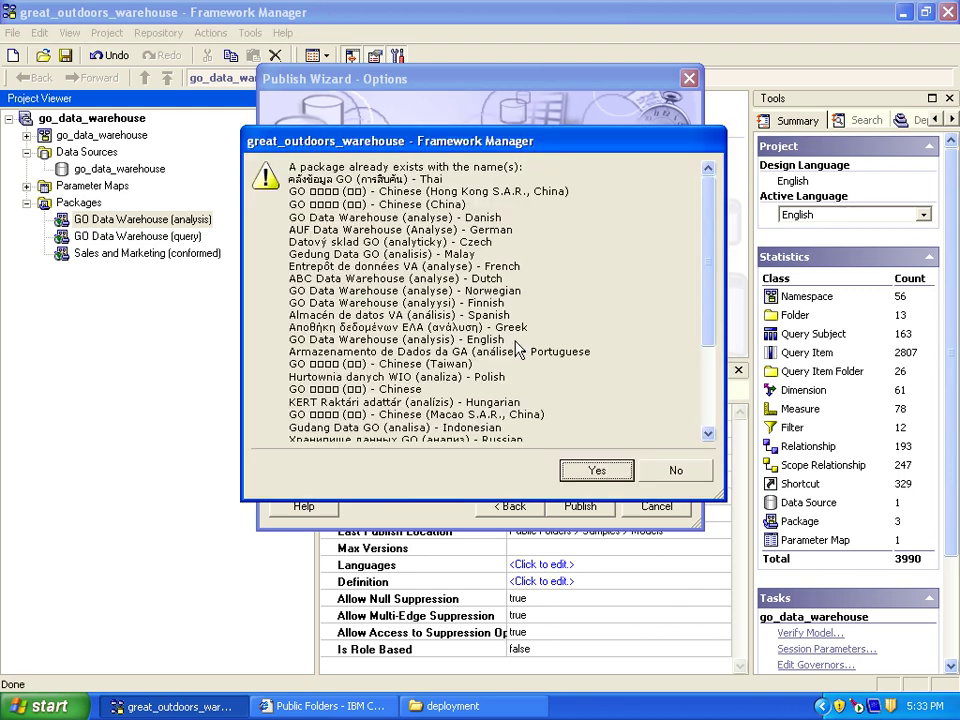
{"action": "left_click", "coordinate": [590, 469]}
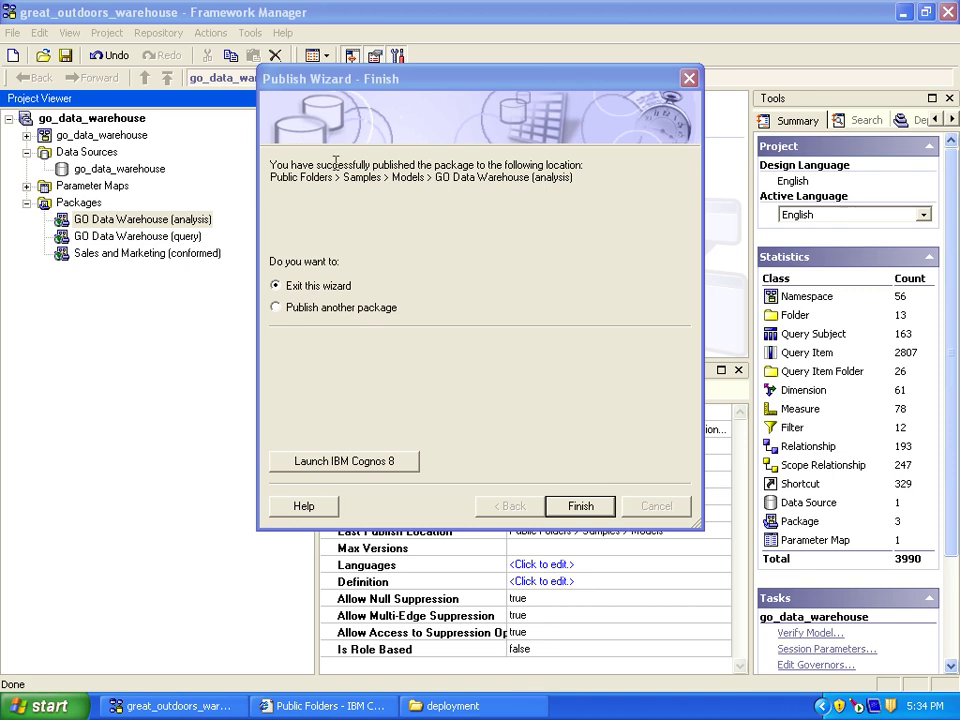
{"action": "left_click_drag", "start_coordinate": [270, 163], "coordinate": [589, 189]}
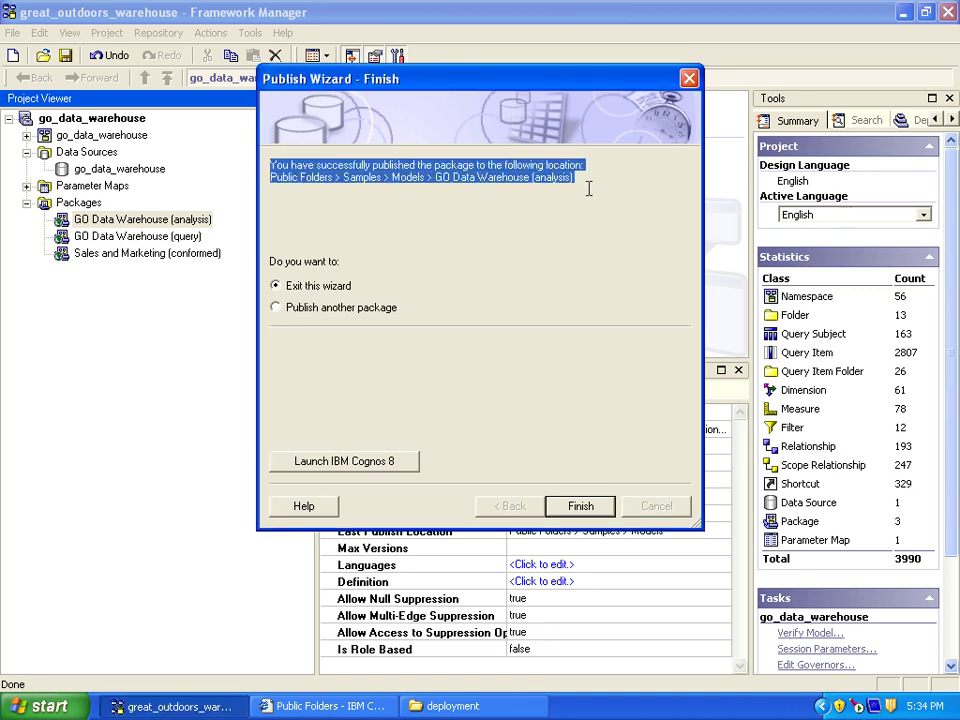
{"action": "left_click", "coordinate": [589, 189]}
{"action": "left_click", "coordinate": [581, 506]}
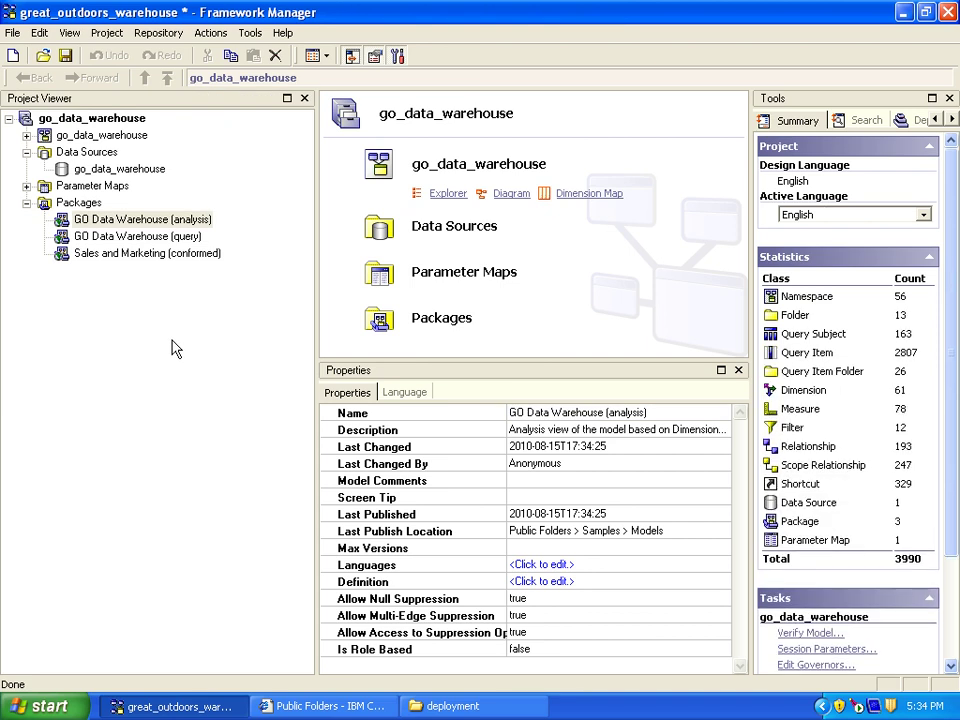
Publish the GO Data Warehouse (query) package to Public Folders > Samples > Models with verification, overwriting the existing package, and finish the wizard
{"action": "left_click", "coordinate": [111, 240]}
{"action": "right_click", "coordinate": [111, 244]}
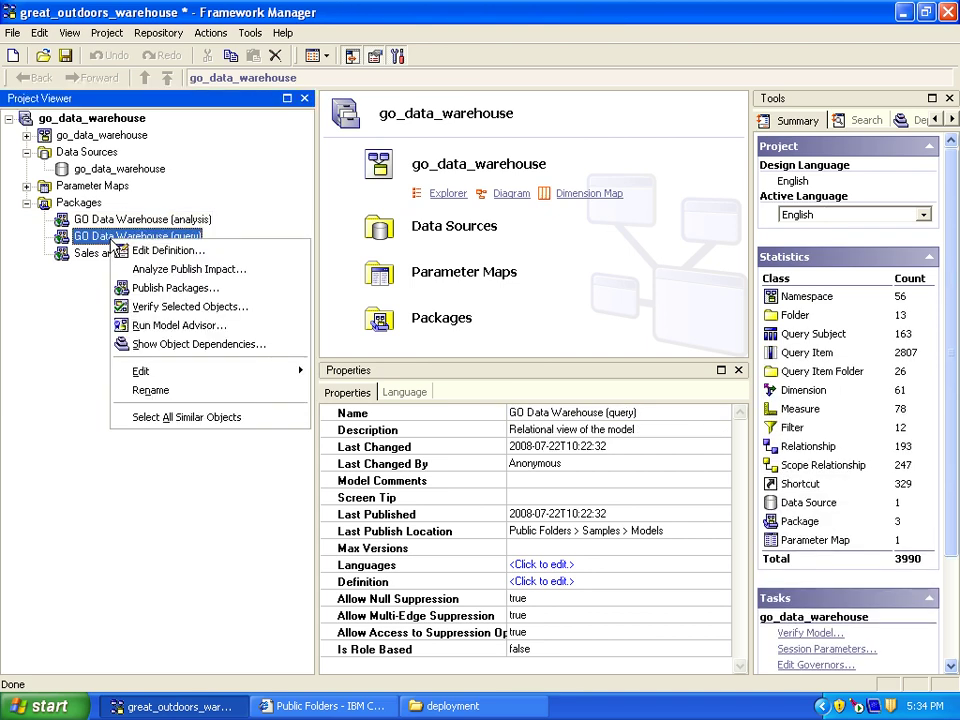
{"action": "left_click", "coordinate": [179, 288]}
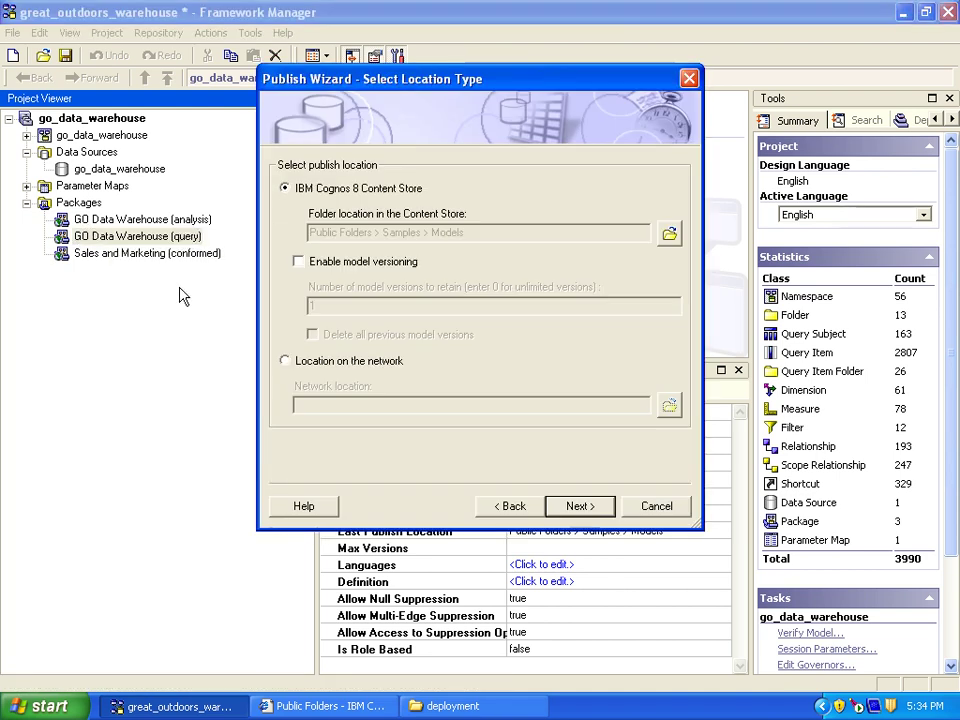
{"action": "left_click", "coordinate": [587, 507]}
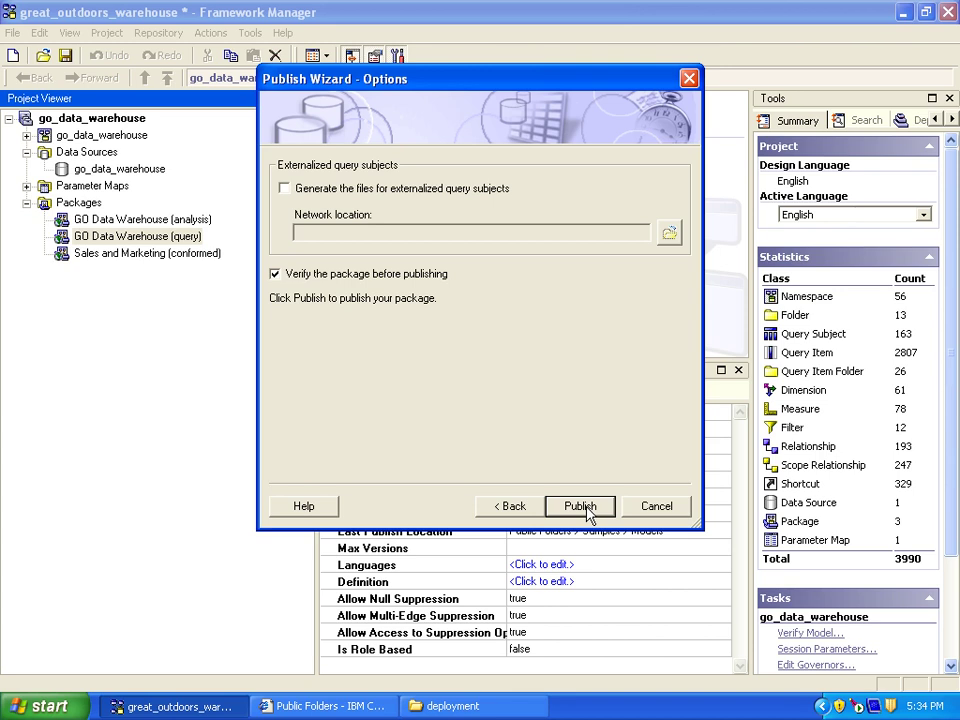
{"action": "left_click", "coordinate": [587, 508]}
{"action": "left_click", "coordinate": [586, 510]}
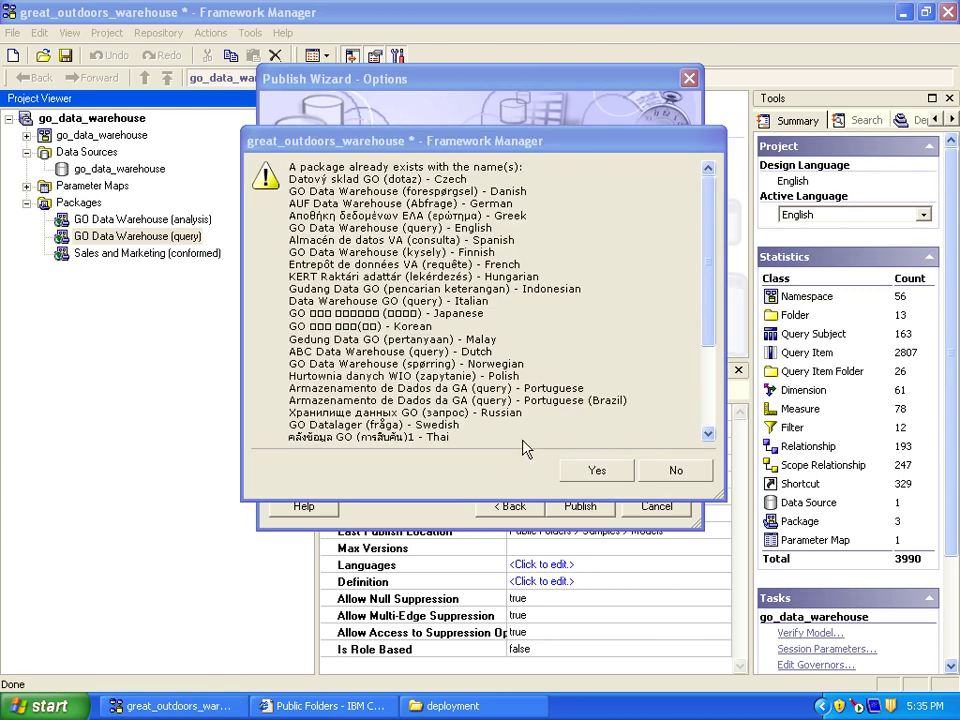
{"action": "left_click", "coordinate": [596, 472]}
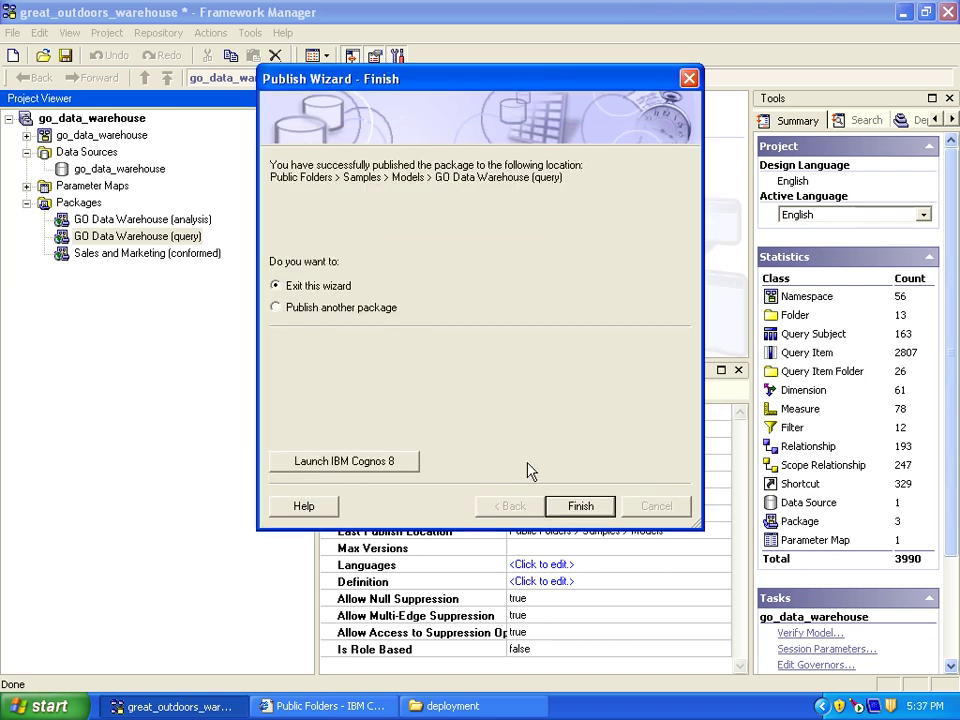
{"action": "left_click", "coordinate": [580, 507]}
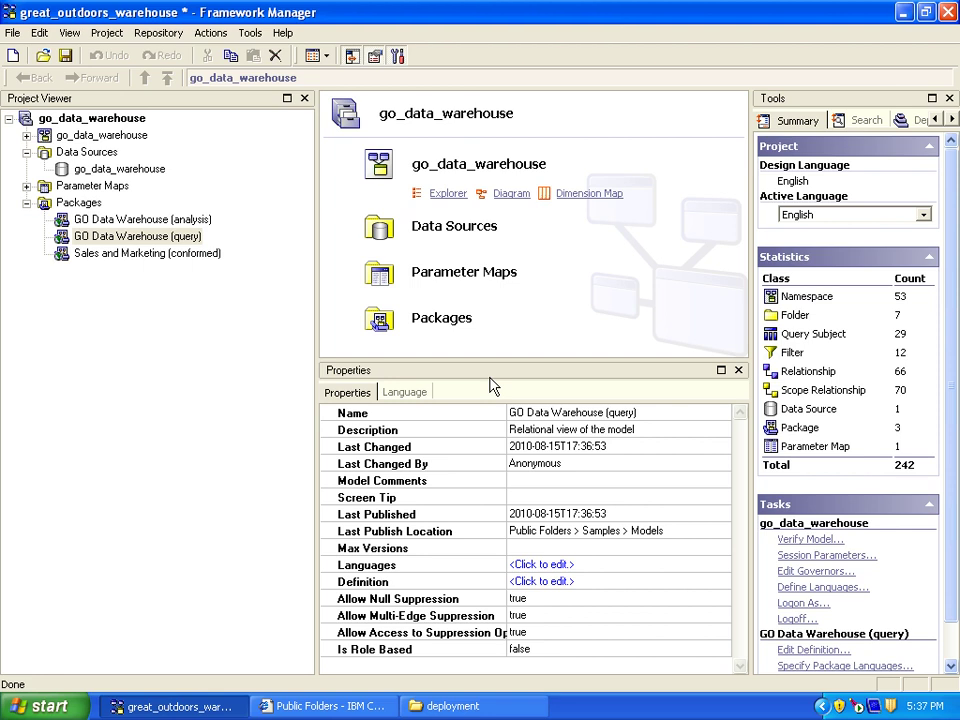
Publish the Sales and Marketing (conformed) package to Public Folders > Samples > Models with verification, overwriting the existing package, and finish the wizard
{"action": "left_click", "coordinate": [150, 253]}
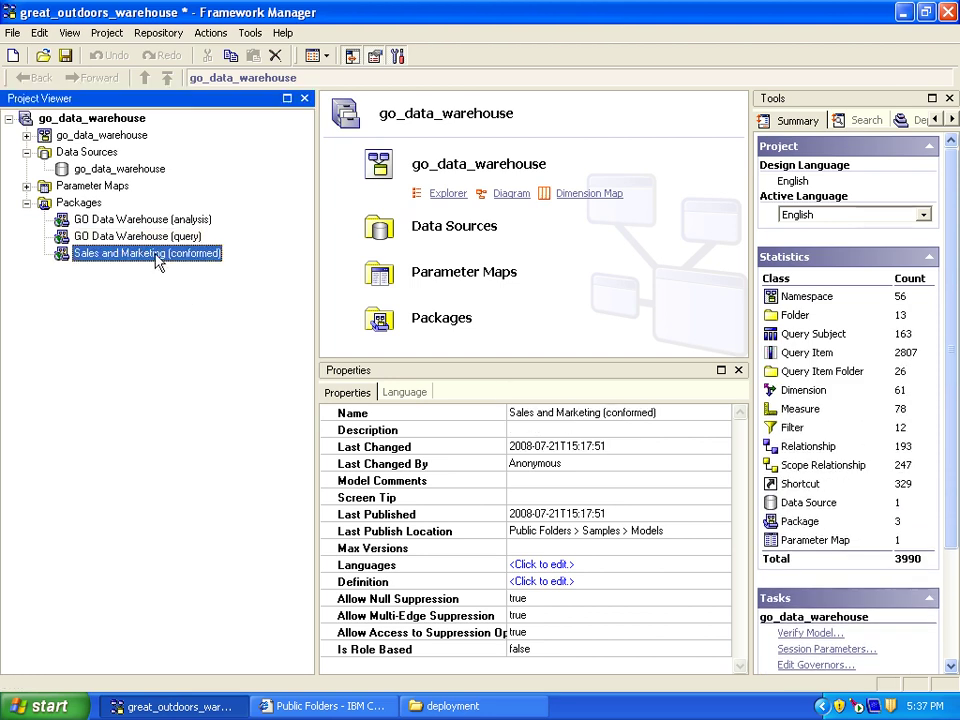
{"action": "right_click", "coordinate": [155, 262]}
{"action": "left_click", "coordinate": [167, 301]}
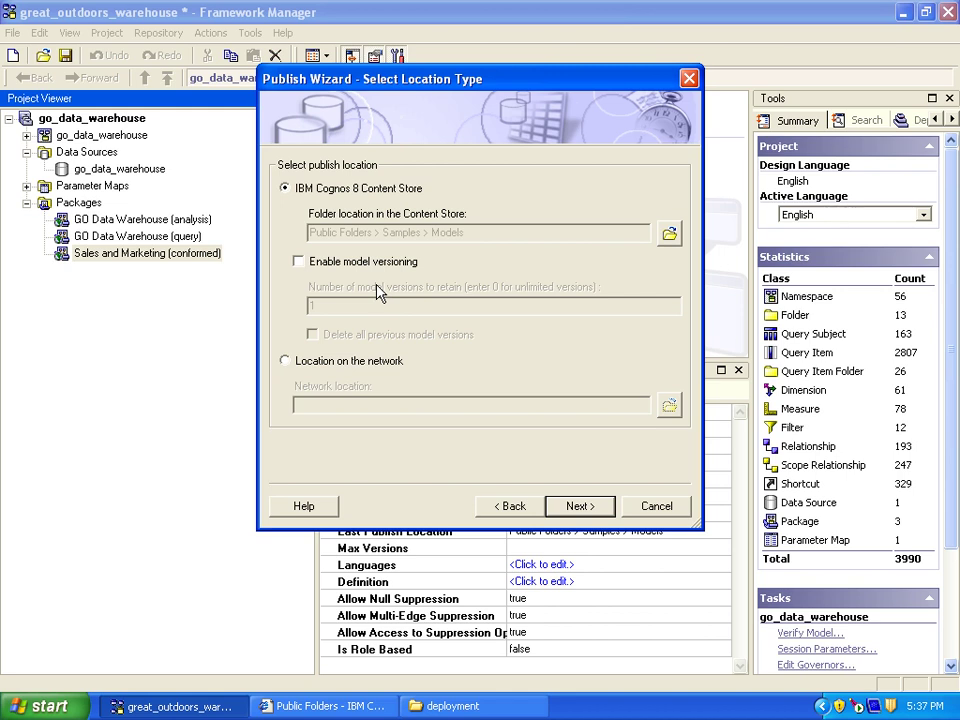
{"action": "left_click", "coordinate": [597, 507]}
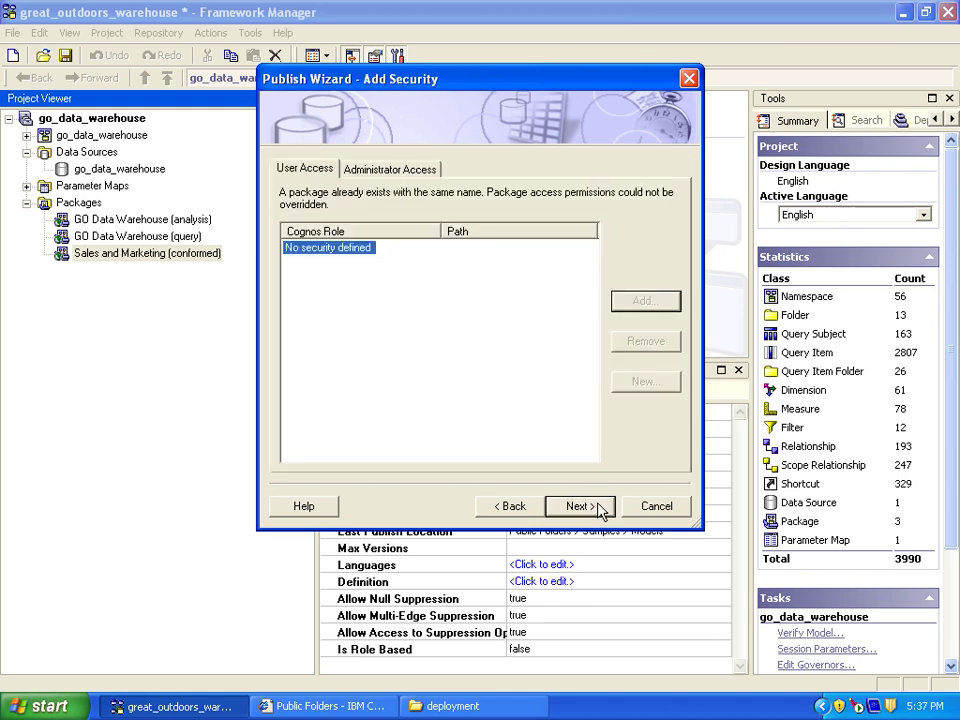
{"action": "left_click", "coordinate": [600, 508]}
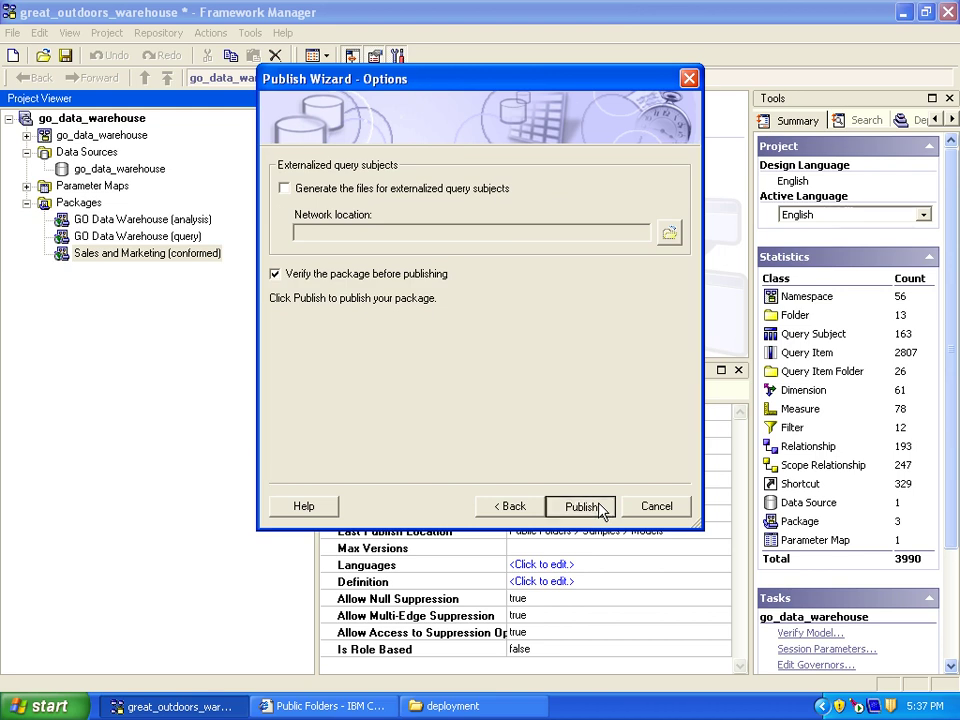
{"action": "left_click", "coordinate": [600, 508]}
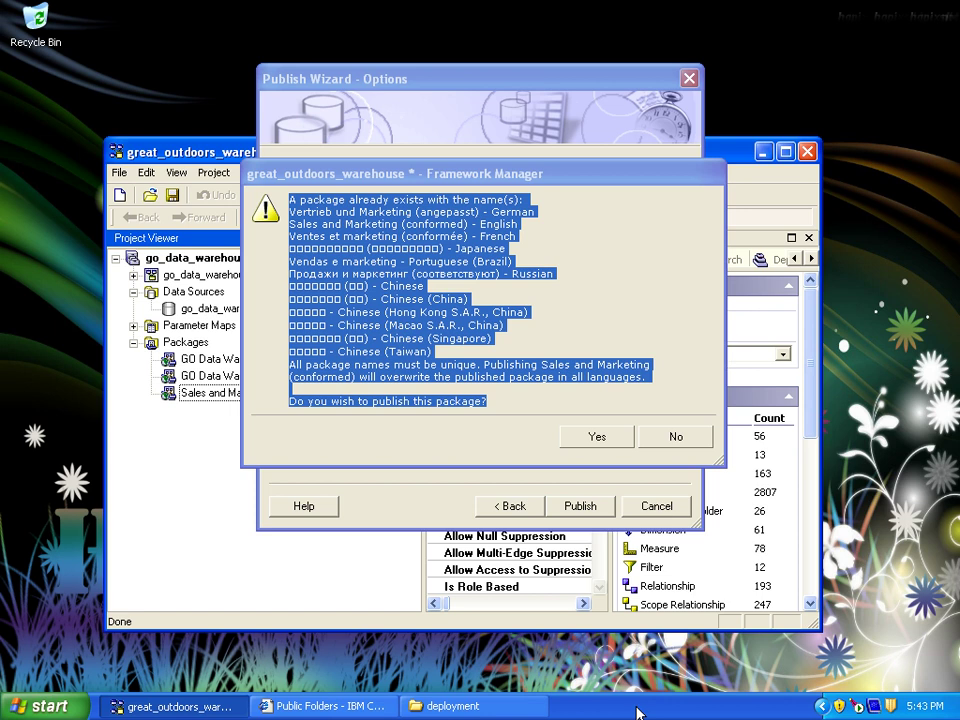
{"action": "key", "text": "Return"}
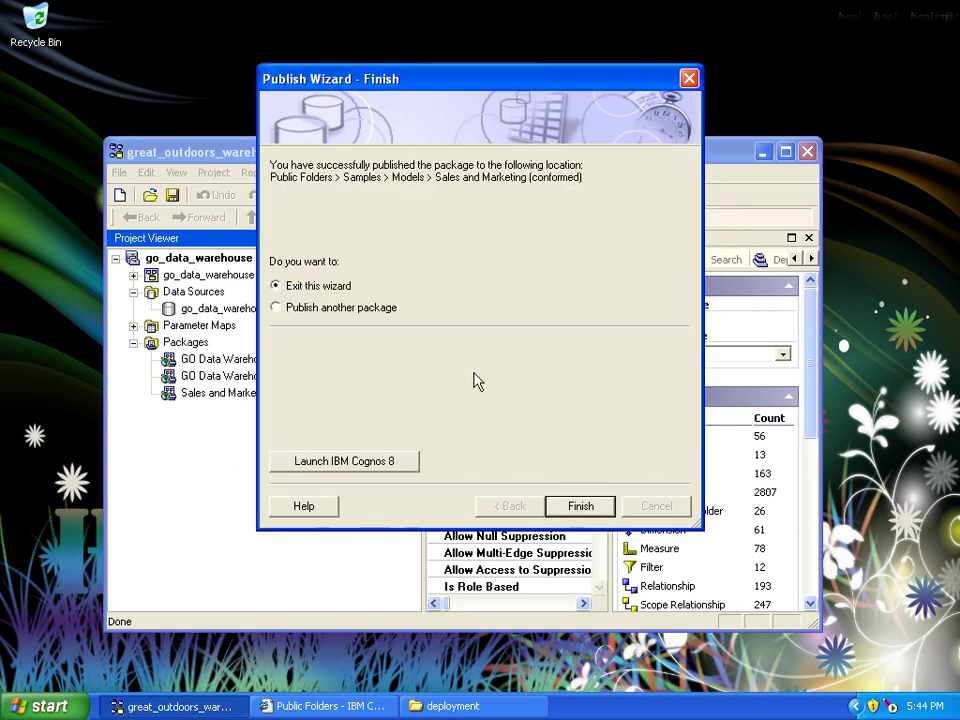
{"action": "left_click", "coordinate": [577, 507]}
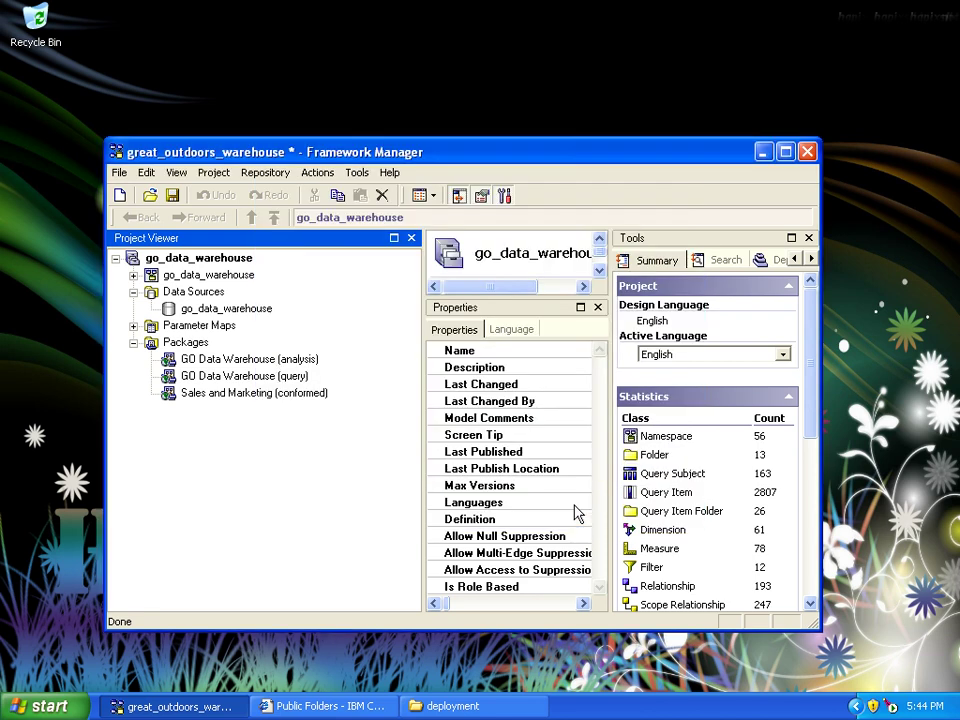
Save the great_outdoors_warehouse project and close it
{"action": "left_click", "coordinate": [172, 196]}
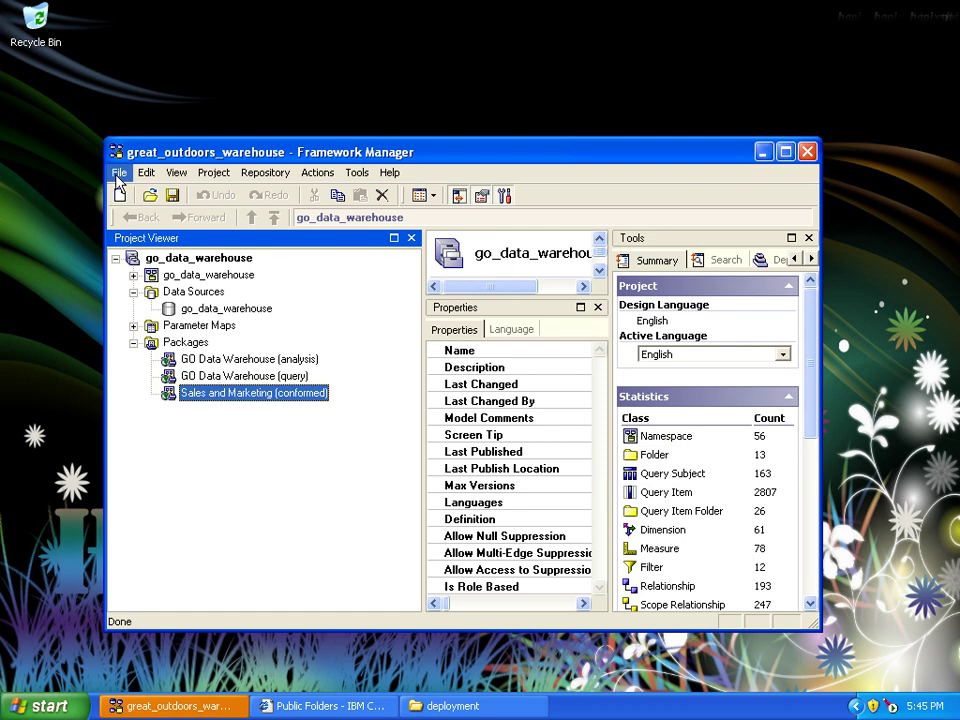
{"action": "left_click", "coordinate": [118, 176]}
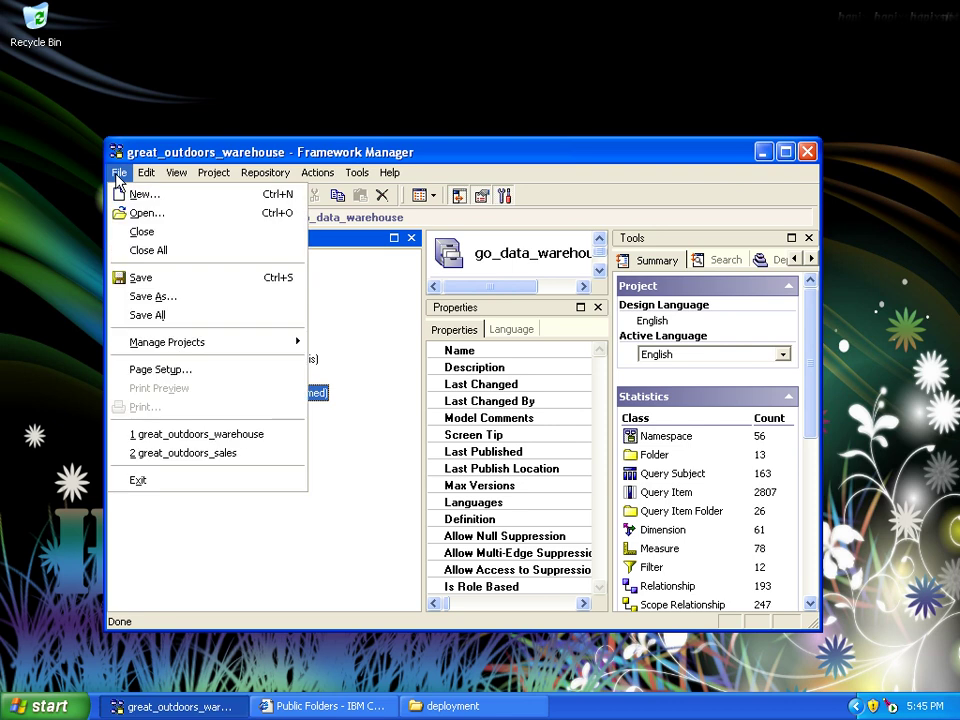
{"action": "left_click", "coordinate": [140, 234]}
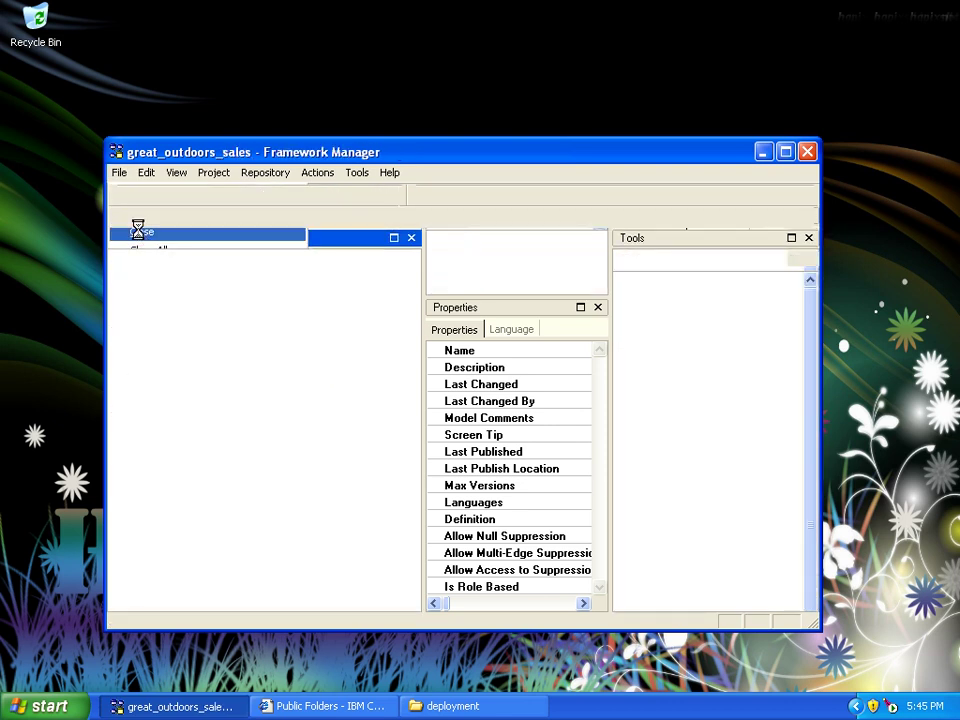
Publish the GO Sales (analysis) package to Public Folders > Samples > Models, overwriting the existing package, and save the great_outdoors_sales project
{"action": "double_click", "coordinate": [418, 157]}
{"action": "left_click", "coordinate": [110, 255]}
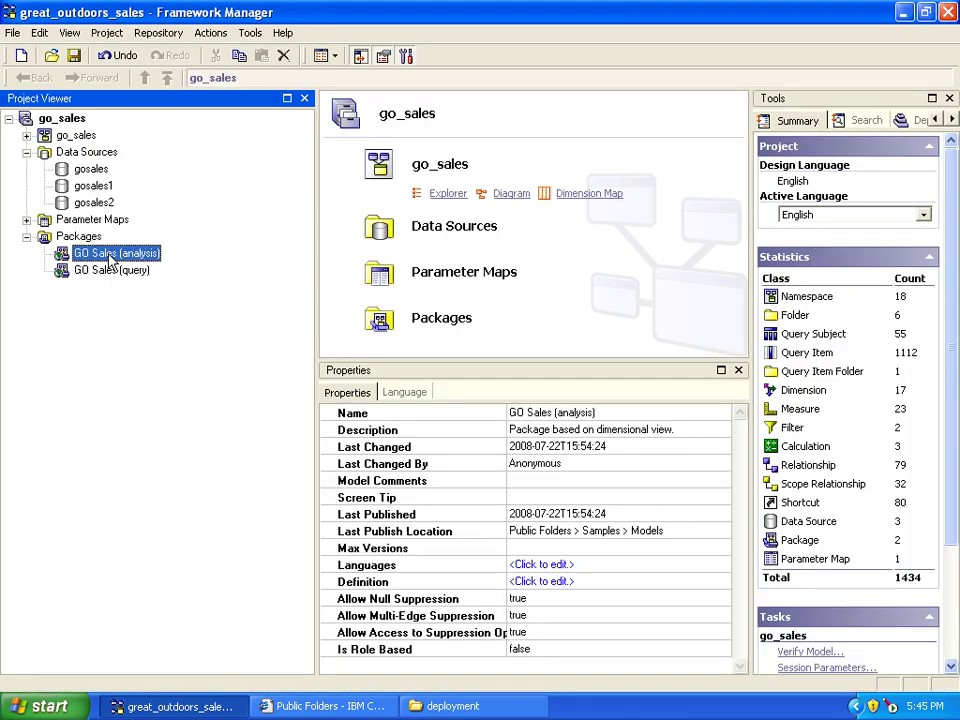
{"action": "right_click", "coordinate": [111, 258]}
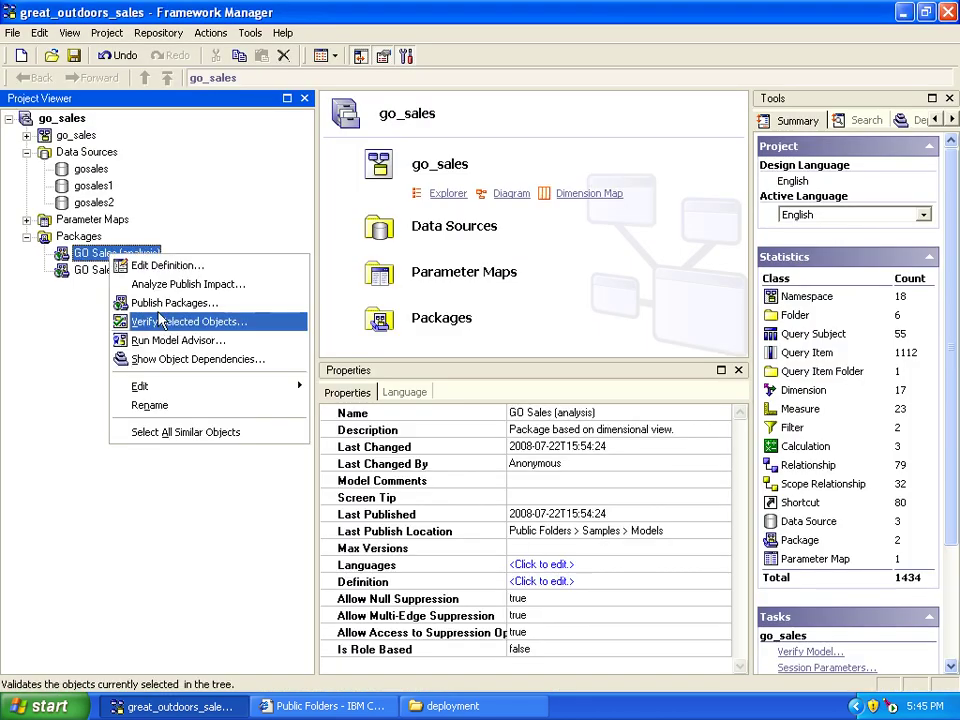
{"action": "left_click", "coordinate": [159, 302]}
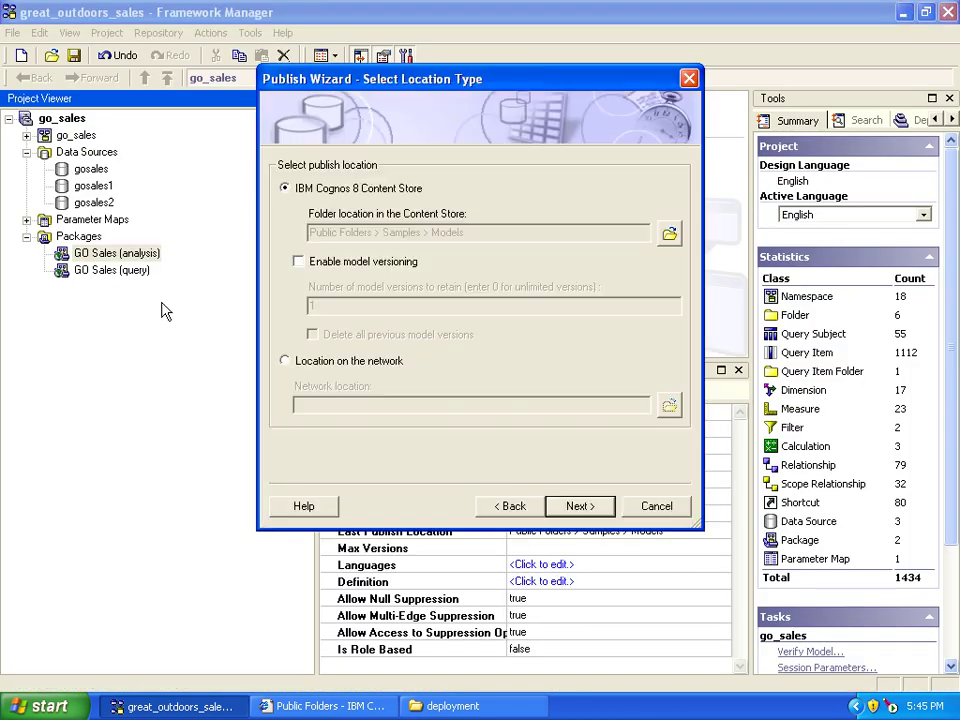
{"action": "left_click", "coordinate": [577, 507]}
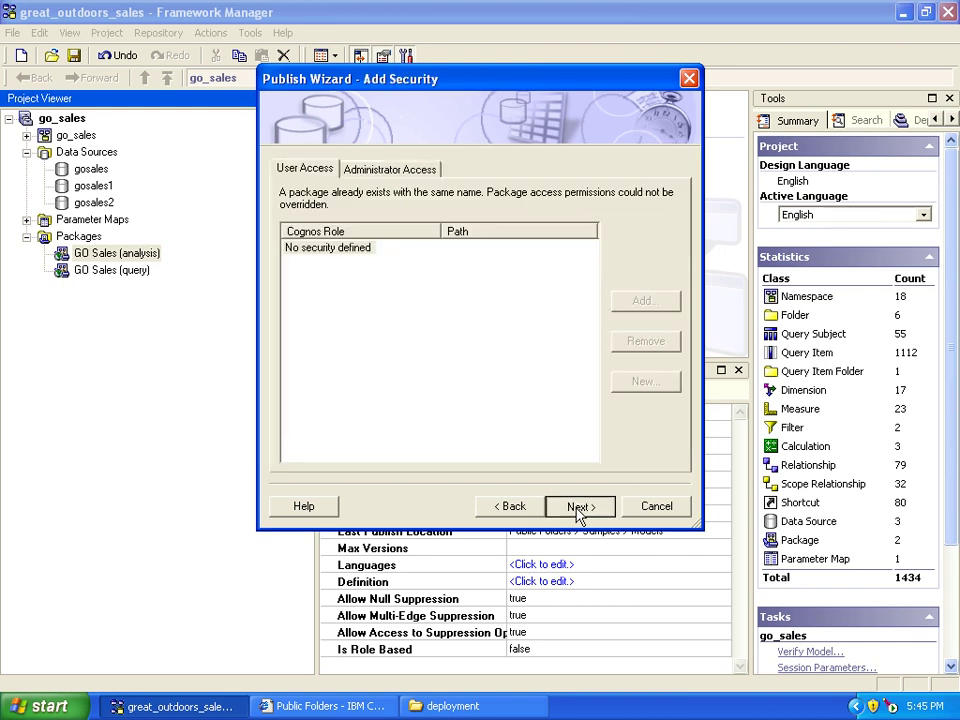
{"action": "left_click", "coordinate": [577, 507]}
{"action": "left_click", "coordinate": [578, 507]}
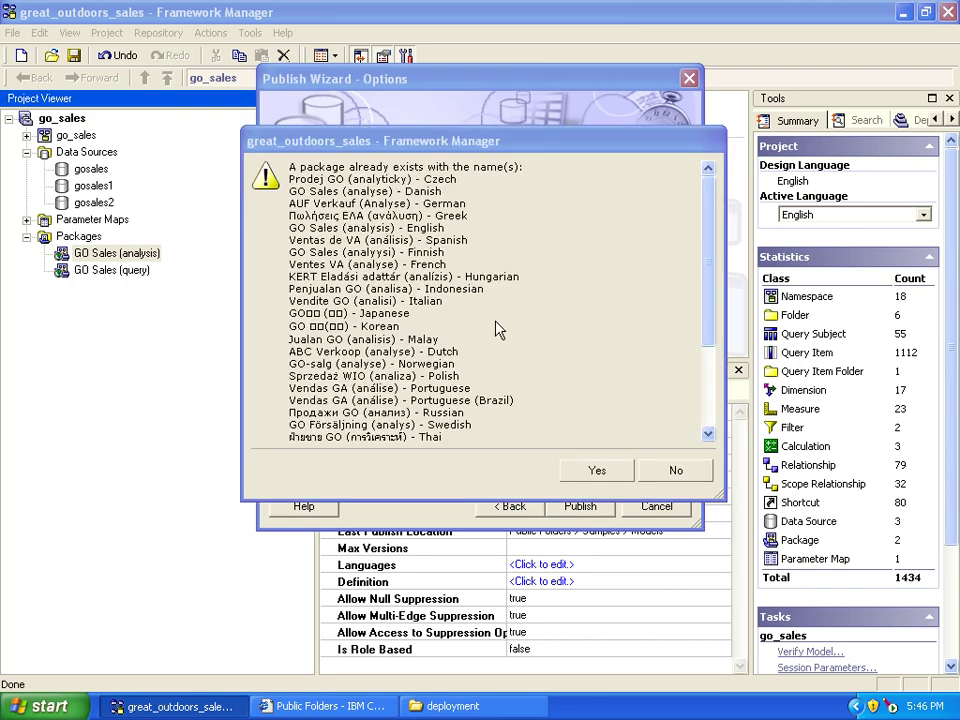
{"action": "left_click", "coordinate": [600, 472]}
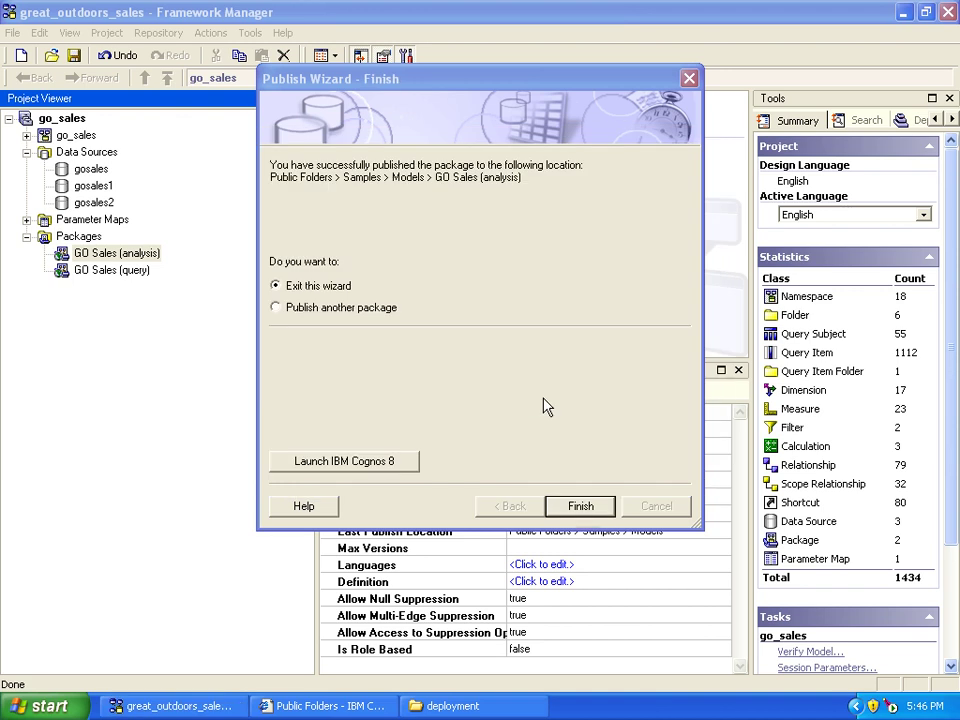
{"action": "left_click", "coordinate": [581, 507]}
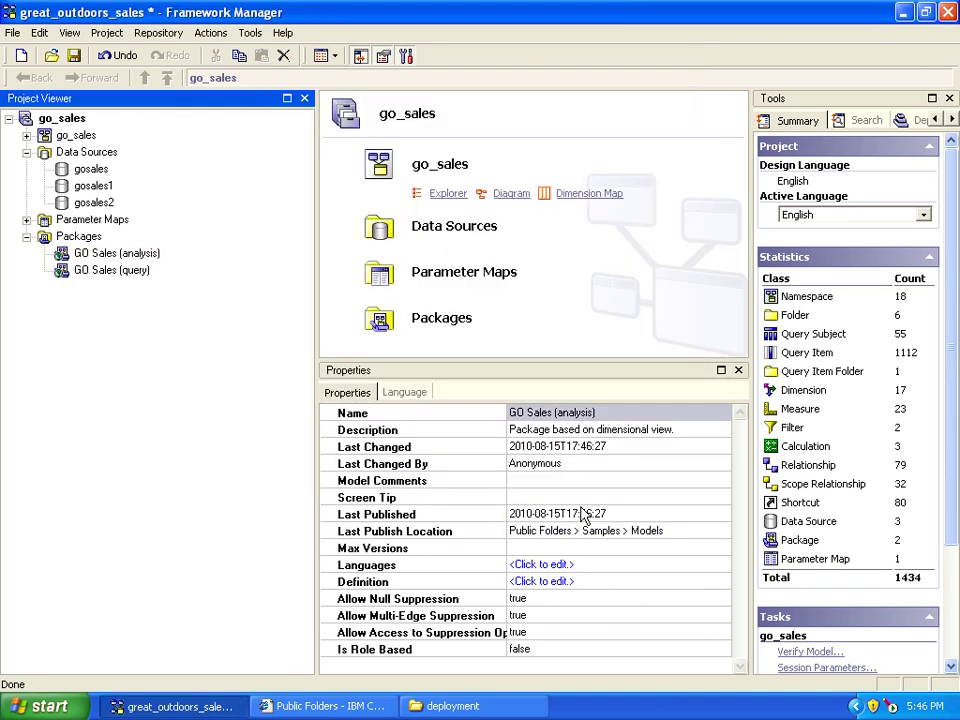
{"action": "left_click", "coordinate": [75, 58]}
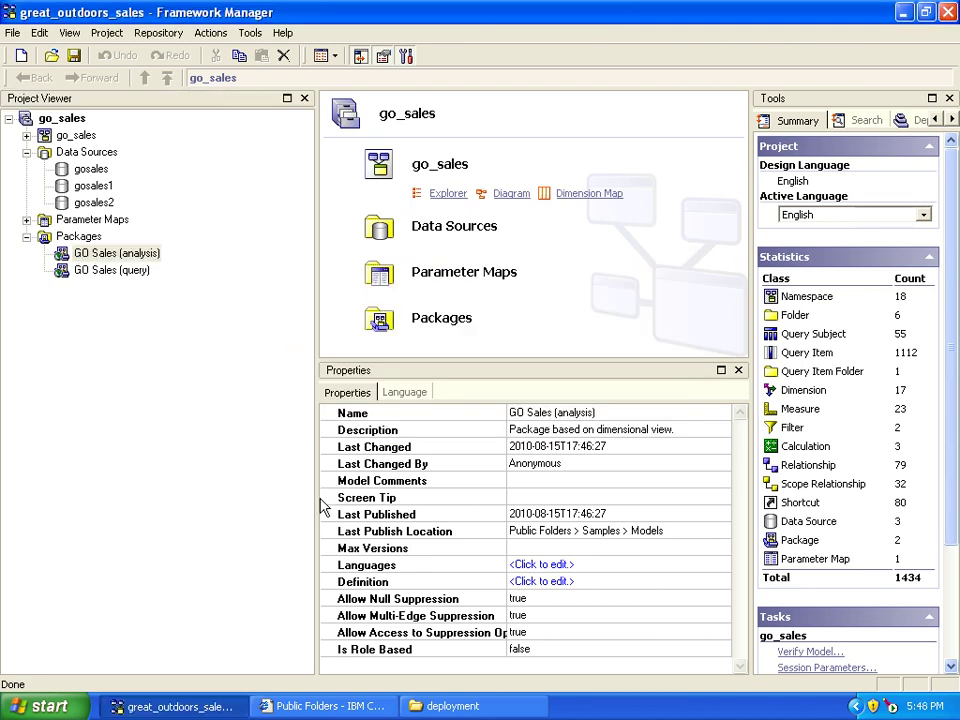
Switch to IBM Cognos Connection and open the Report Studio Report Samples folder of GO Data Warehouse (analysis) under Samples > Models
{"action": "left_click", "coordinate": [298, 707]}
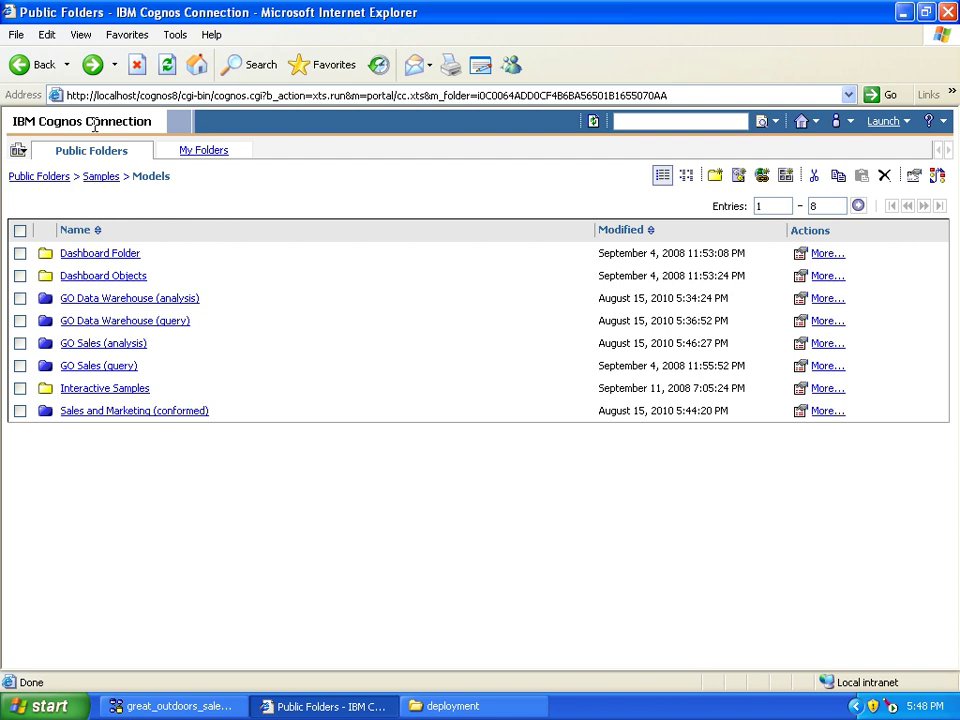
{"action": "left_click", "coordinate": [43, 177]}
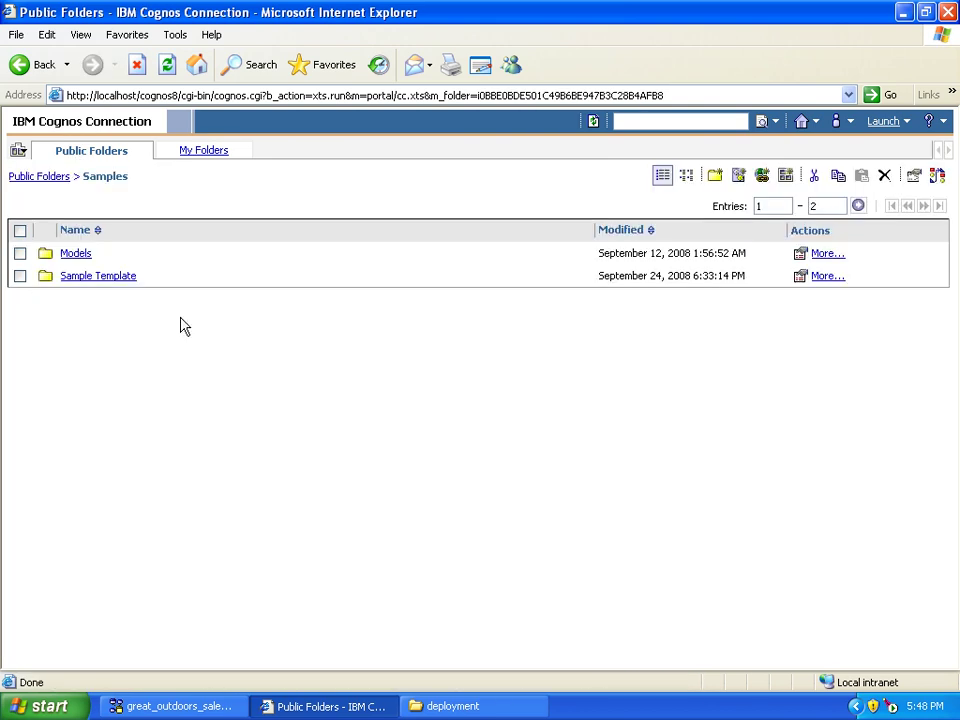
{"action": "left_click", "coordinate": [68, 256]}
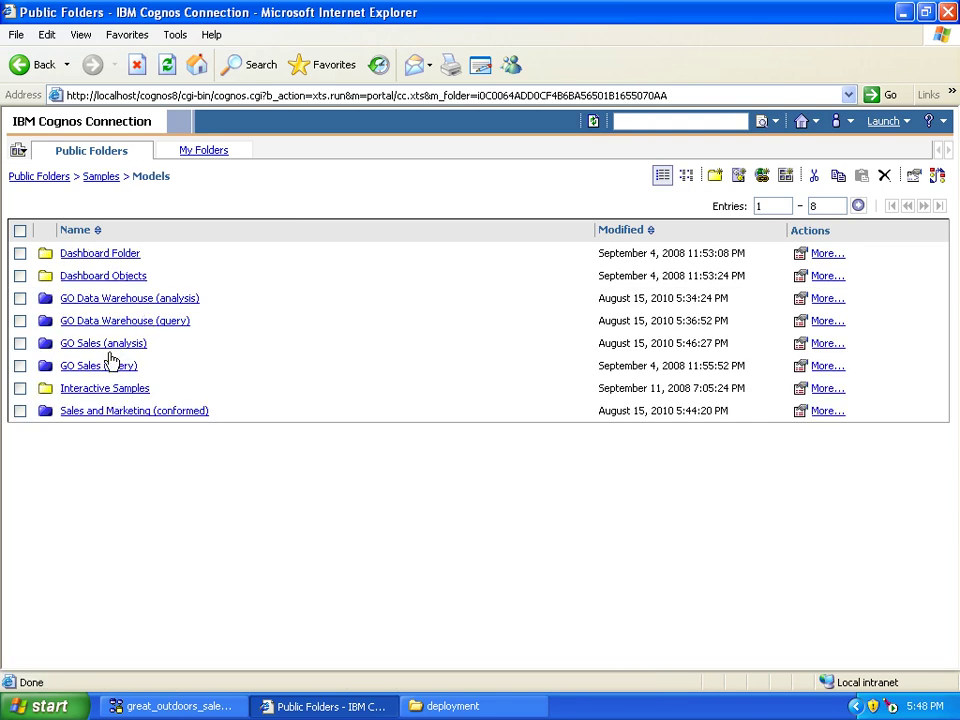
{"action": "left_click", "coordinate": [133, 302]}
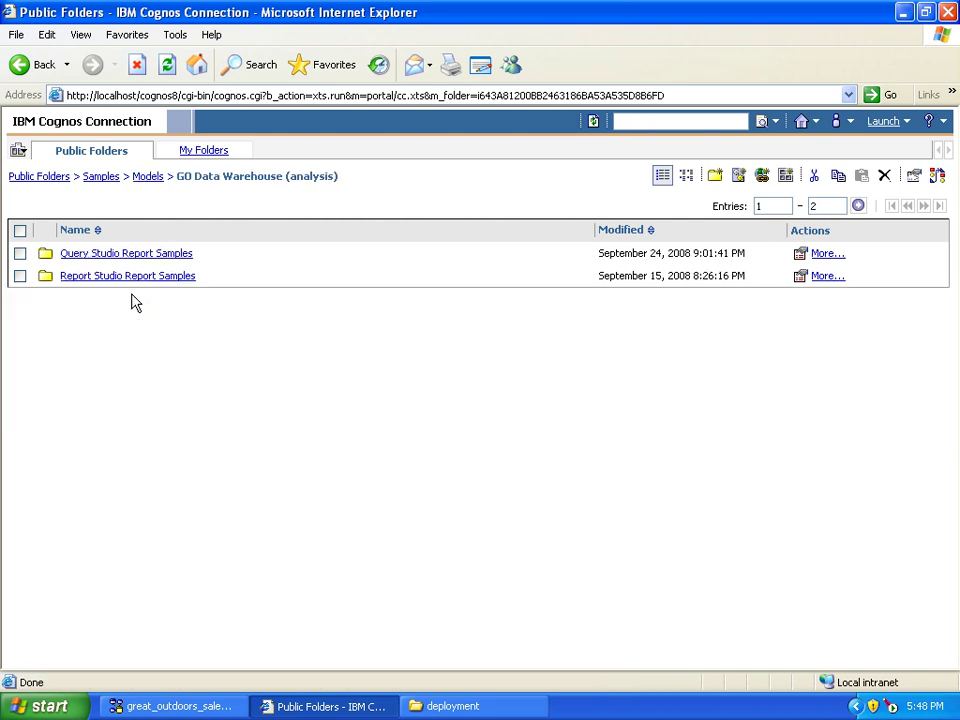
{"action": "left_click", "coordinate": [113, 276]}
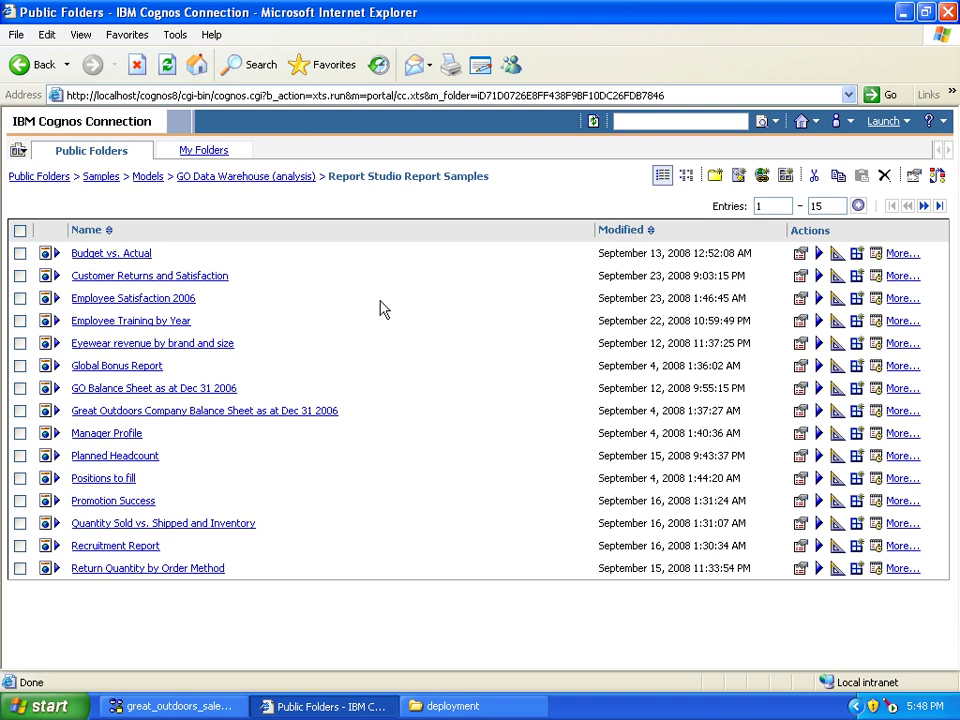
Run the Employee Satisfaction 2006 report in HTML for immediate viewing and look through its charts and rankings table
{"action": "left_click", "coordinate": [819, 299]}
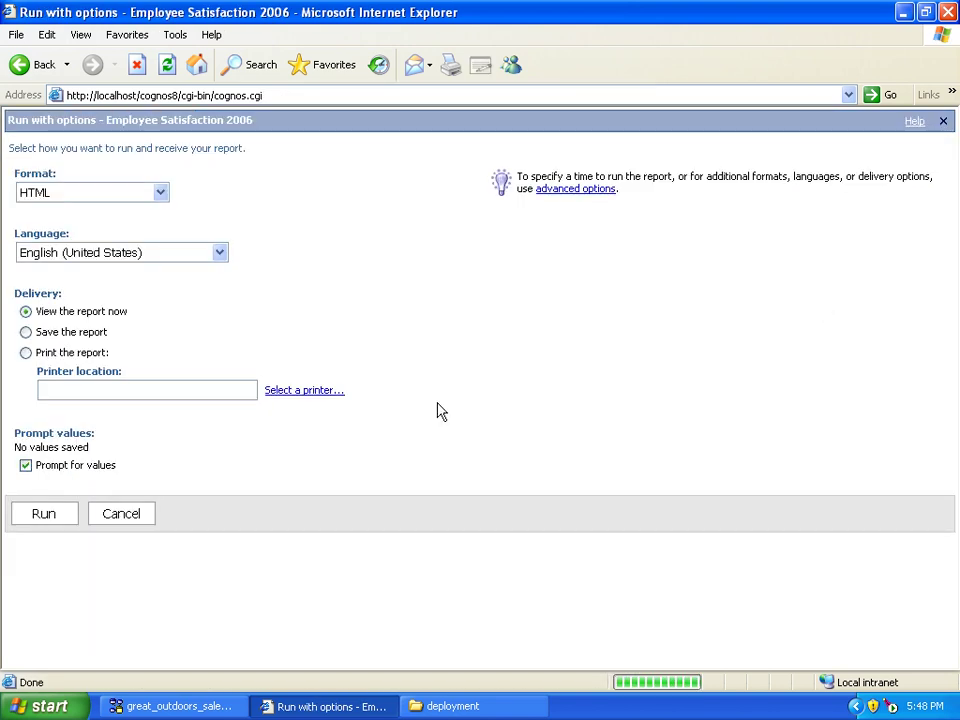
{"action": "left_click", "coordinate": [48, 516]}
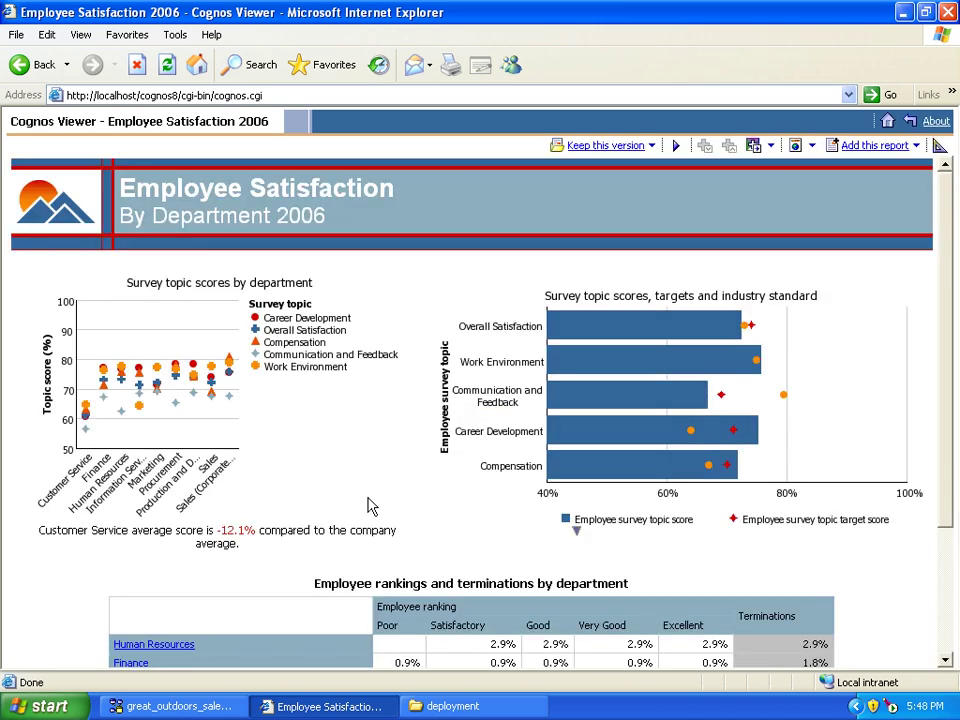
{"action": "scroll", "coordinate": [366, 440], "scroll_direction": "down", "scroll_amount": 3}
{"action": "scroll", "coordinate": [336, 420], "scroll_direction": "up", "scroll_amount": 3}
{"action": "scroll", "coordinate": [332, 405], "scroll_direction": "down", "scroll_amount": 3}
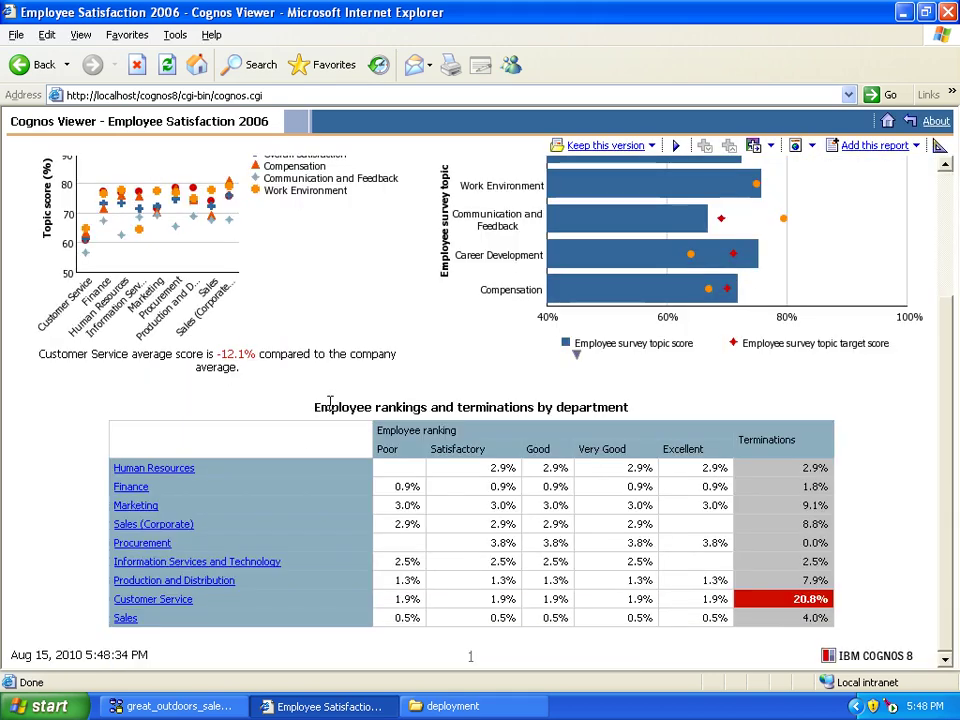
Leave the Employee Satisfaction 2006 report and return to Public Folders > Samples > Models
{"action": "left_click", "coordinate": [22, 66]}
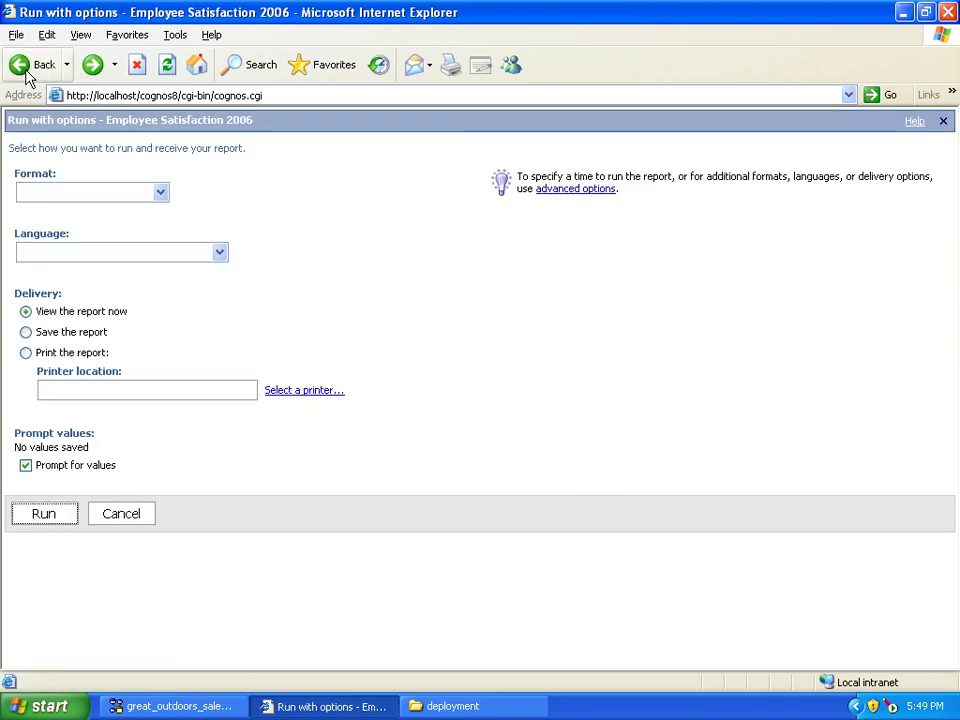
{"action": "left_click", "coordinate": [22, 66]}
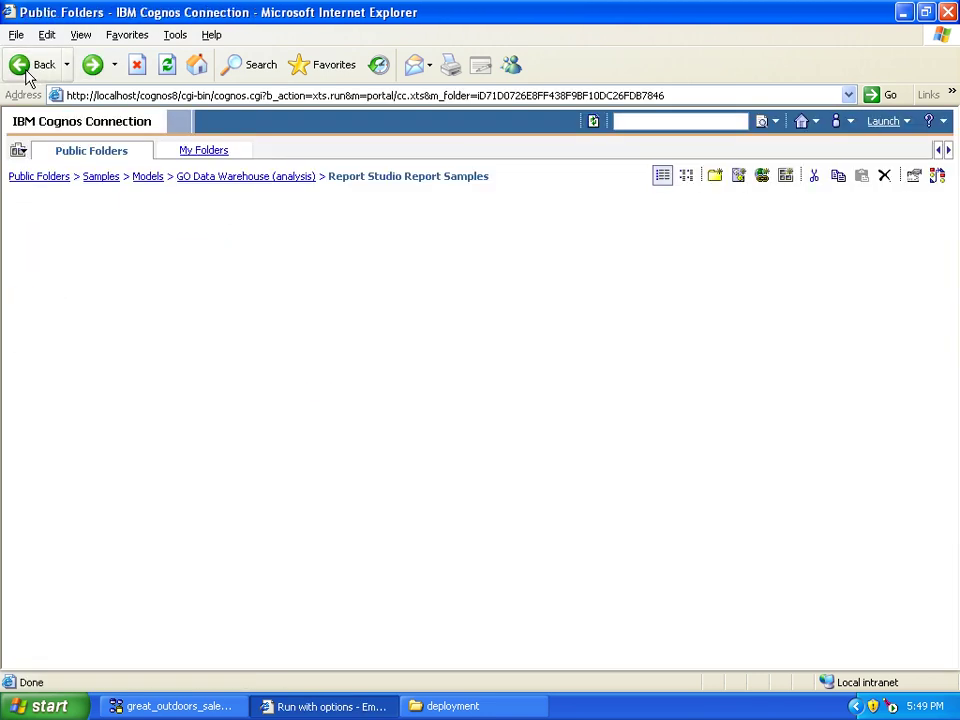
{"action": "left_click", "coordinate": [21, 66]}
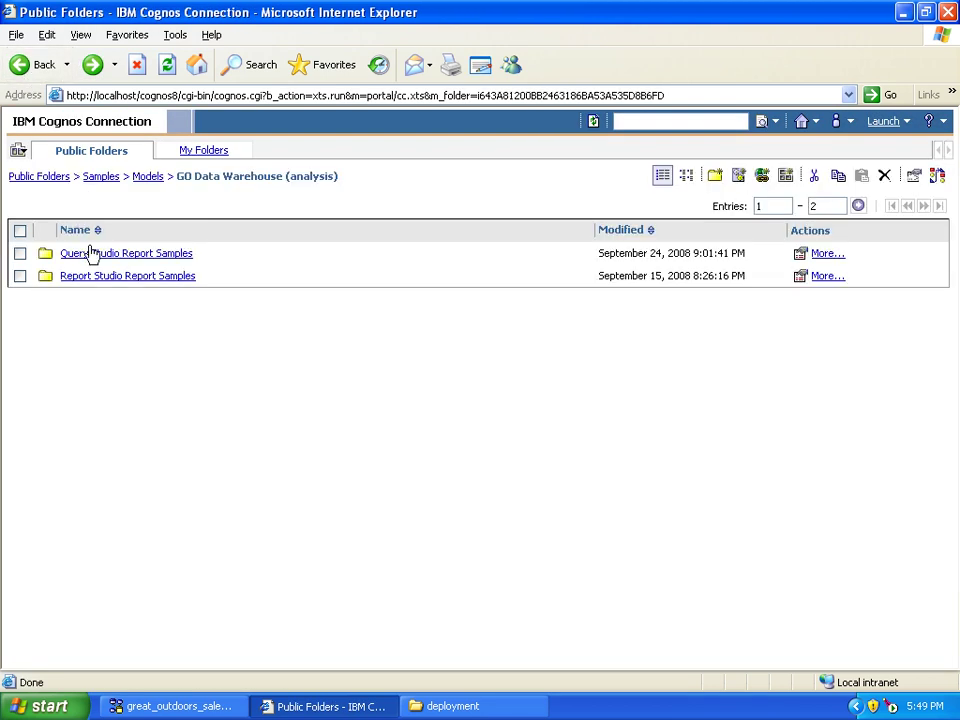
{"action": "left_click", "coordinate": [50, 180]}
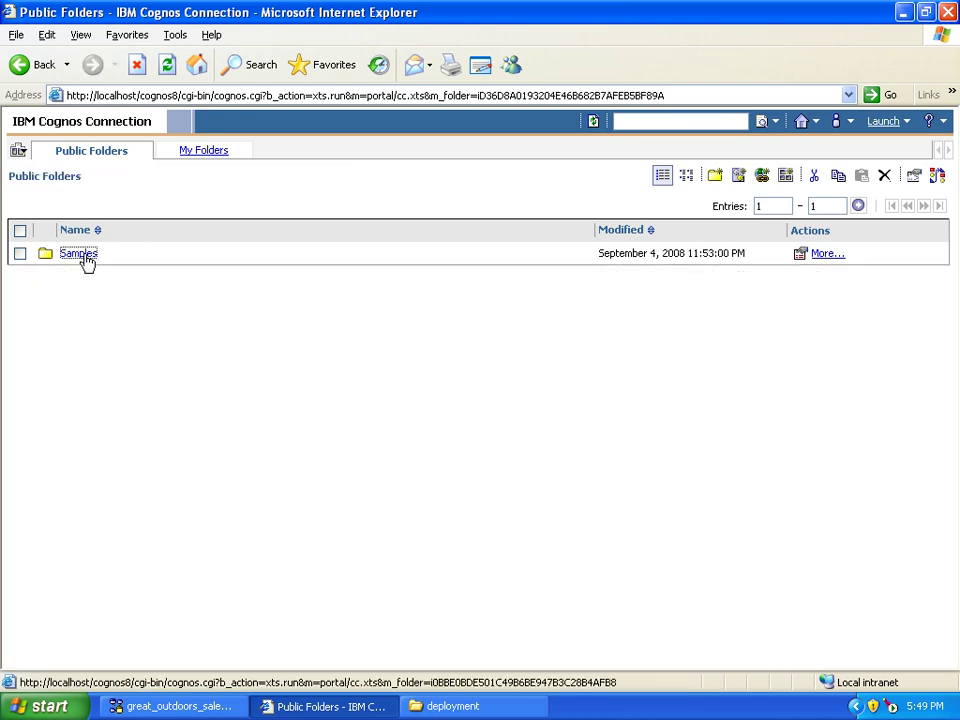
{"action": "left_click", "coordinate": [80, 255]}
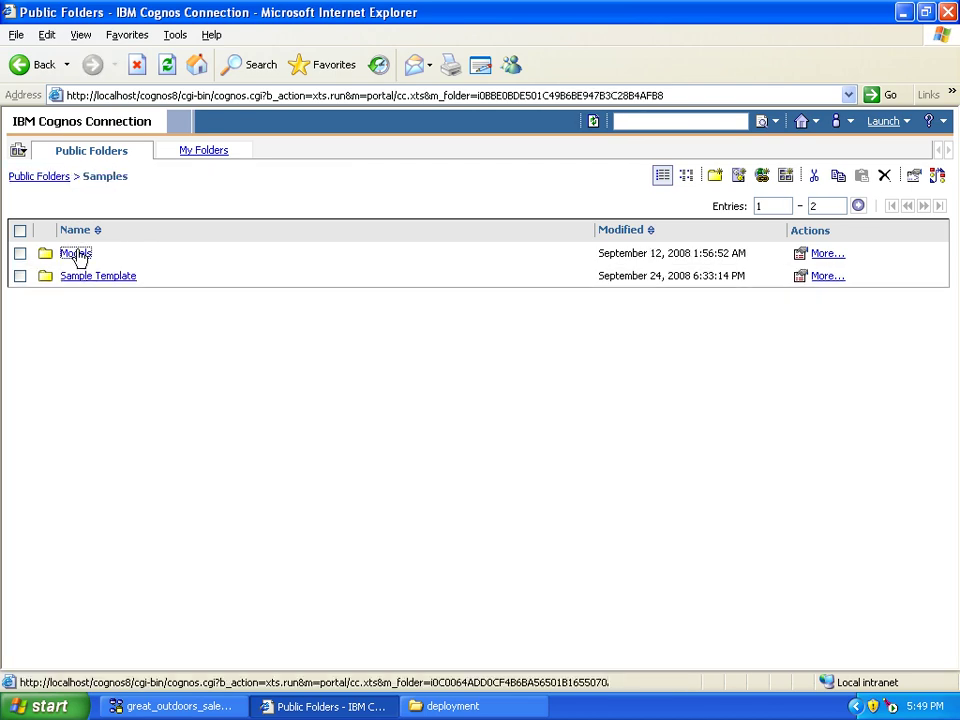
{"action": "left_click", "coordinate": [80, 256]}
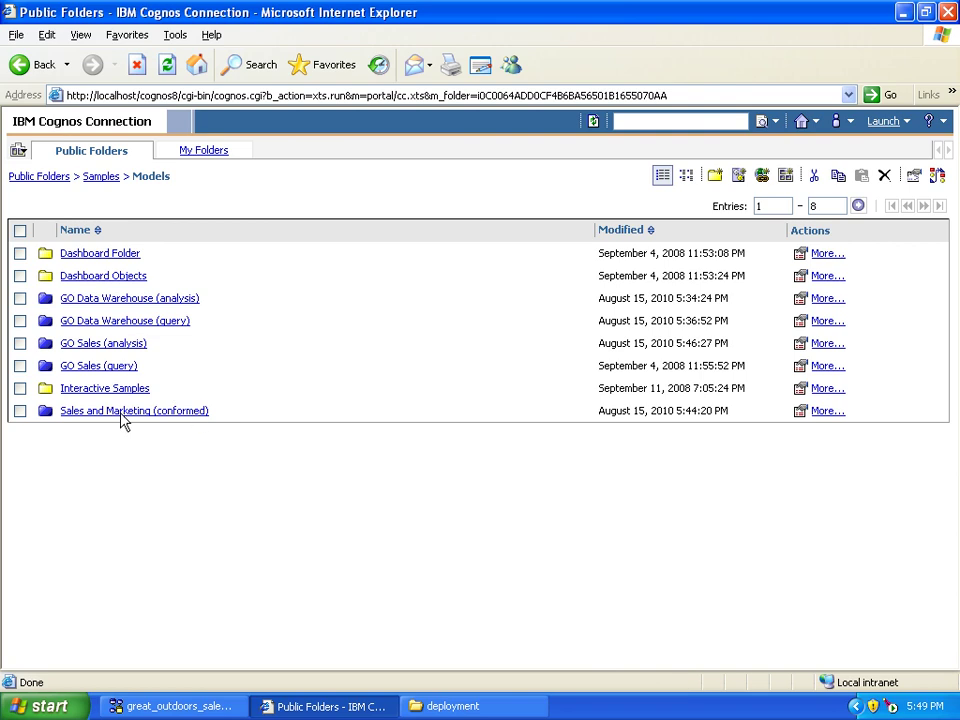
Compare the packages of the great_outdoors_sales project in Framework Manager with the entries in Cognos Connection's Models folder
{"action": "left_click", "coordinate": [122, 704]}
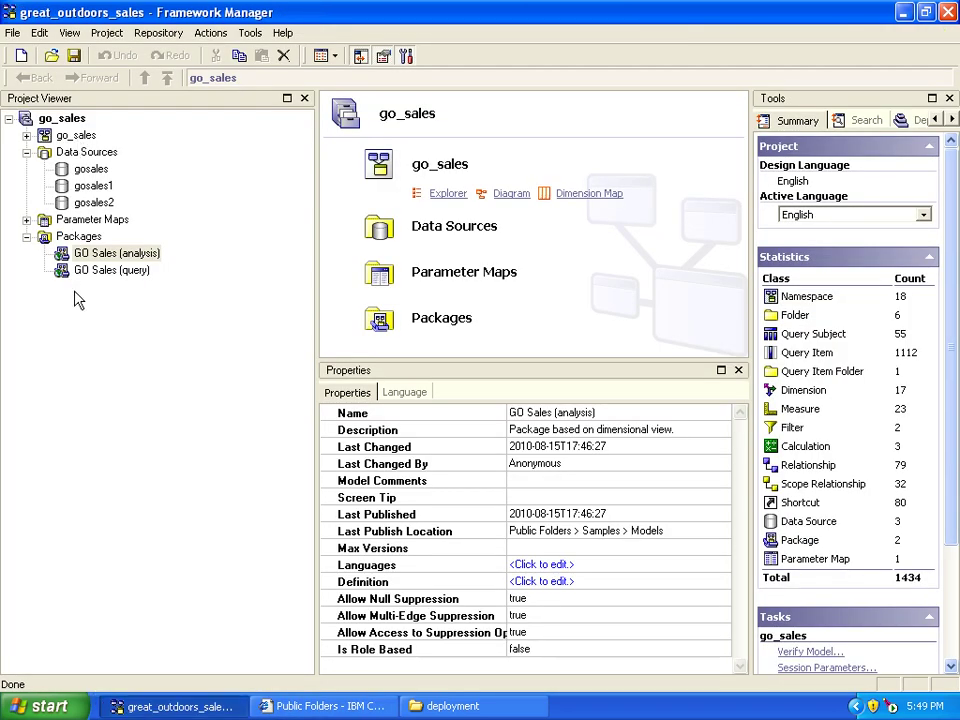
{"action": "left_click", "coordinate": [175, 706]}
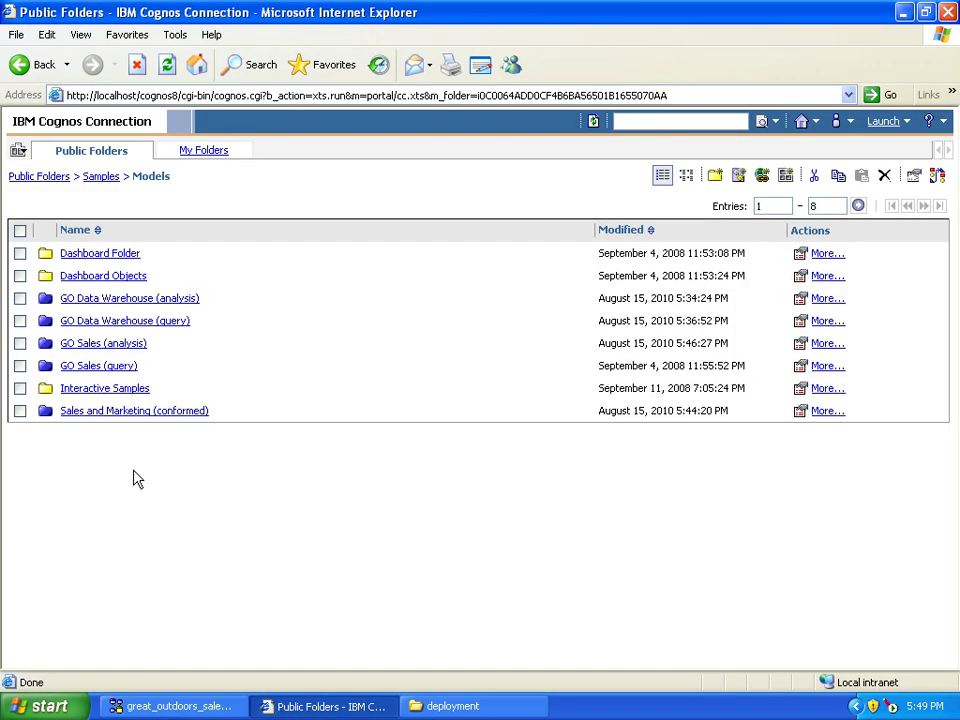
{"action": "left_click", "coordinate": [160, 709]}
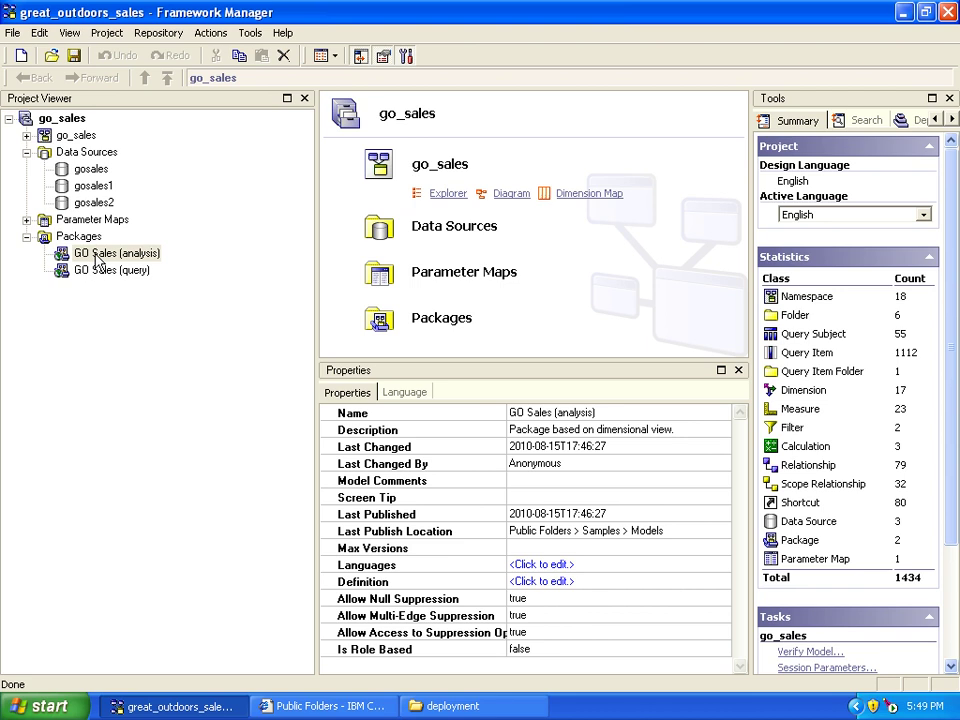
{"action": "left_click", "coordinate": [110, 270]}
{"action": "left_click", "coordinate": [322, 706]}
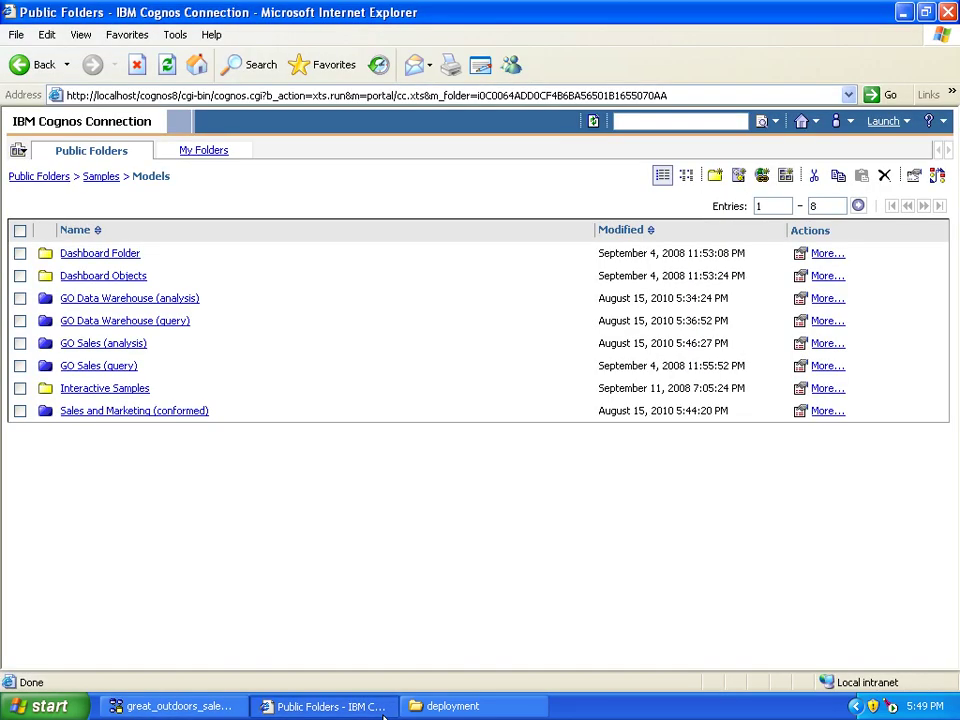
Open the Report Studio Report Samples folder of the GO Sales (analysis) package, then minimize the browser window
{"action": "left_click", "coordinate": [102, 370]}
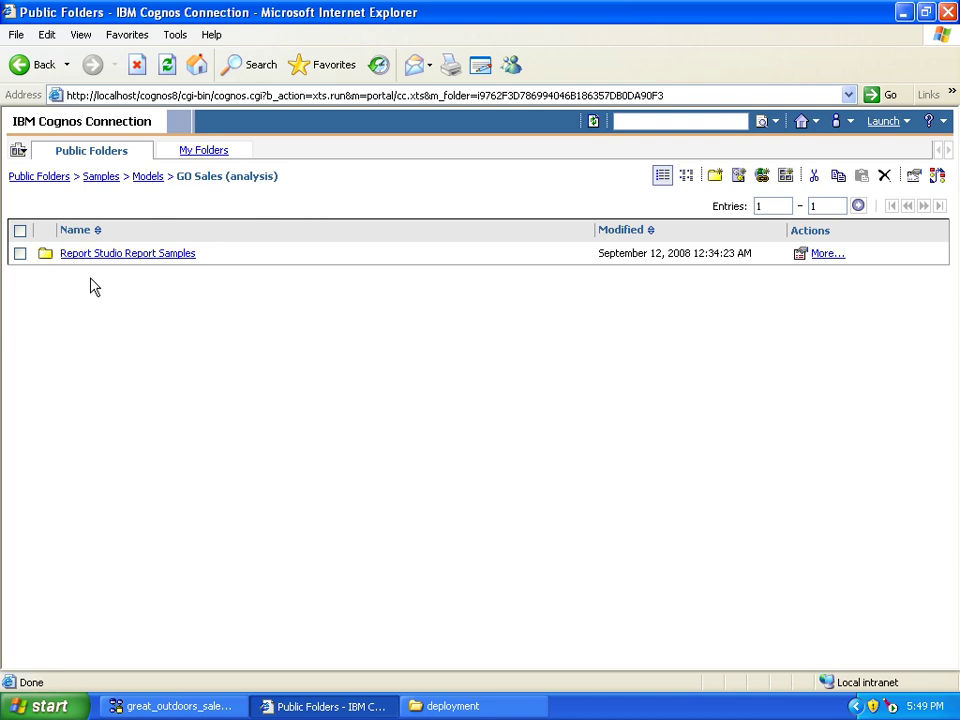
{"action": "left_click", "coordinate": [90, 257]}
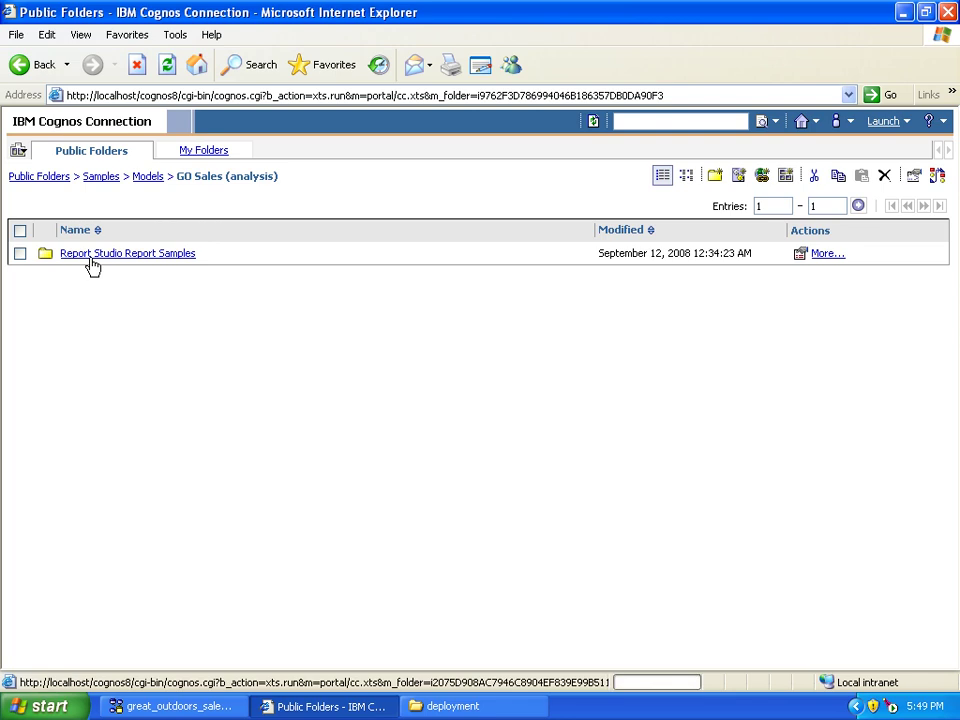
{"action": "left_click", "coordinate": [213, 711]}
{"action": "left_click", "coordinate": [322, 712]}
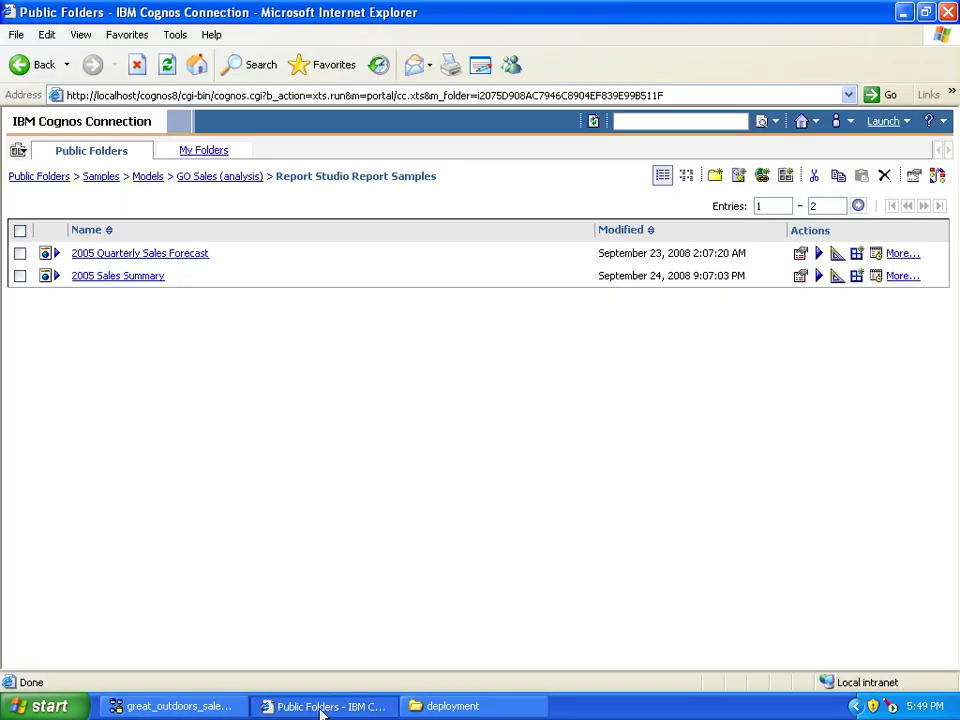
{"action": "left_click", "coordinate": [324, 712]}
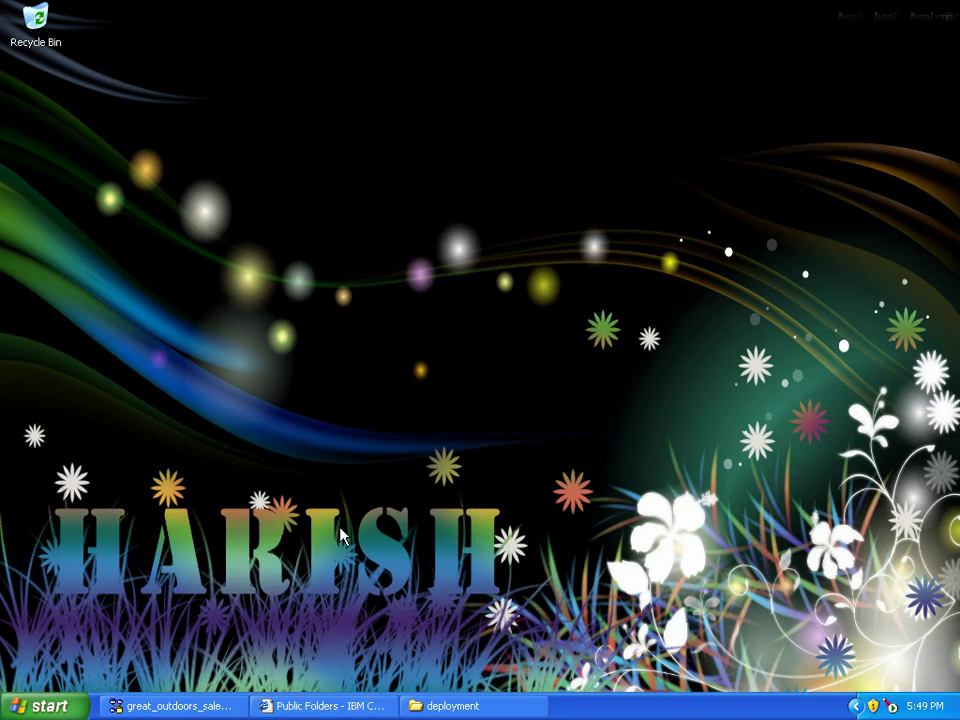